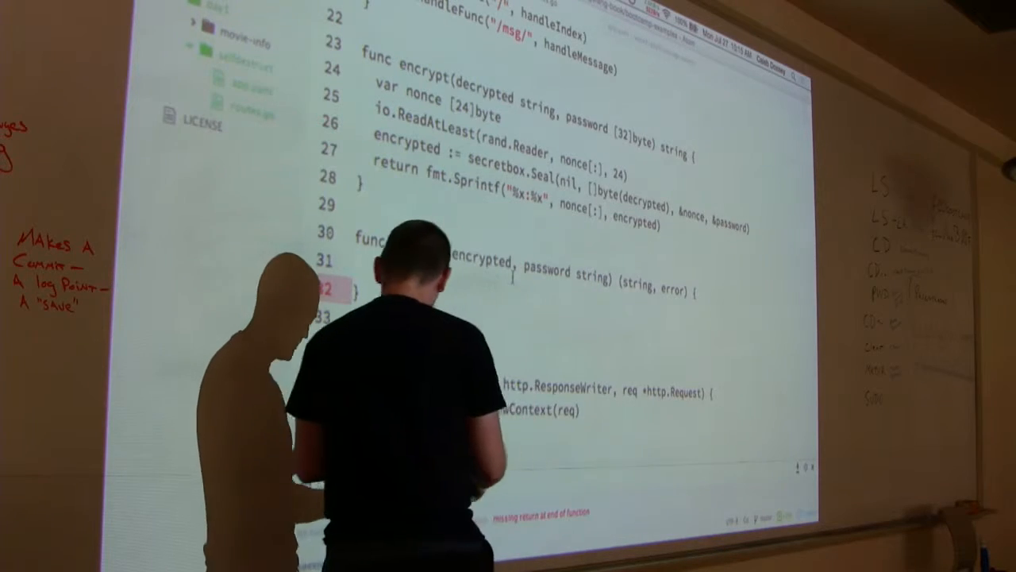
Step: Save routes.go with the new empty decrypt stub and review rand.Reader in encrypt
{"action": "key", "text": "Down"}
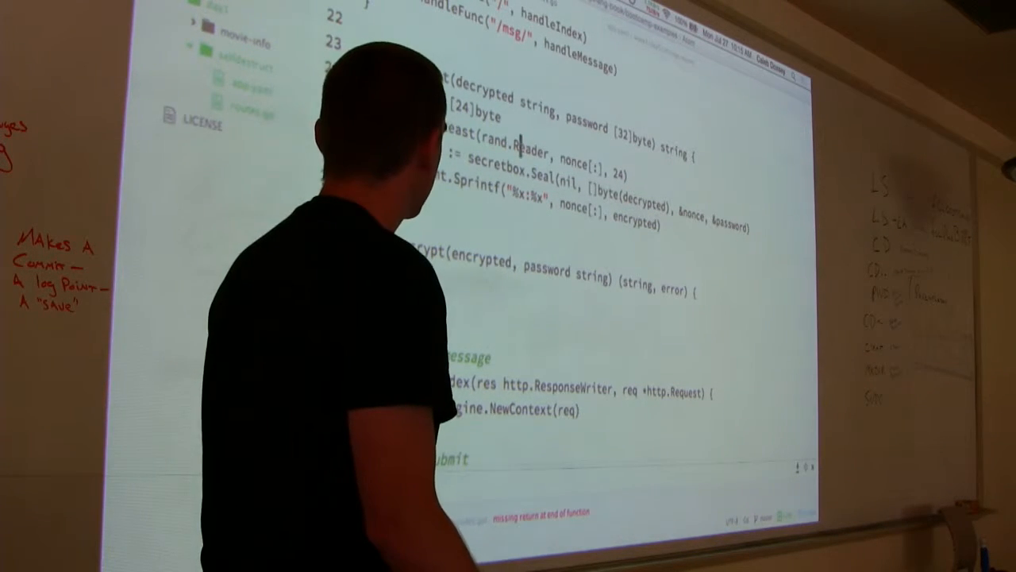
{"action": "double_click", "coordinate": [527, 149]}
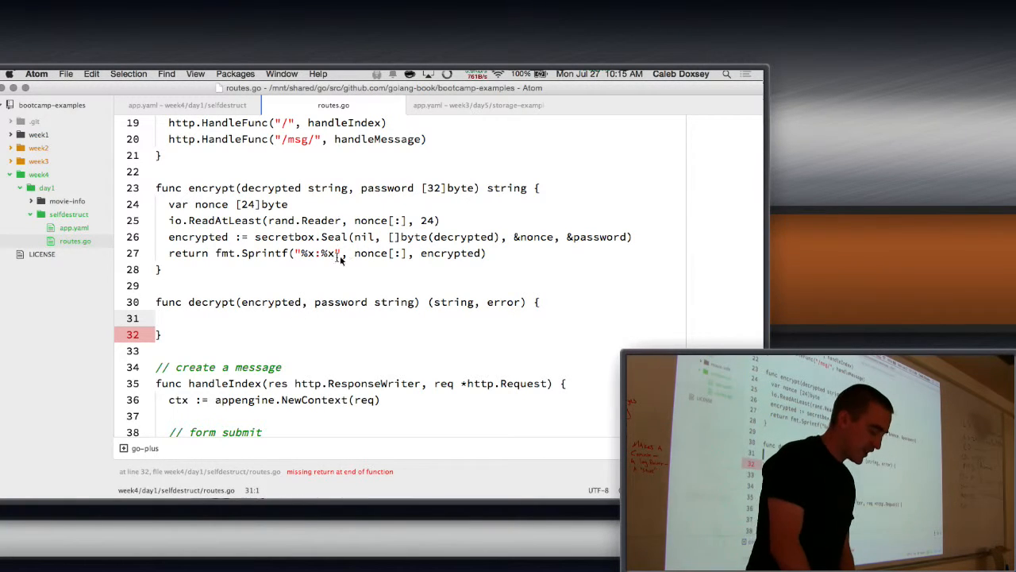
Step: Review the colon-separated hex format in encrypt and declare var nonce [24]byte in decrypt
{"action": "left_click", "coordinate": [307, 254]}
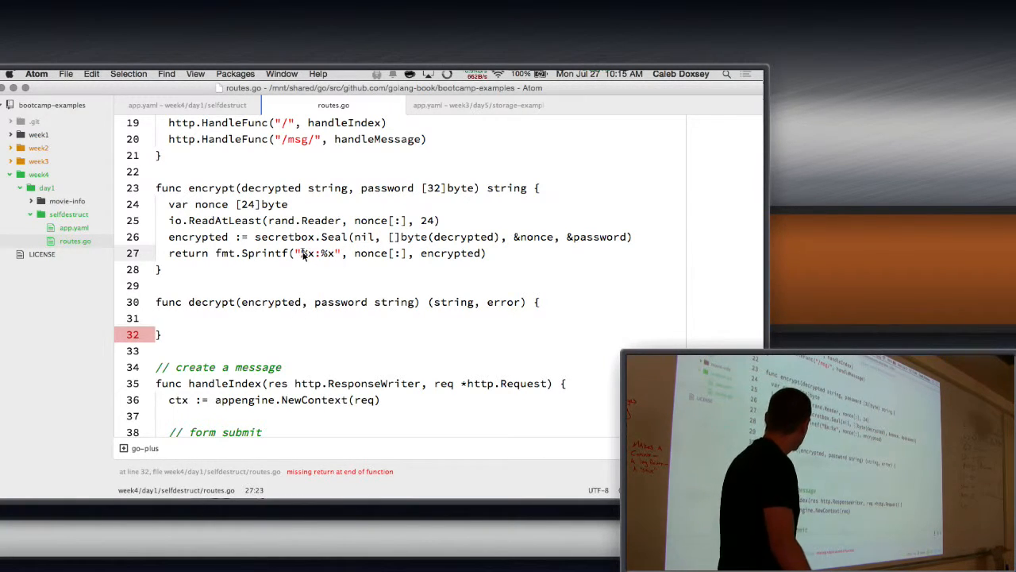
{"action": "left_click_drag", "start_coordinate": [320, 259], "coordinate": [323, 259]}
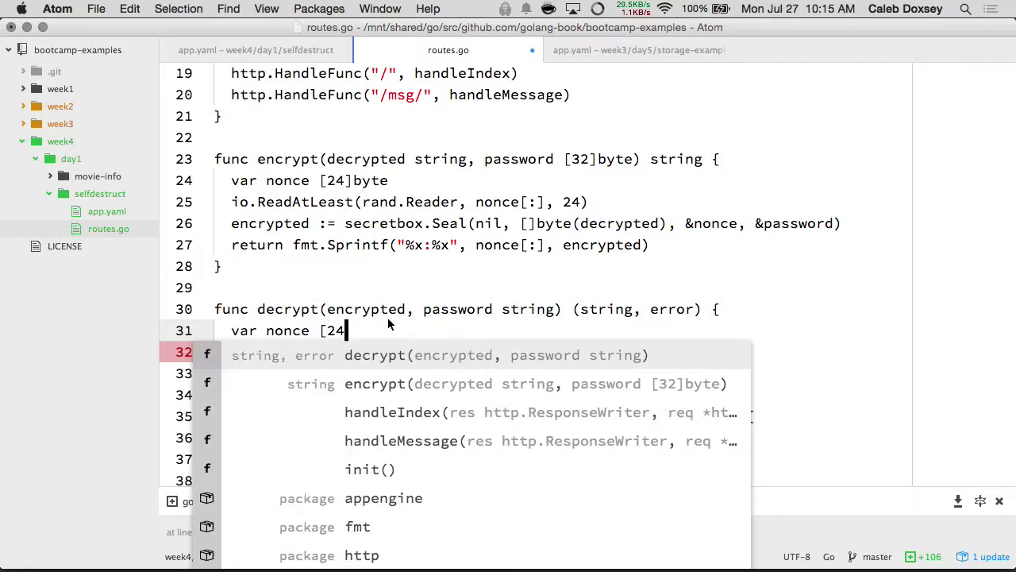
{"action": "type", "text": "]byte"}
{"action": "key", "text": "Return"}
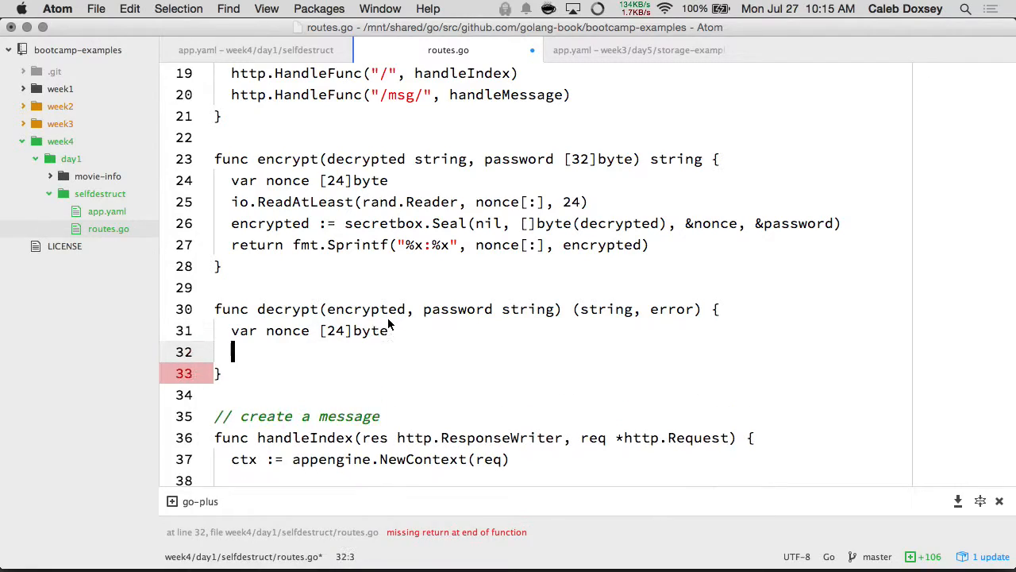
{"action": "type", "text": "ew"}
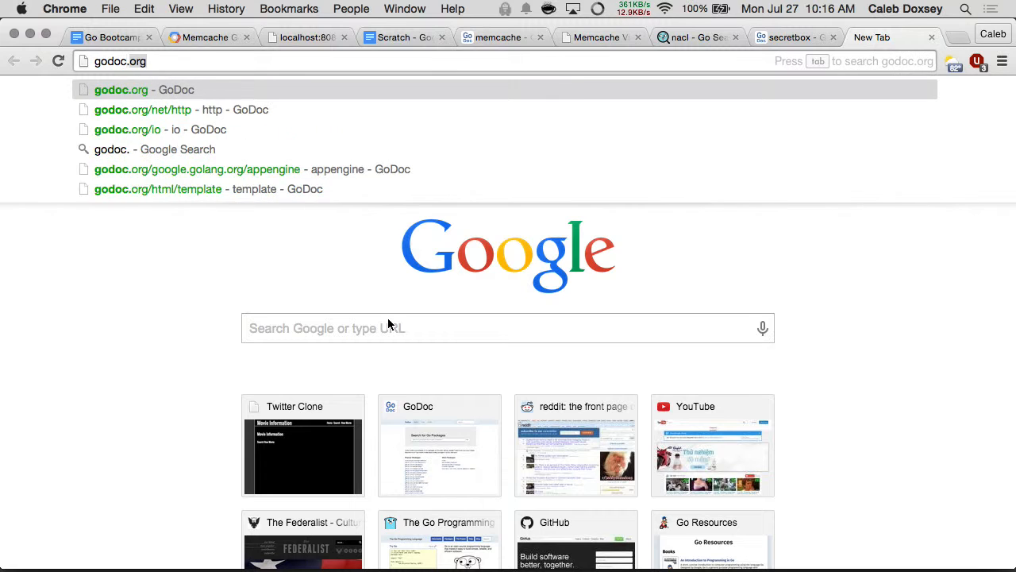
Step: Look up DecodeString in GoDoc's encoding/hex package, then return to Atom
{"action": "key", "text": "Return"}
{"action": "type", "text": "hex"}
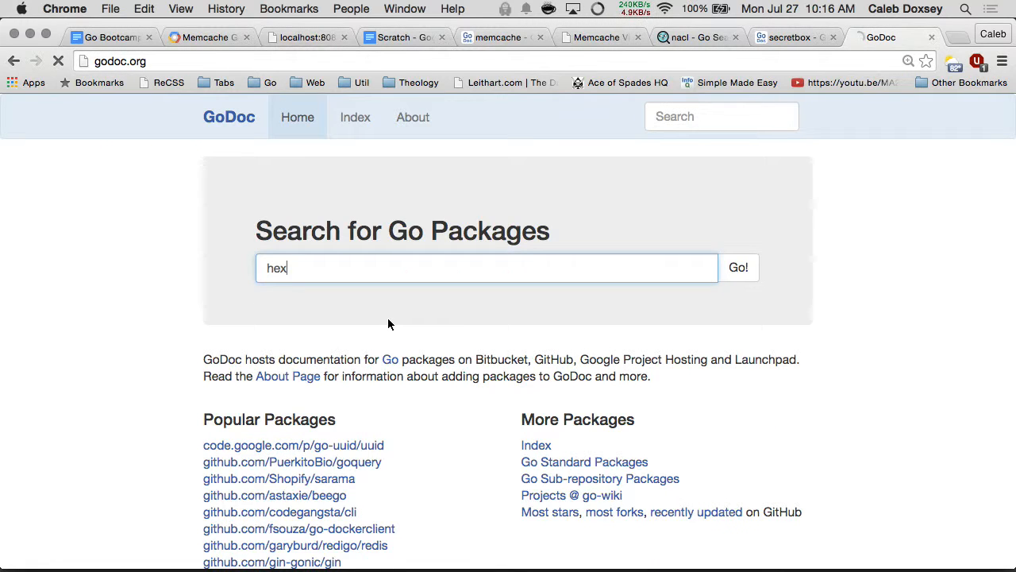
{"action": "key", "text": "Return"}
{"action": "left_click", "coordinate": [270, 302]}
{"action": "scroll", "coordinate": [263, 300], "scroll_direction": "down", "scroll_amount": 2}
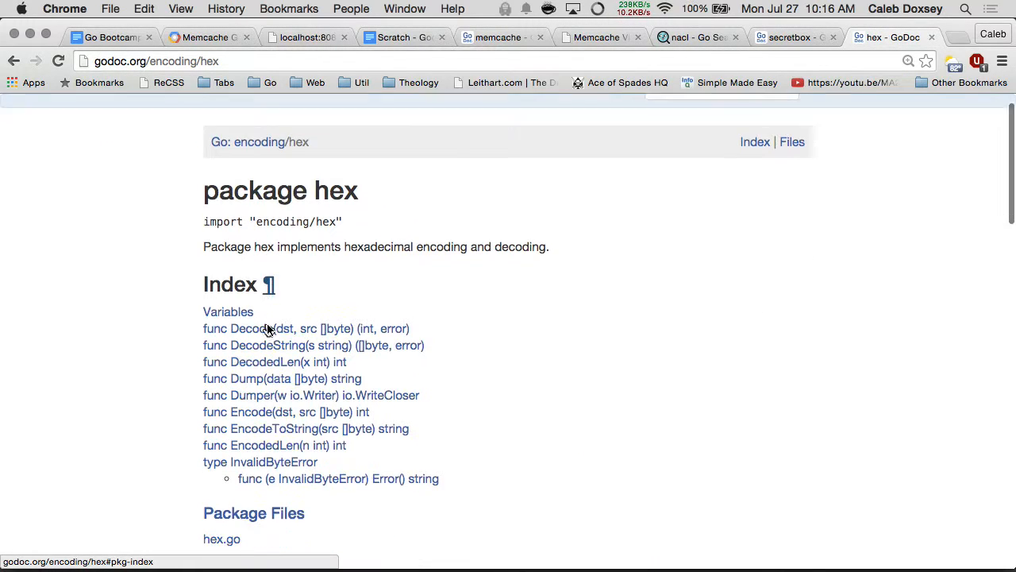
{"action": "scroll", "coordinate": [286, 326], "scroll_direction": "down", "scroll_amount": 1}
{"action": "left_click", "coordinate": [355, 286]}
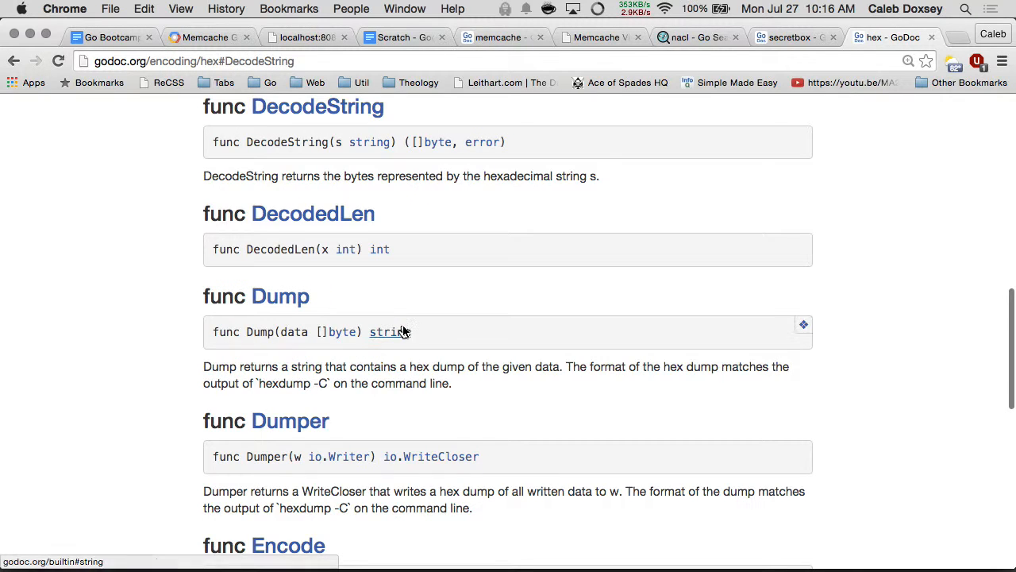
{"action": "key", "text": "super+Tab"}
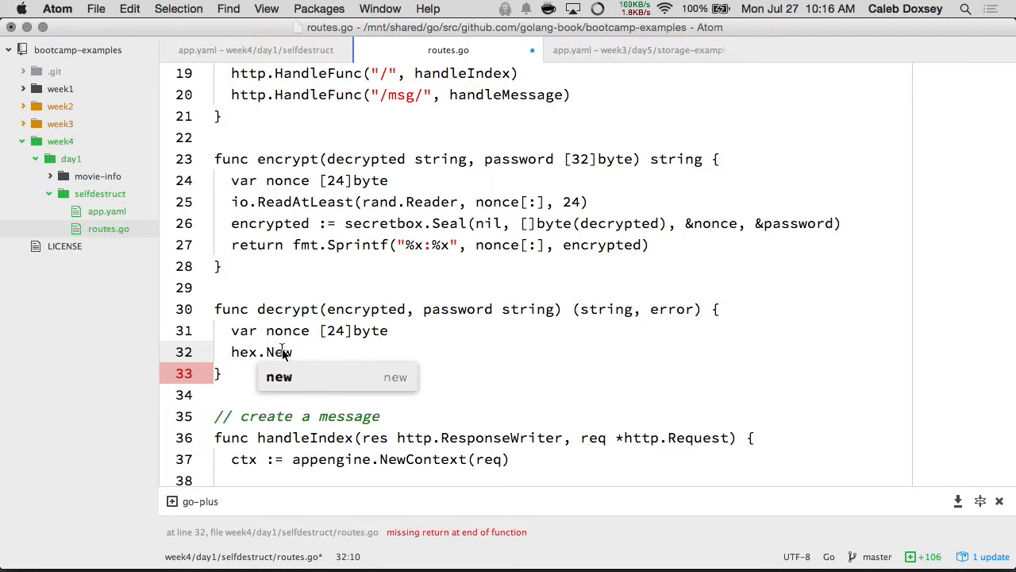
Step: Replace the unfinished hex.New line with parts := strings.SplitN(encrypted, ":", 2)
{"action": "key", "text": "Escape"}
{"action": "key", "text": "super+l"}
{"action": "key", "text": "BackSpace"}
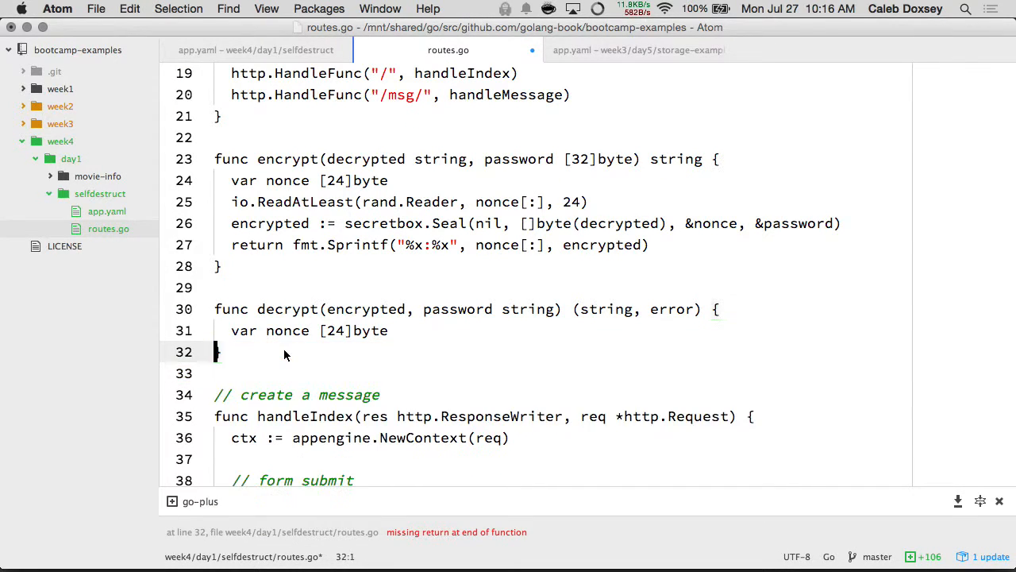
{"action": "type", "text": "parts := s"}
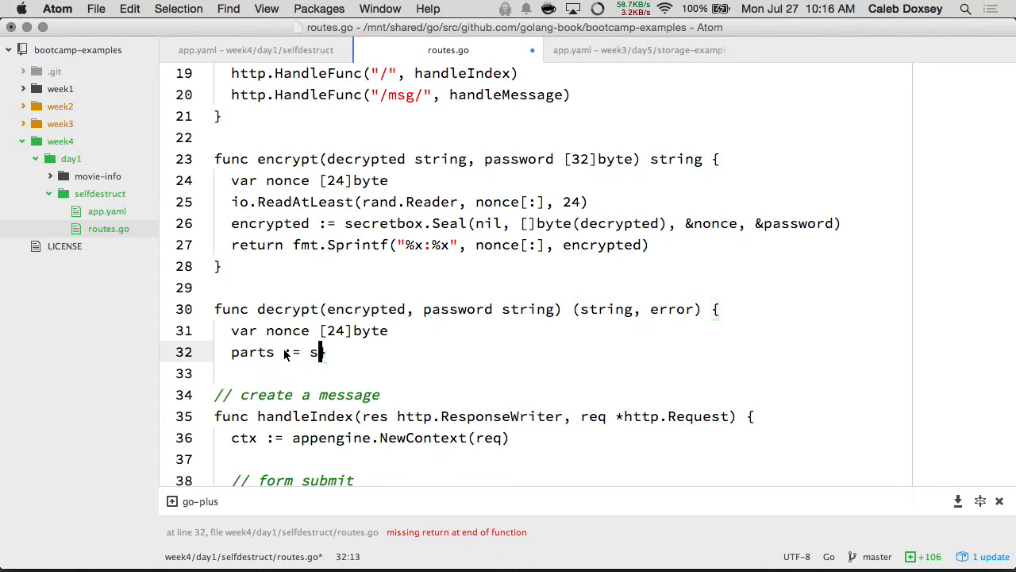
{"action": "type", "text": "trings.Spl"}
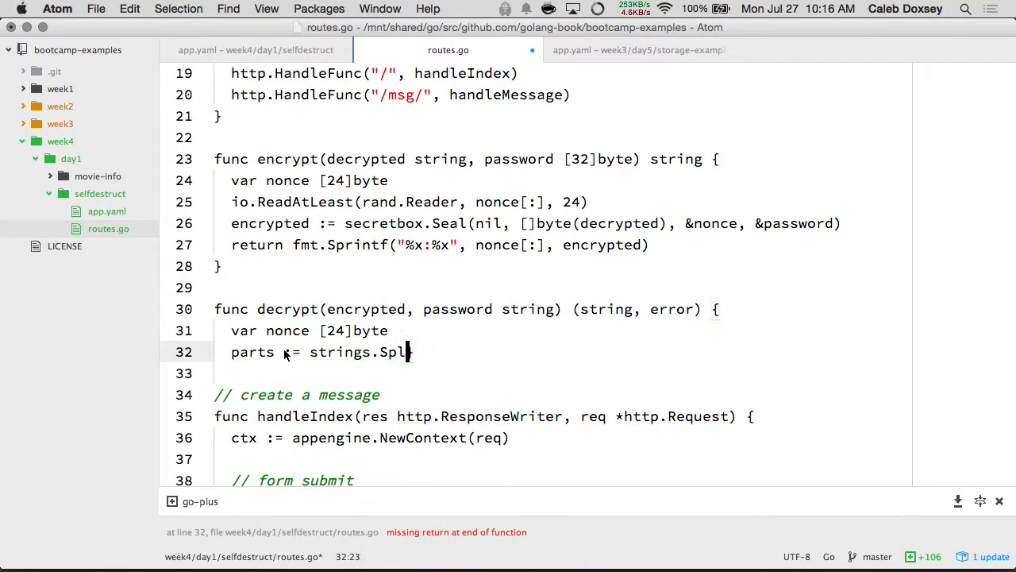
{"action": "type", "text": ".itNitN("}
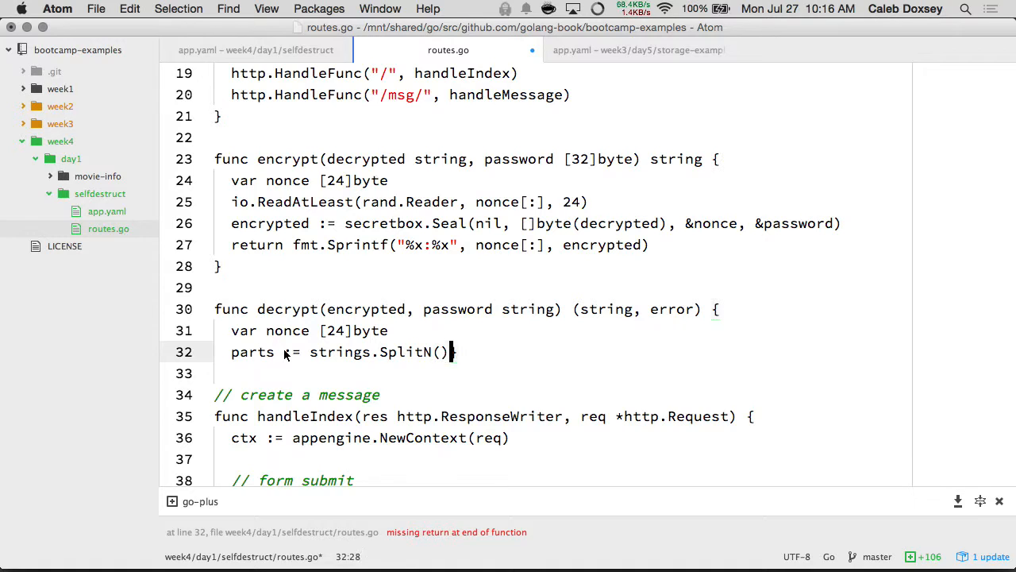
{"action": "key", "text": "Return"}
{"action": "type", "text": "}"}
{"action": "type", "text": "encryp"}
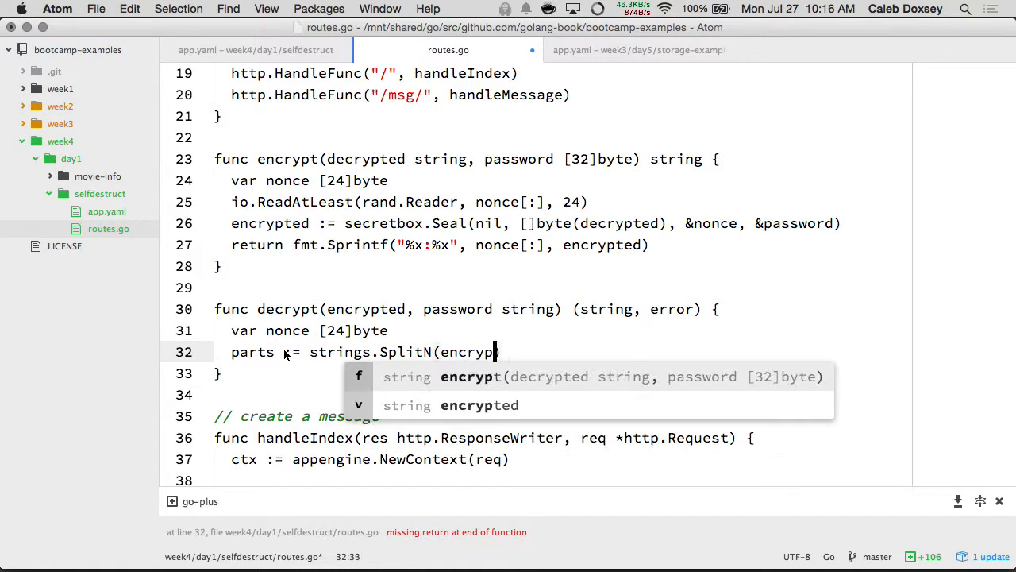
{"action": "type", "text": "ted,"}
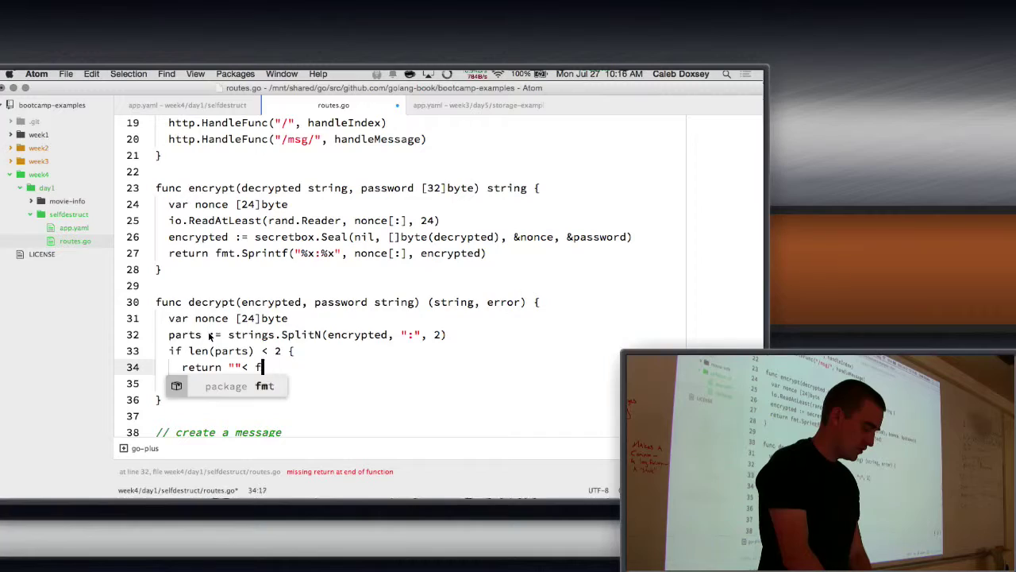
Step: Return fmt.Errorf("expected nonce") when len(parts) < 2
{"action": "key", "text": "BackSpace"}
{"action": "key", "text": "BackSpace"}
{"action": "key", "text": "BackSpace"}
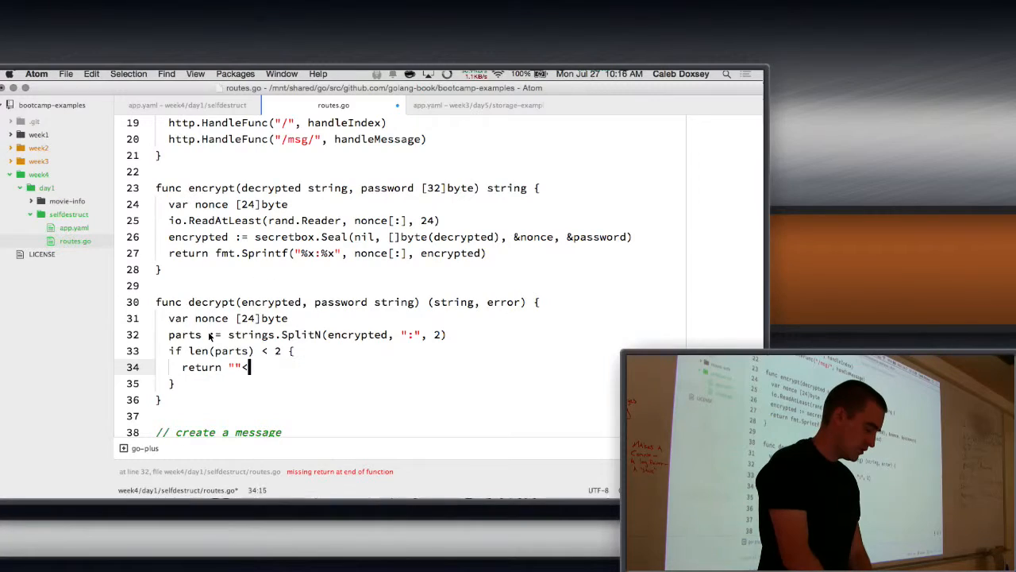
{"action": "type", "text": "fmt.Errorf(\"expected nonce"}
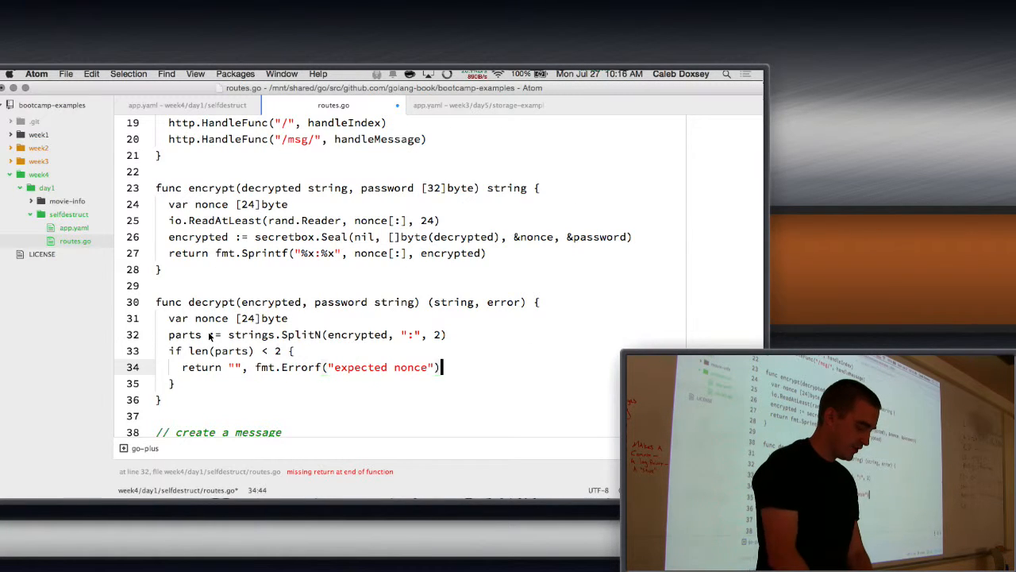
{"action": "key", "text": "Down"}
{"action": "key", "text": "Return"}
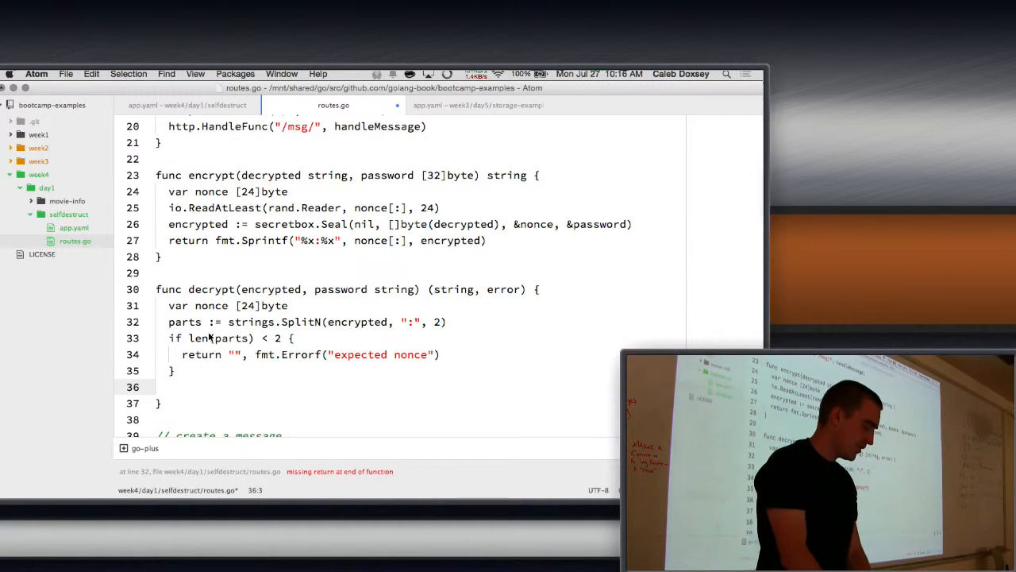
{"action": "type", "text": "hex.De"}
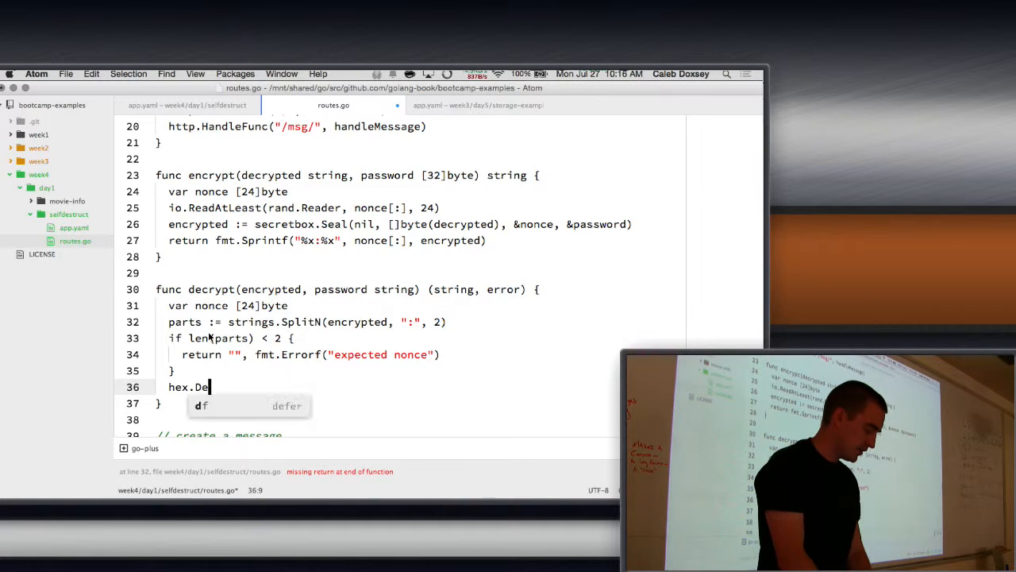
{"action": "type", "text": "codeString(parts"}
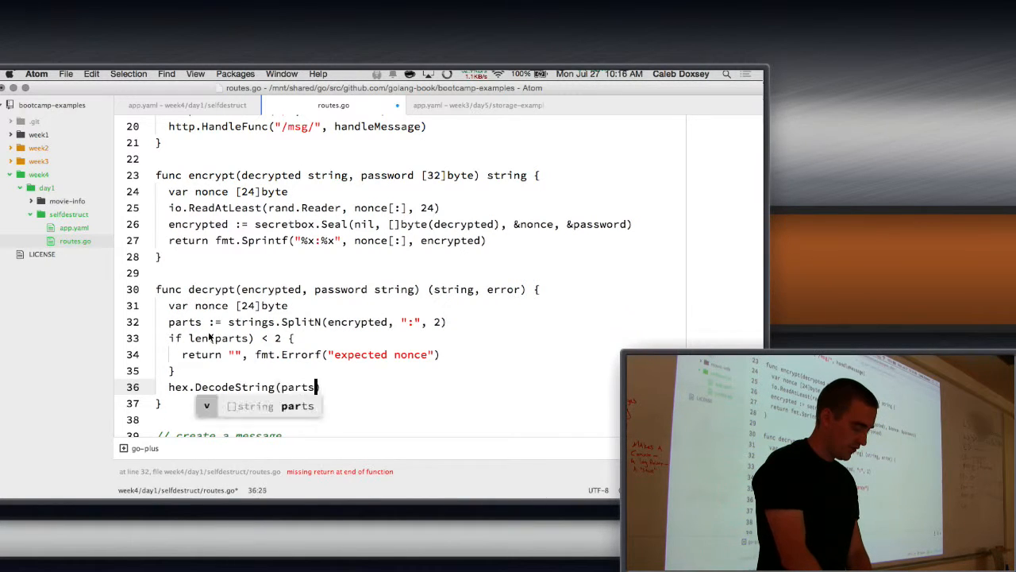
{"action": "type", "text": "[0])"}
Step: Hex-decode parts[0] into bs with hex.DecodeString, checking its signature in GoDoc
{"action": "key", "text": "super+Tab"}
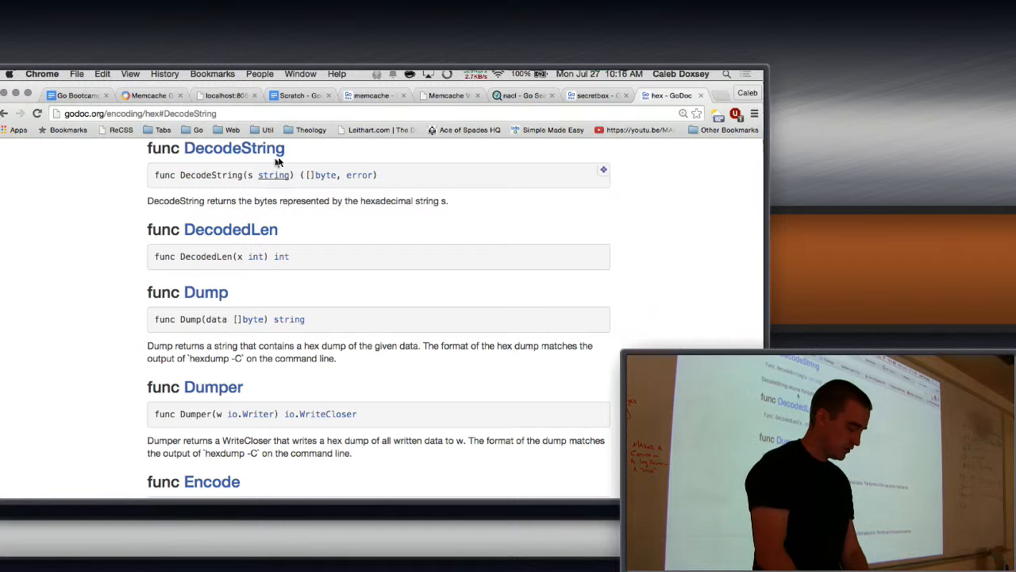
{"action": "key", "text": "super+Tab"}
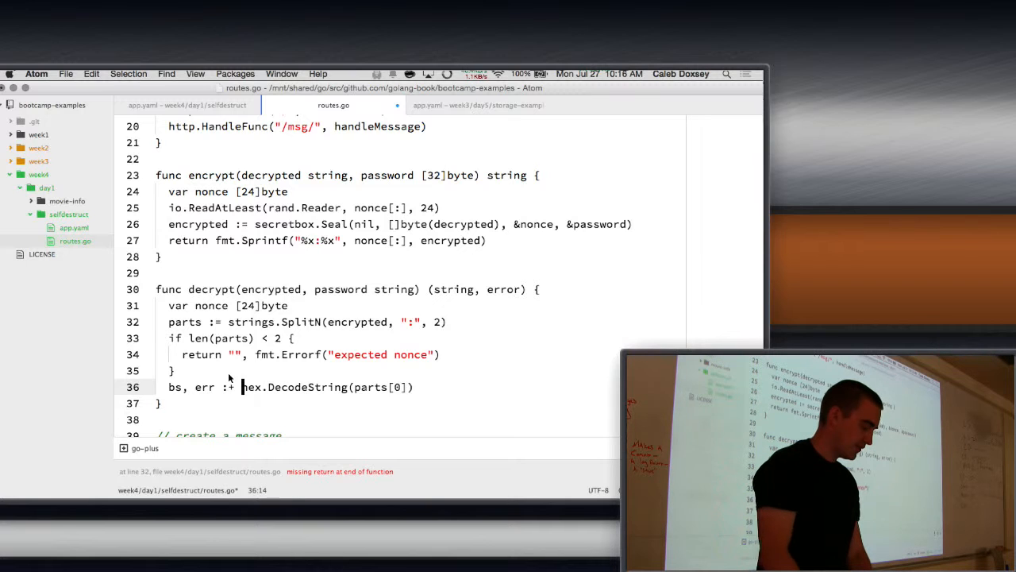
{"action": "key", "text": "BackSpace"}
{"action": "key", "text": "BackSpace"}
{"action": "type", "text": "="}
{"action": "key", "text": "End"}
{"action": "key", "text": "Return"}
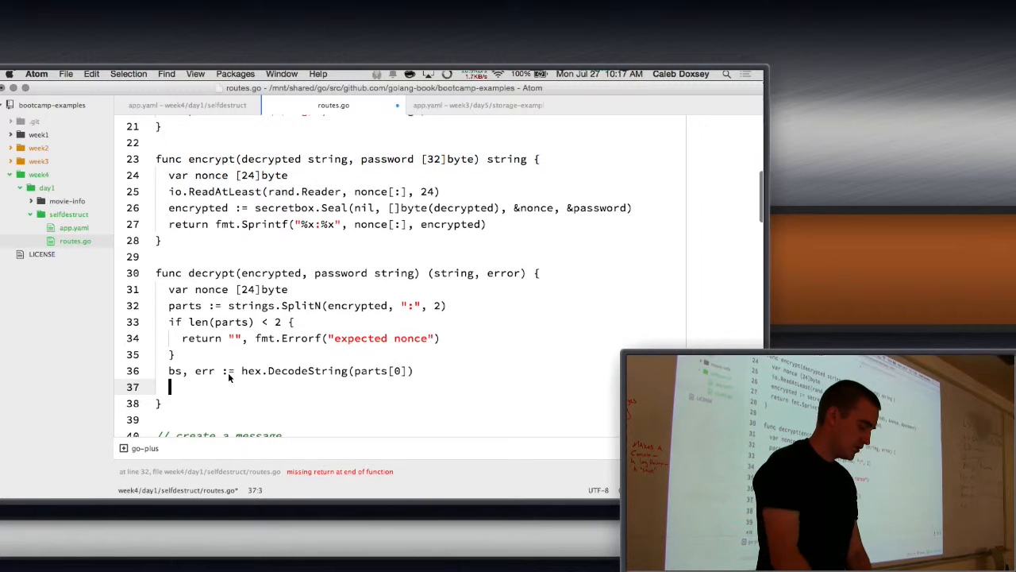
{"action": "type", "text": "if er"}
{"action": "type", "text": "r "}
{"action": "type", "text": "!= nil {"}
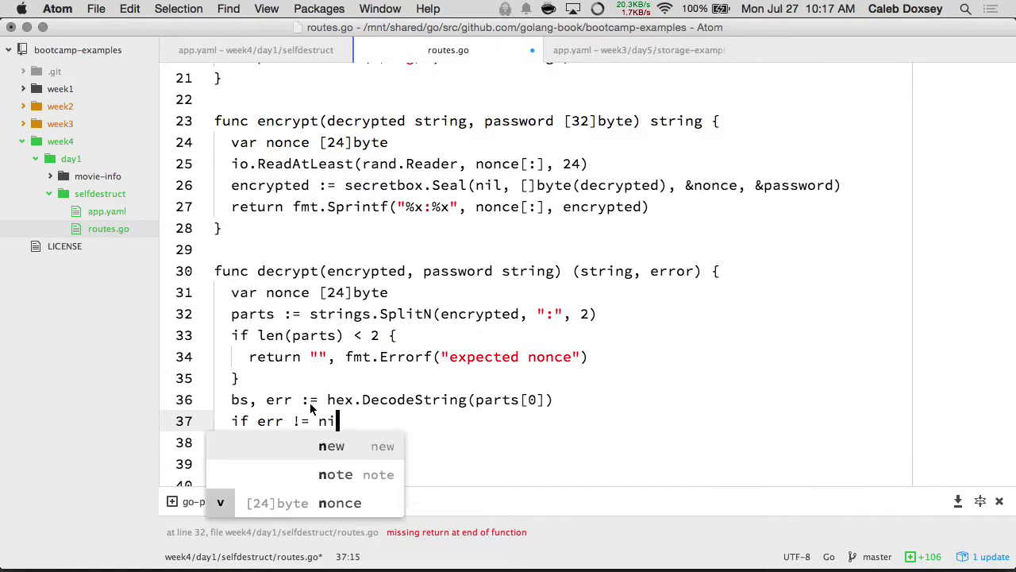
Step: Return "invalid nonce" if err != nil || len(bs) != 24, then copy bs into nonce
{"action": "key", "text": "Return"}
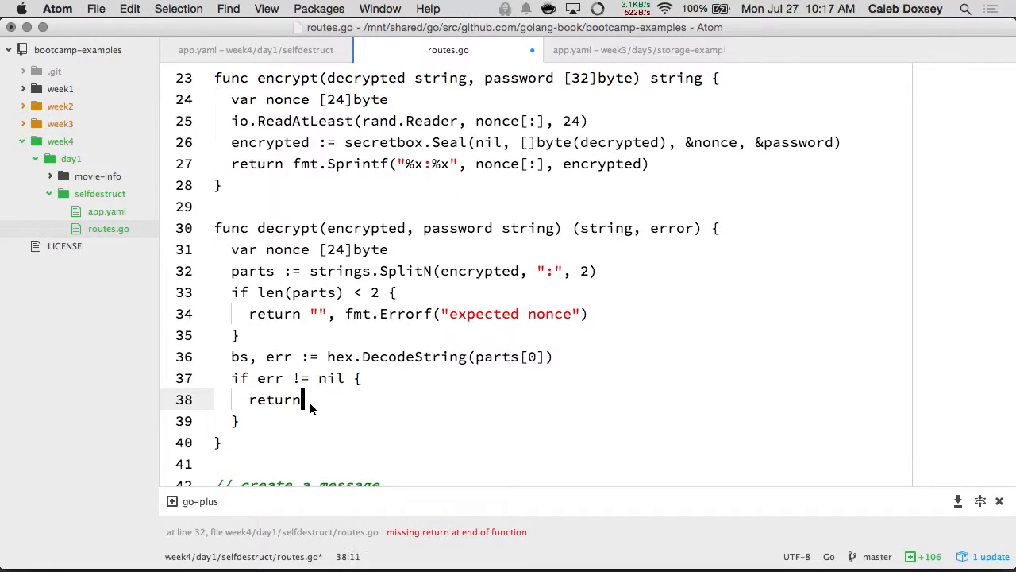
{"action": "type", "text": ", fmt.Errp"}
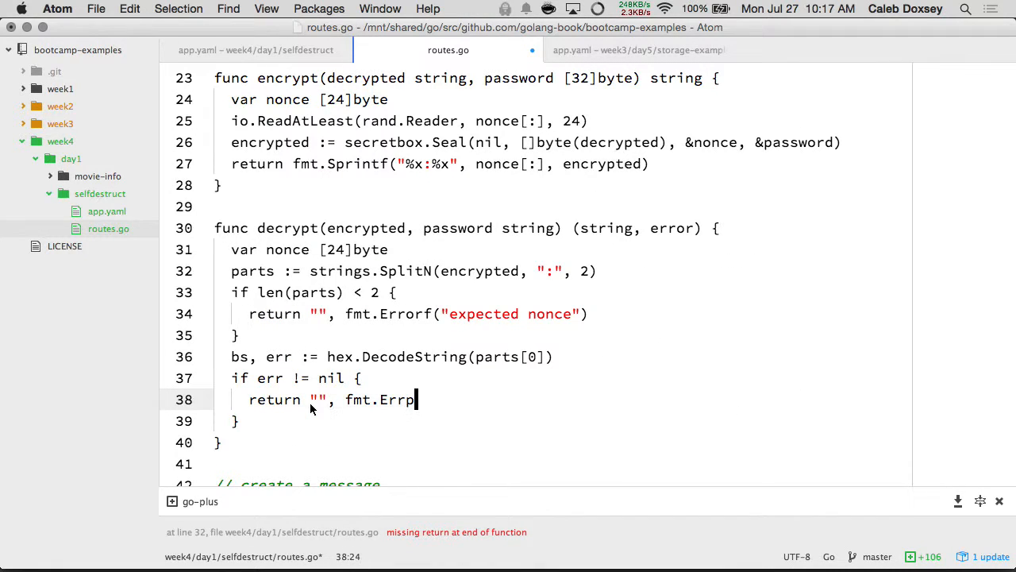
{"action": "type", "text": "f(\"invalid nonce"}
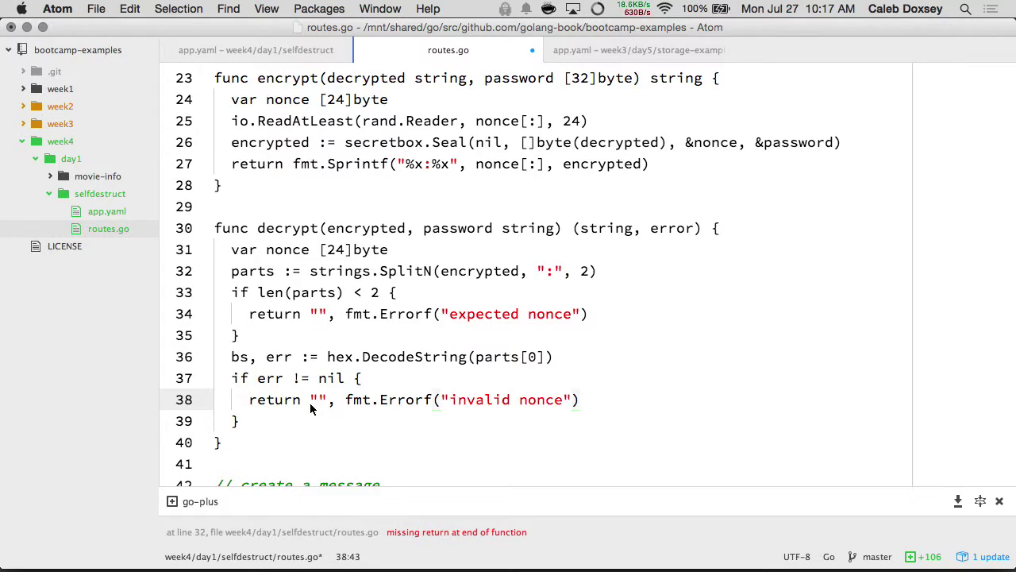
{"action": "key", "text": "Down"}
{"action": "key", "text": "Return"}
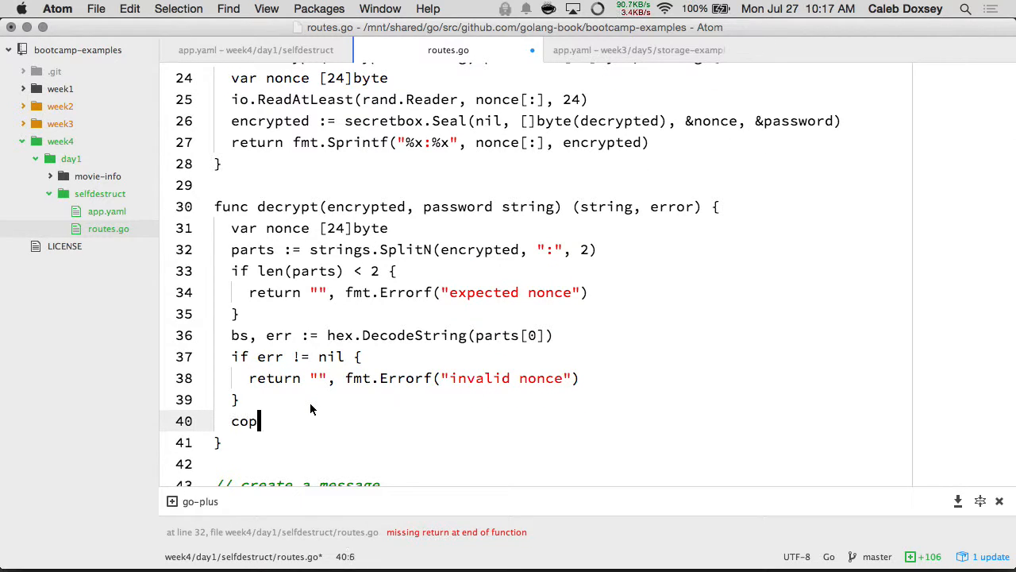
{"action": "type", "text": "y(nonce[:],"}
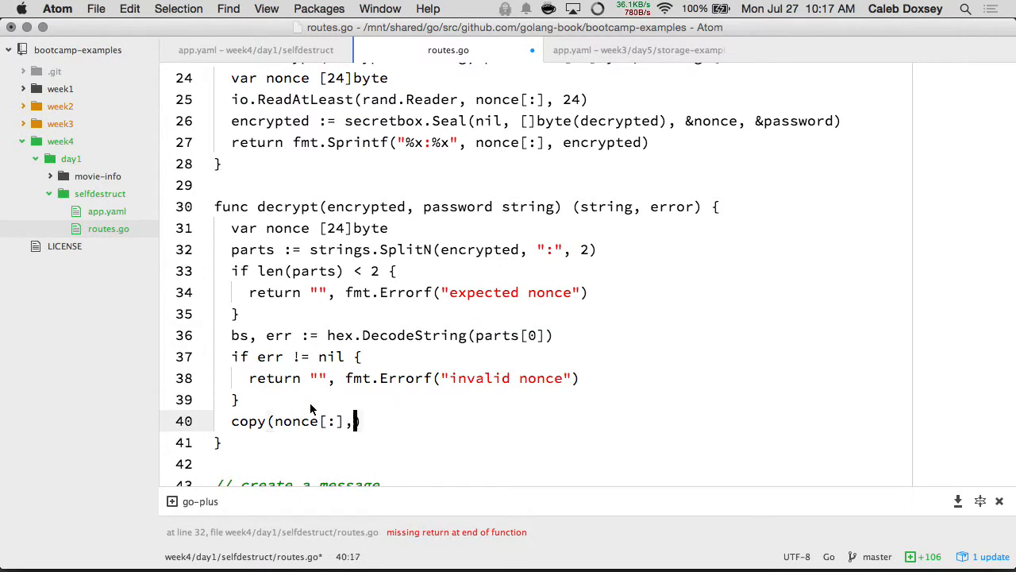
{"action": "type", "text": "bs)"}
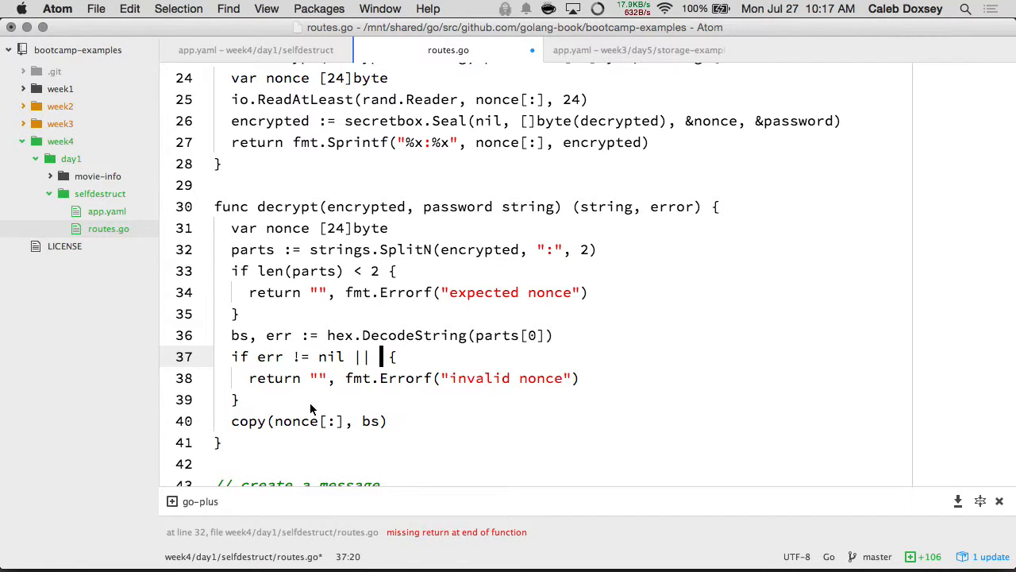
{"action": "type", "text": "(bs) != 2"}
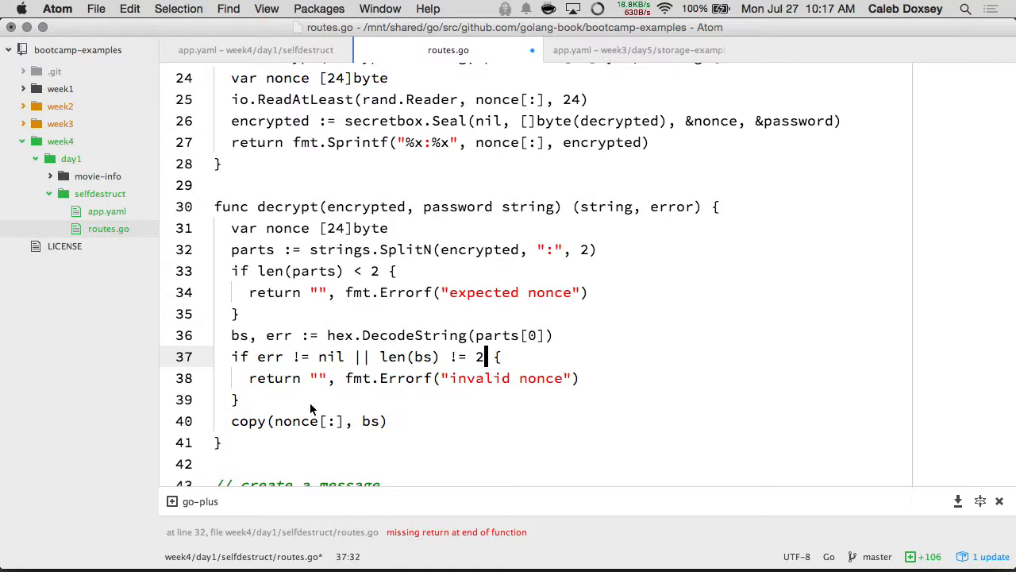
{"action": "type", "text": "4"}
Step: Save to tidy imports and add bs, err = hex.DecodeString(parts[1]) after the copy line
{"action": "key", "text": "super+s"}
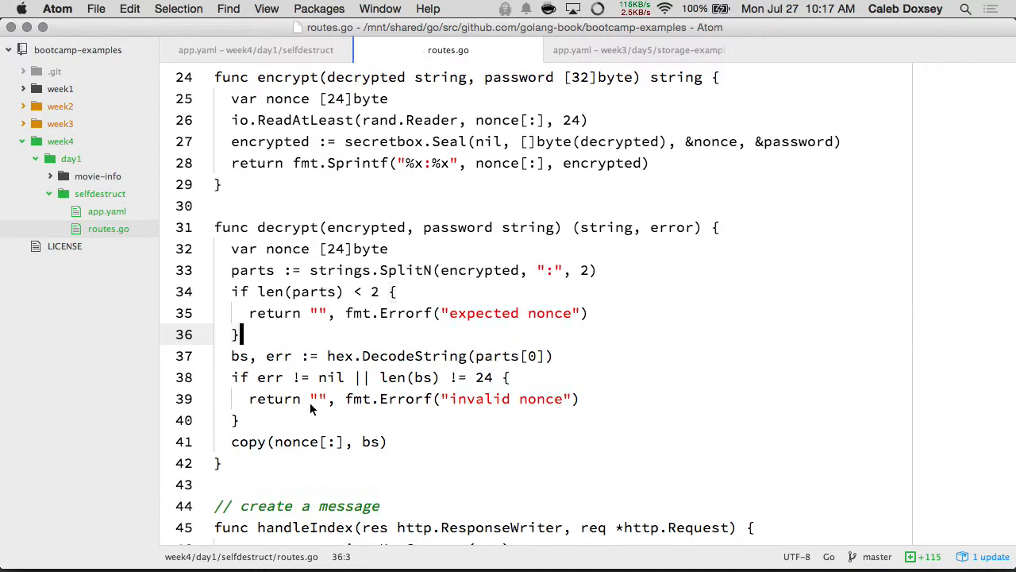
{"action": "scroll", "coordinate": [310, 408], "scroll_direction": "down", "scroll_amount": 3}
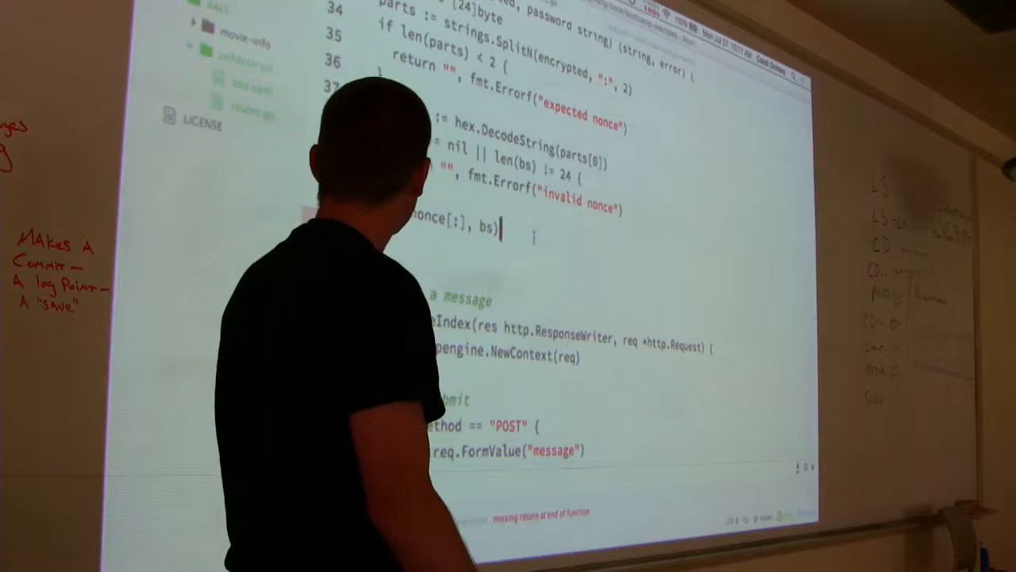
{"action": "scroll", "coordinate": [446, 300], "scroll_direction": "up", "scroll_amount": 2}
{"action": "scroll", "coordinate": [446, 301], "scroll_direction": "up", "scroll_amount": 2}
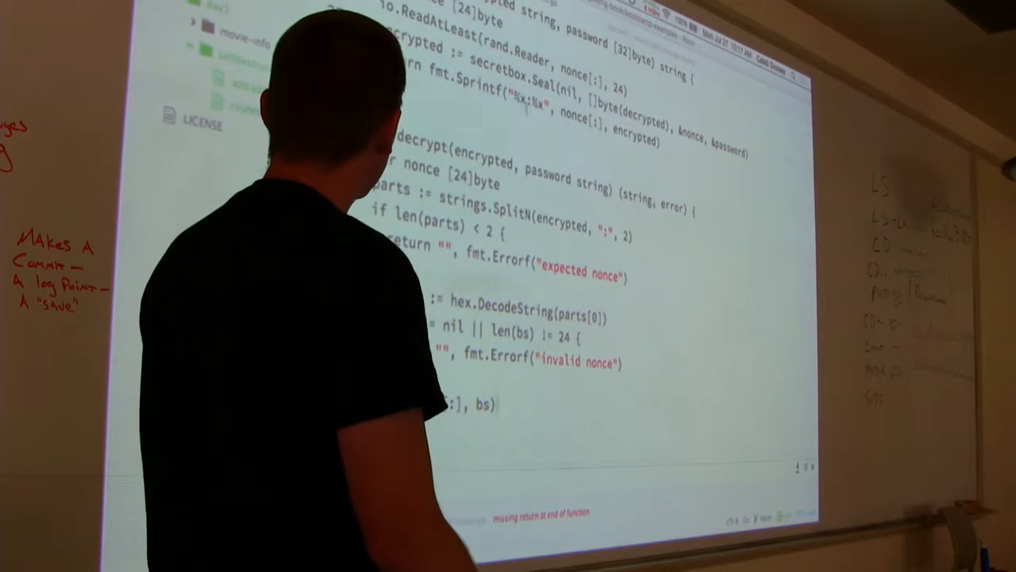
{"action": "left_click", "coordinate": [300, 185]}
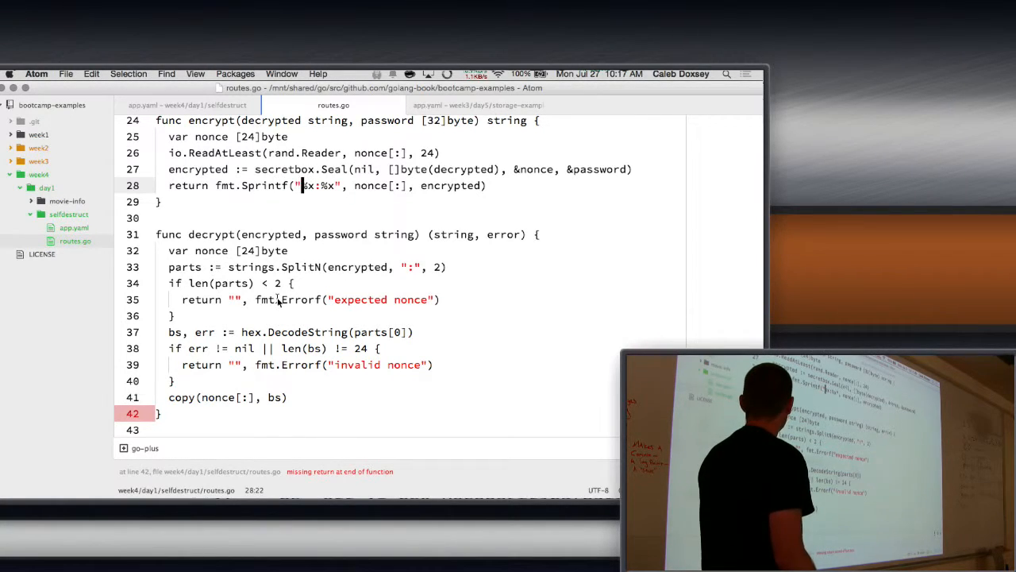
{"action": "scroll", "coordinate": [322, 380], "scroll_direction": "down", "scroll_amount": 1}
{"action": "left_click", "coordinate": [318, 364]}
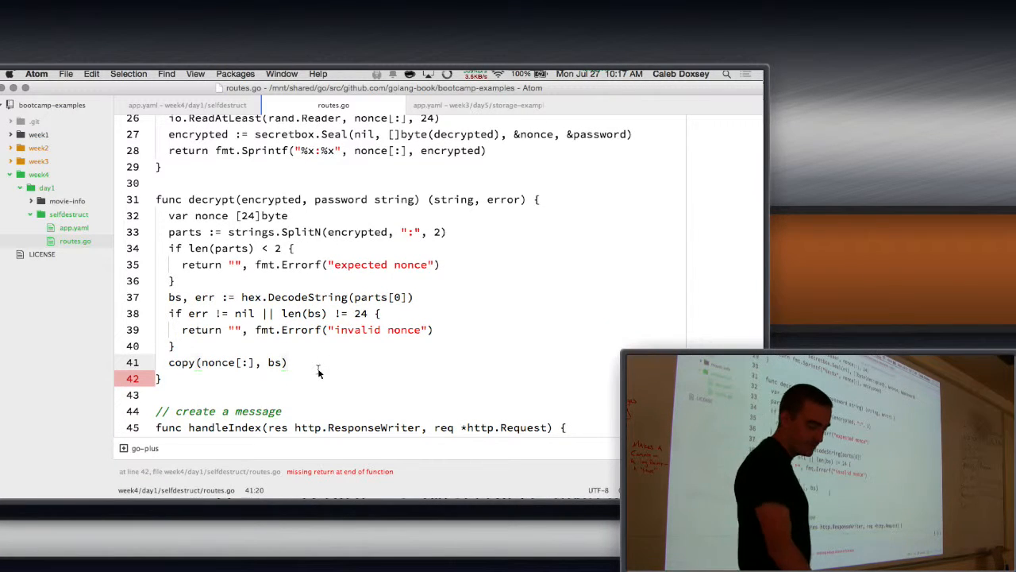
{"action": "key", "text": "Return"}
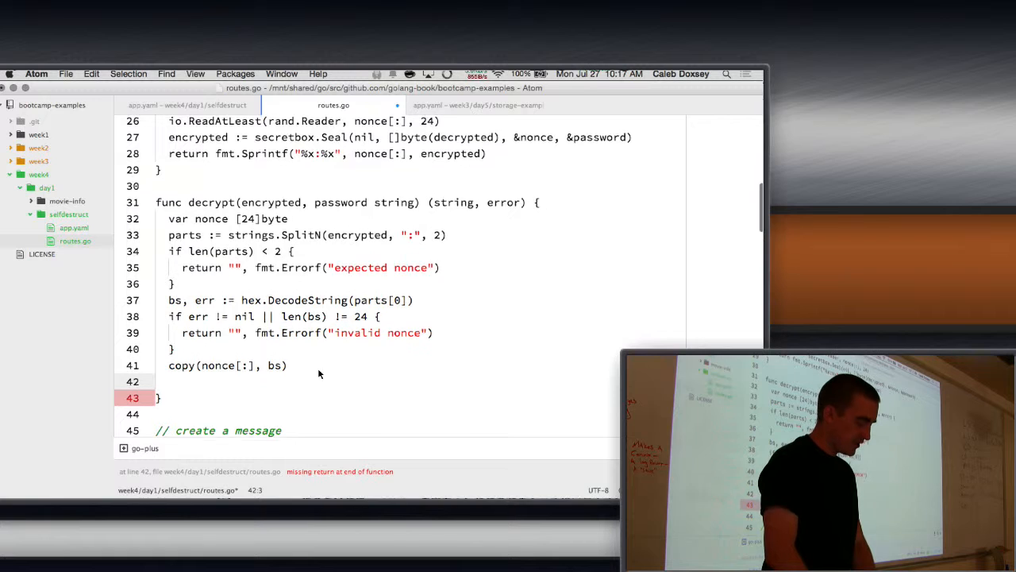
{"action": "scroll", "coordinate": [318, 370], "scroll_direction": "up", "scroll_amount": 1}
{"action": "scroll", "coordinate": [317, 373], "scroll_direction": "up", "scroll_amount": 1}
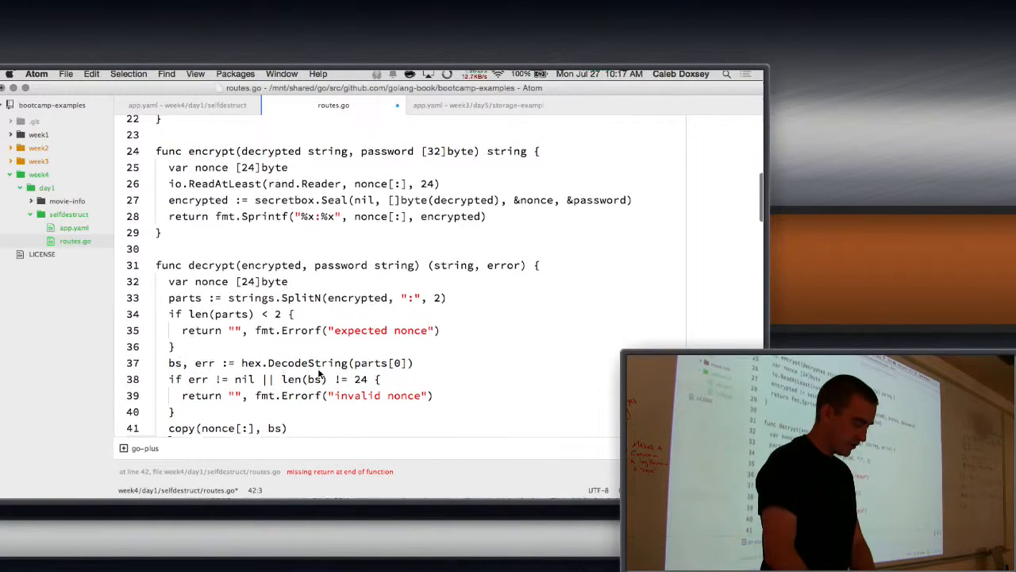
{"action": "type", "text": "bs, er "}
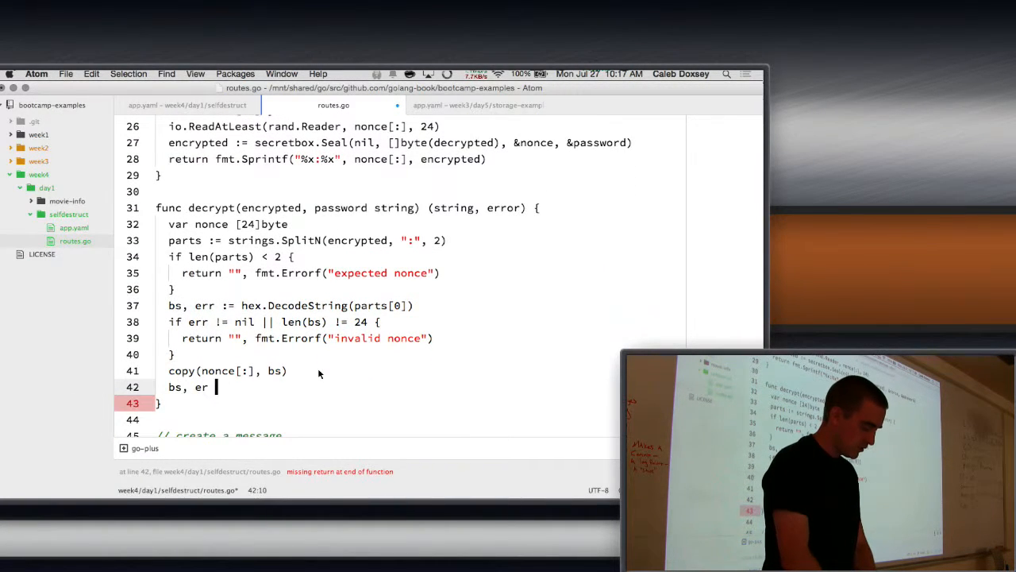
{"action": "type", "text": "r = hex.E"}
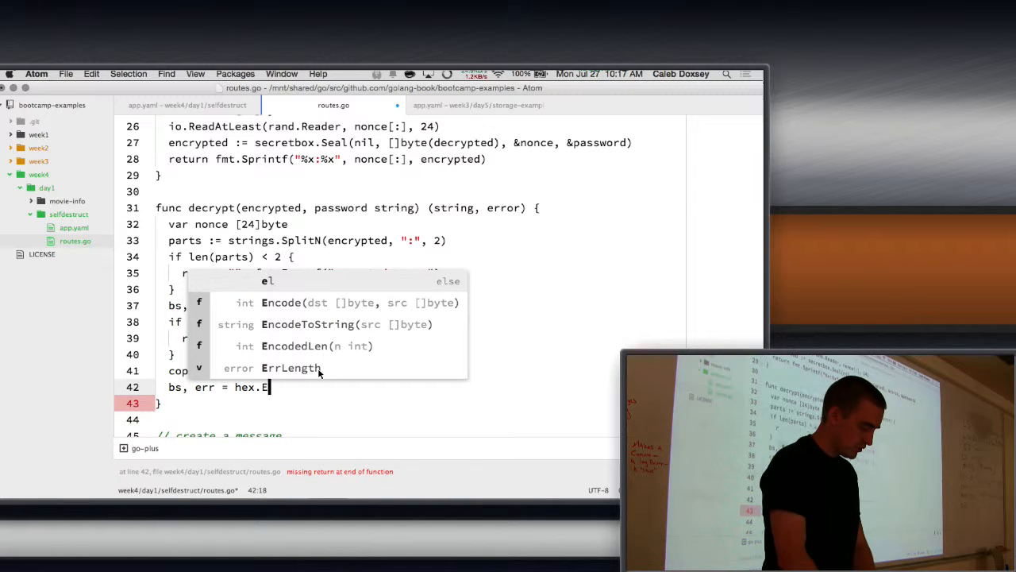
{"action": "key", "text": "BackSpace"}
{"action": "type", "text": "DecodeString"}
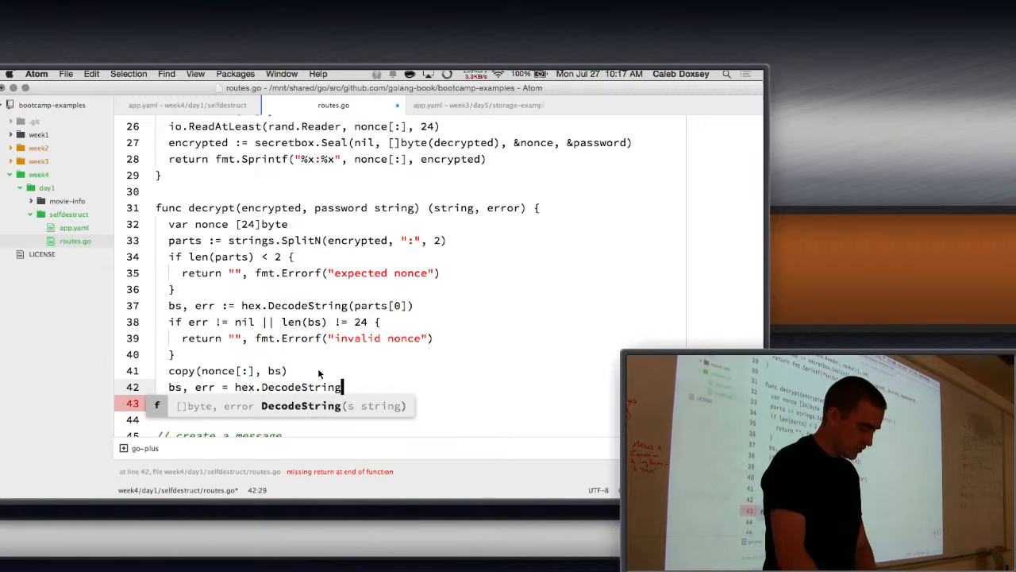
{"action": "type", "text": "(parts[1])"}
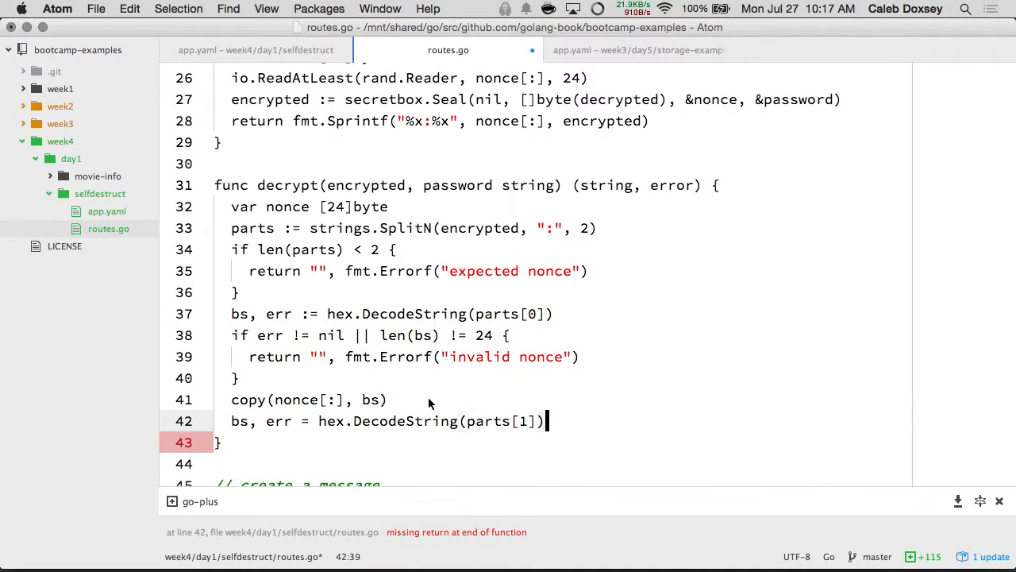
{"action": "scroll", "coordinate": [445, 402], "scroll_direction": "down", "scroll_amount": 1}
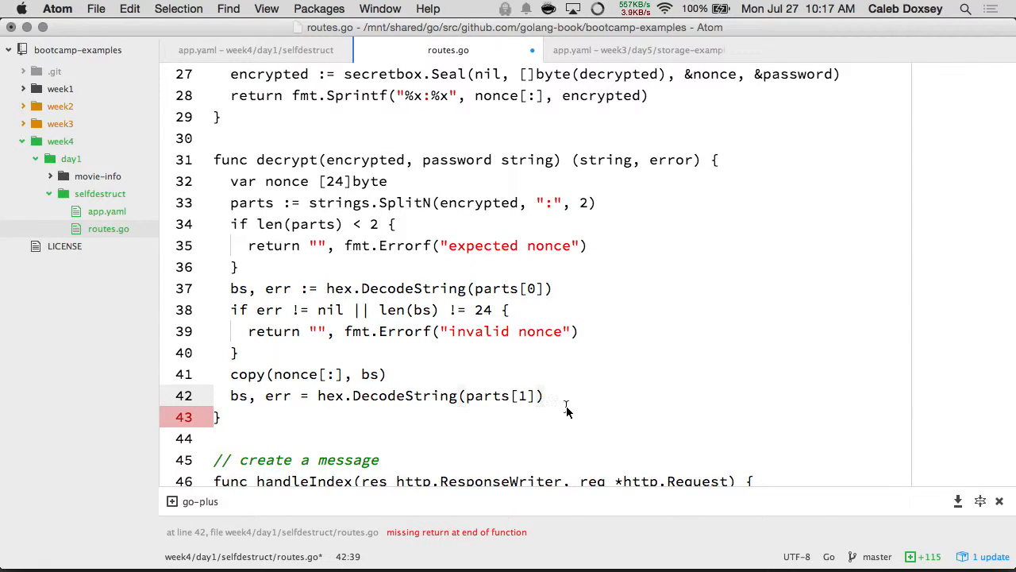
{"action": "key", "text": "Return"}
{"action": "type", "text": "if err"}
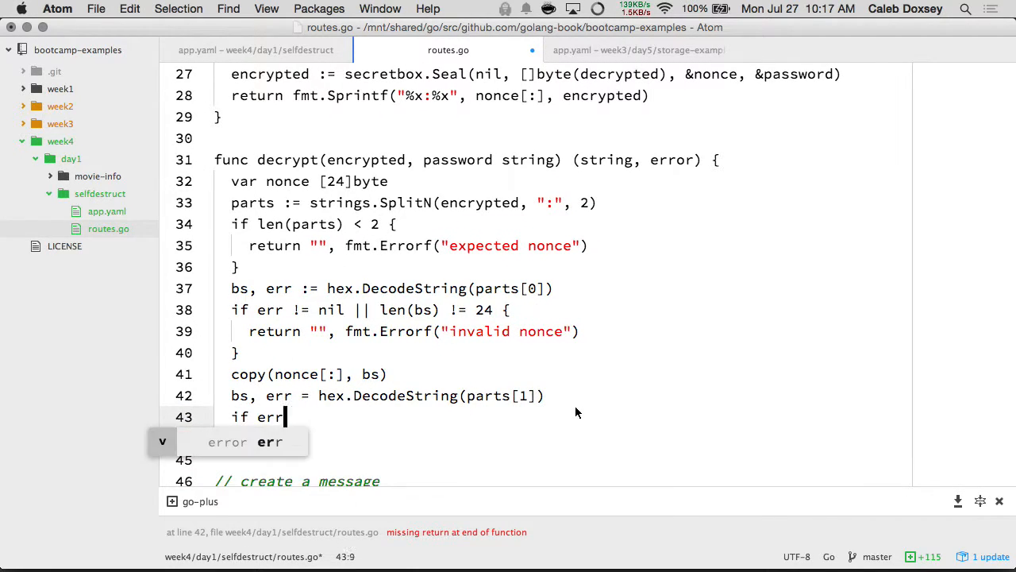
{"action": "type", "text": " != nil {"}
Step: Add an if err != nil block returning fmt.Errorf("invalid message"), fixing the Errorf typo and a stray blank line
{"action": "key", "text": "Return"}
{"action": "type", "text": "return "}
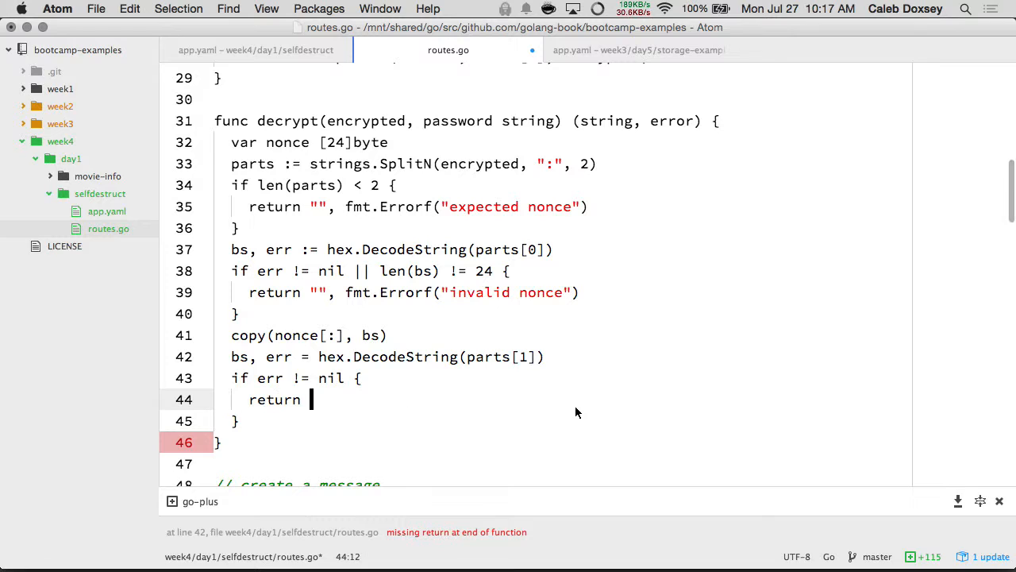
{"action": "type", "text": "\"\", fmt.ERrorf(\""}
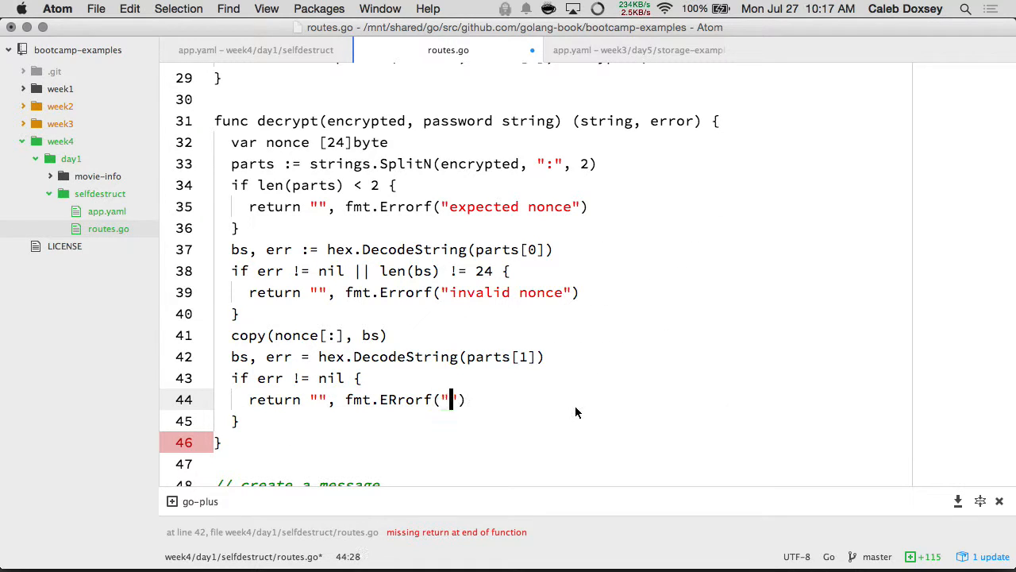
{"action": "type", "text": "invalid messa"}
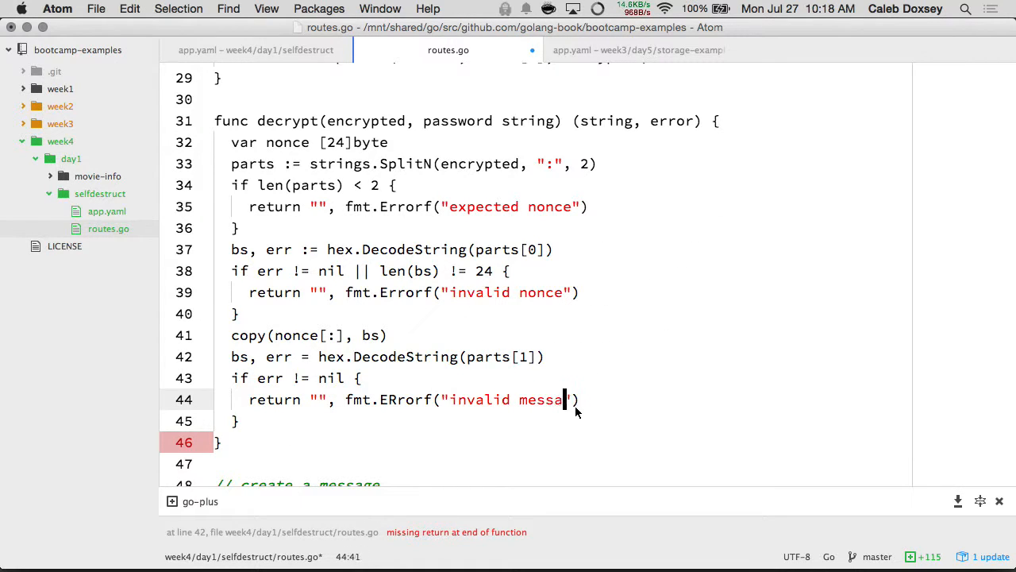
{"action": "type", "text": "ge"}
{"action": "key", "text": "Left"}
{"action": "key", "text": "Left"}
{"action": "key", "text": "Left"}
{"action": "key", "text": "Left"}
{"action": "key", "text": "Left"}
{"action": "key", "text": "Left"}
{"action": "key", "text": "Left"}
{"action": "key", "text": "Left"}
{"action": "key", "text": "Left"}
{"action": "key", "text": "BackSpace"}
{"action": "type", "text": "r"}
{"action": "key", "text": "super+Return"}
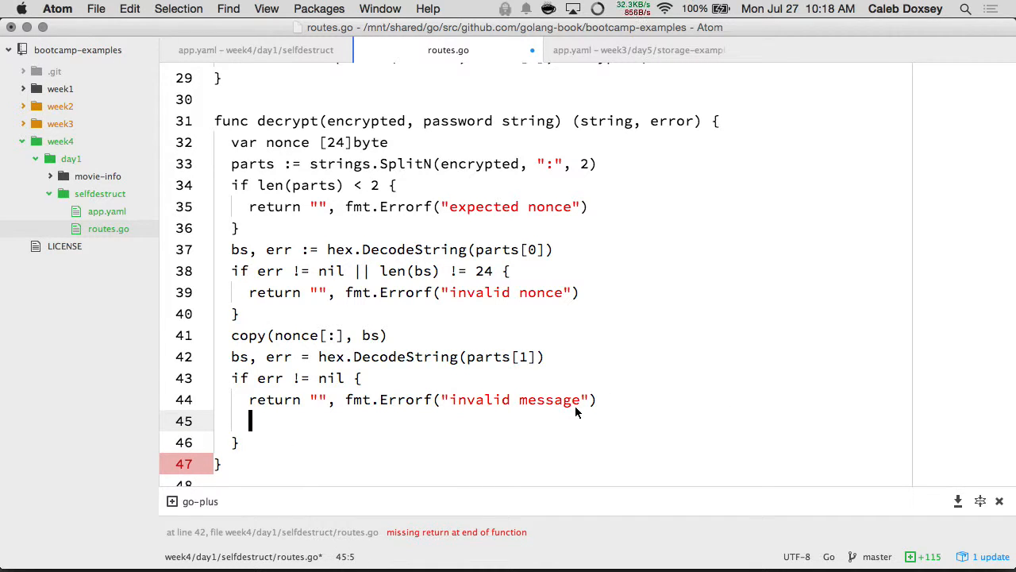
{"action": "key", "text": "Down"}
{"action": "key", "text": "Down"}
{"action": "key", "text": "Down"}
{"action": "key", "text": "Down"}
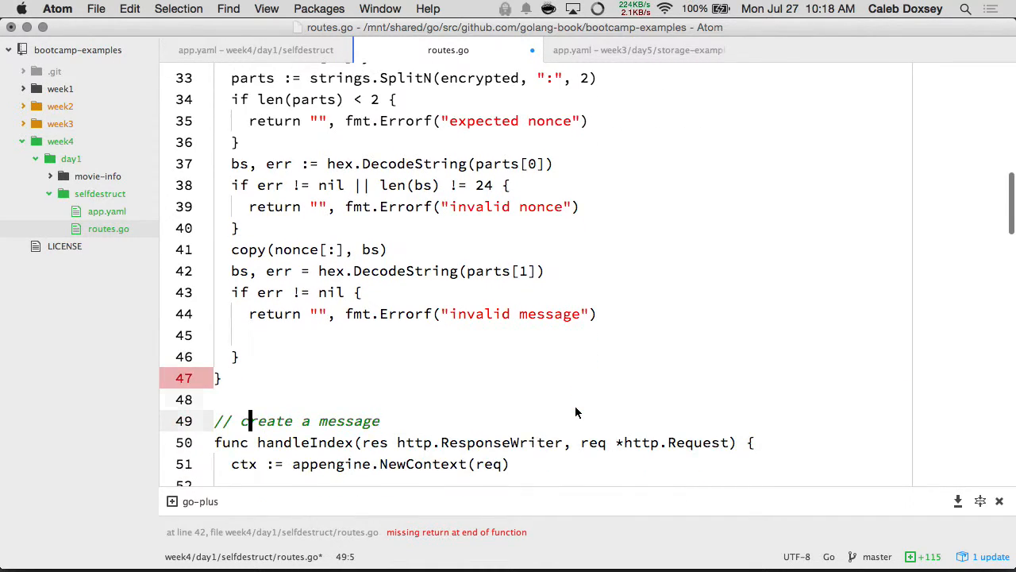
{"action": "key", "text": "Up"}
{"action": "key", "text": "Up"}
{"action": "key", "text": "Up"}
{"action": "key", "text": "Up"}
{"action": "key", "text": "shift+Up"}
{"action": "key", "text": "shift+End"}
{"action": "key", "text": "BackSpace"}
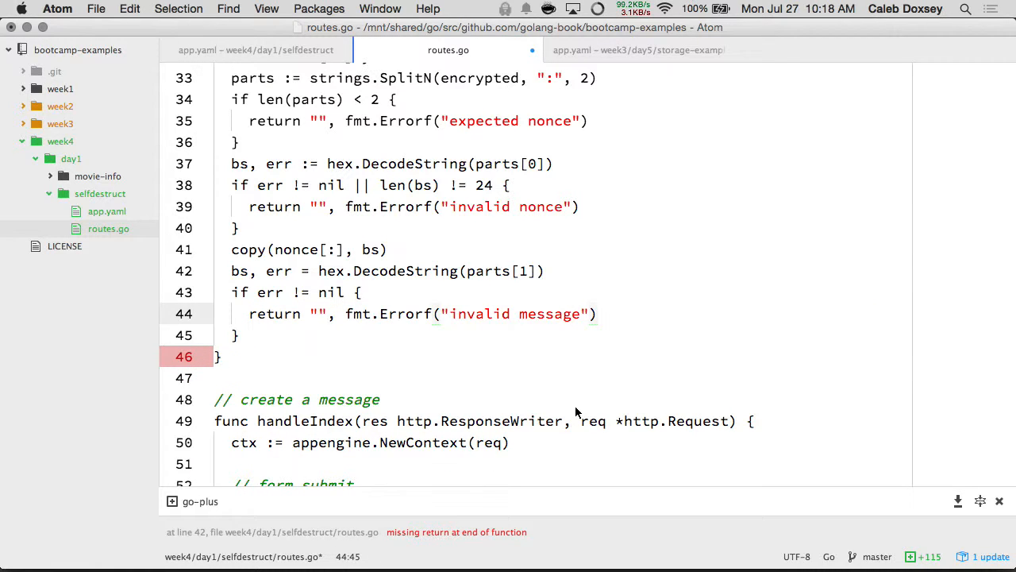
{"action": "key", "text": "Down"}
{"action": "key", "text": "Return"}
{"action": "scroll", "coordinate": [576, 412], "scroll_direction": "up", "scroll_amount": 2}
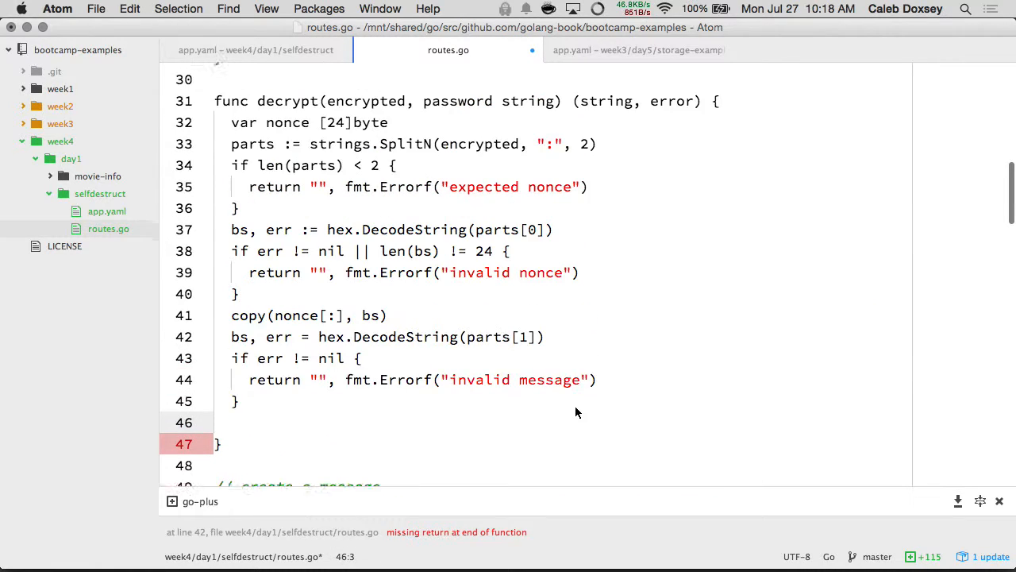
{"action": "scroll", "coordinate": [576, 412], "scroll_direction": "up", "scroll_amount": 1}
{"action": "scroll", "coordinate": [576, 412], "scroll_direction": "up", "scroll_amount": 1}
{"action": "scroll", "coordinate": [576, 412], "scroll_direction": "up", "scroll_amount": 1}
{"action": "scroll", "coordinate": [575, 405], "scroll_direction": "up", "scroll_amount": 1}
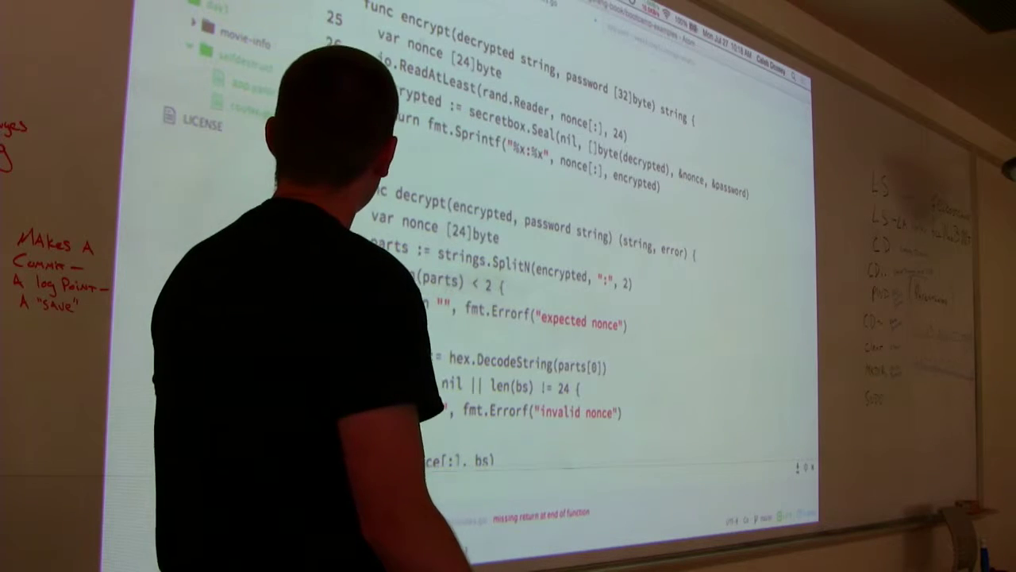
Step: Begin decrypted := secretbox.Open(nil, bs, nonce[:], and check secretbox.Open's docs in GoDoc
{"action": "double_click", "coordinate": [425, 49]}
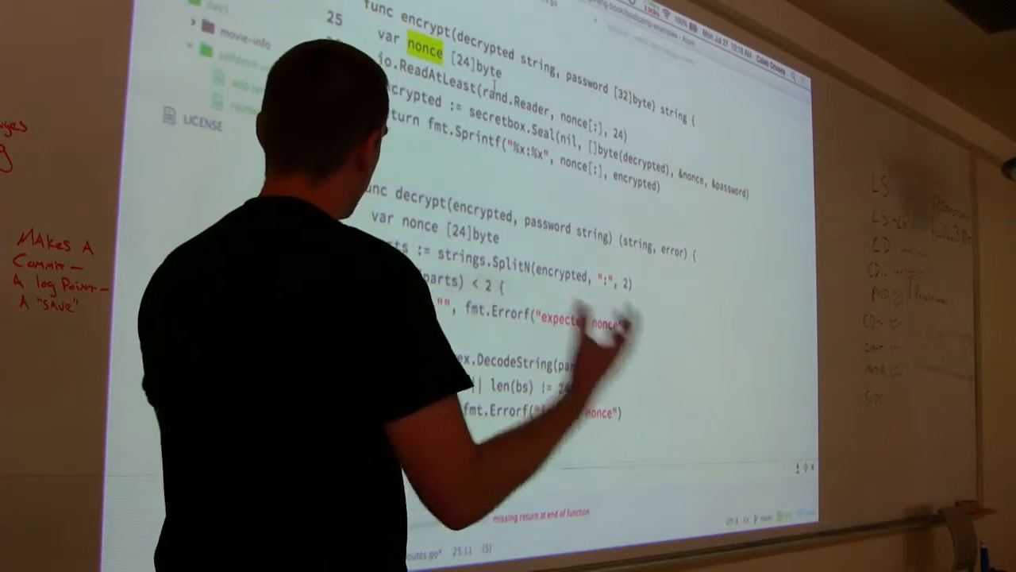
{"action": "scroll", "coordinate": [494, 80], "scroll_direction": "down", "scroll_amount": 1}
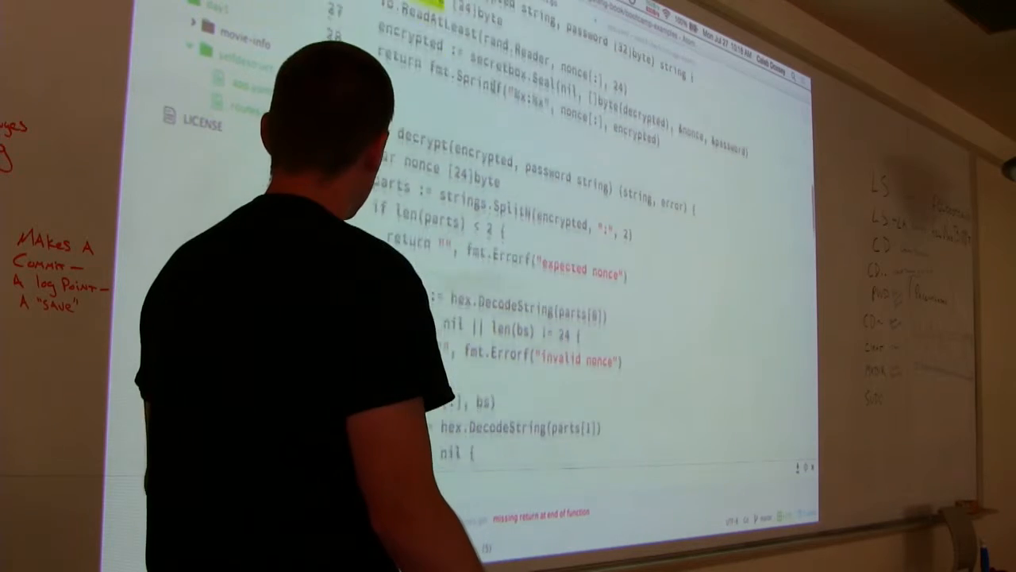
{"action": "scroll", "coordinate": [494, 80], "scroll_direction": "down", "scroll_amount": 1}
{"action": "scroll", "coordinate": [494, 79], "scroll_direction": "down", "scroll_amount": 2}
{"action": "scroll", "coordinate": [508, 238], "scroll_direction": "up", "scroll_amount": 1}
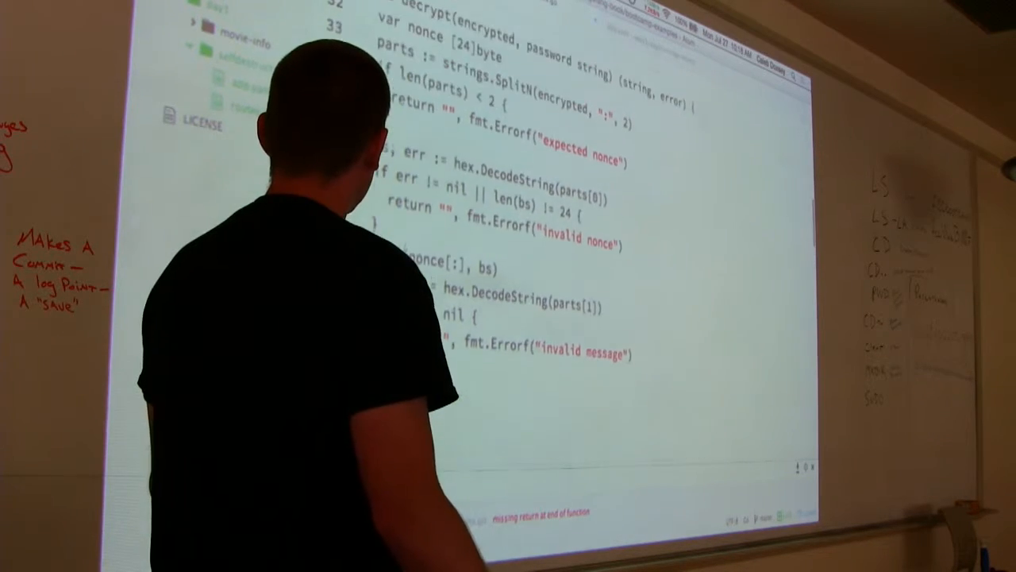
{"action": "scroll", "coordinate": [508, 238], "scroll_direction": "up", "scroll_amount": 2}
{"action": "scroll", "coordinate": [508, 238], "scroll_direction": "up", "scroll_amount": 2}
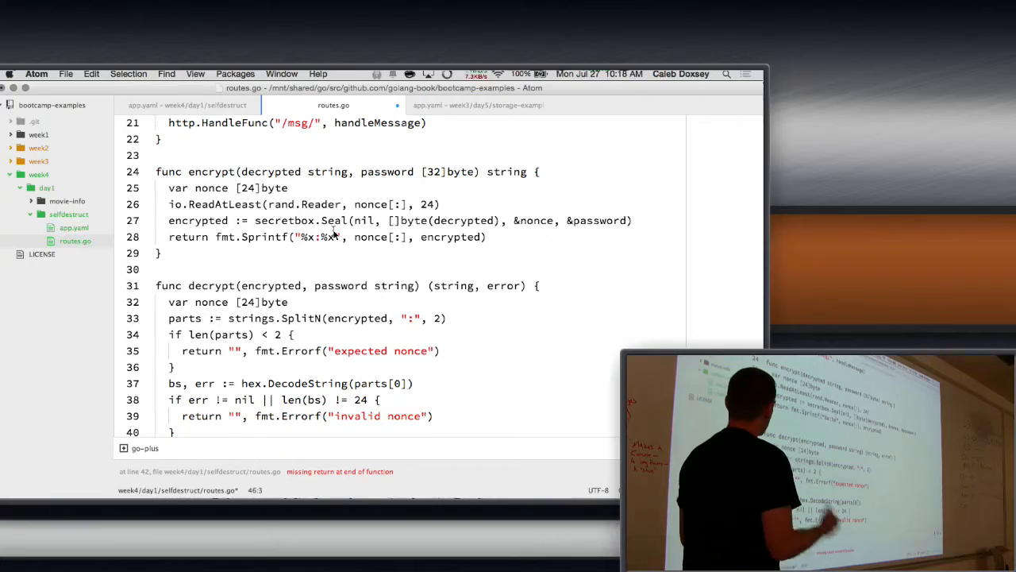
{"action": "scroll", "coordinate": [335, 235], "scroll_direction": "down", "scroll_amount": 3}
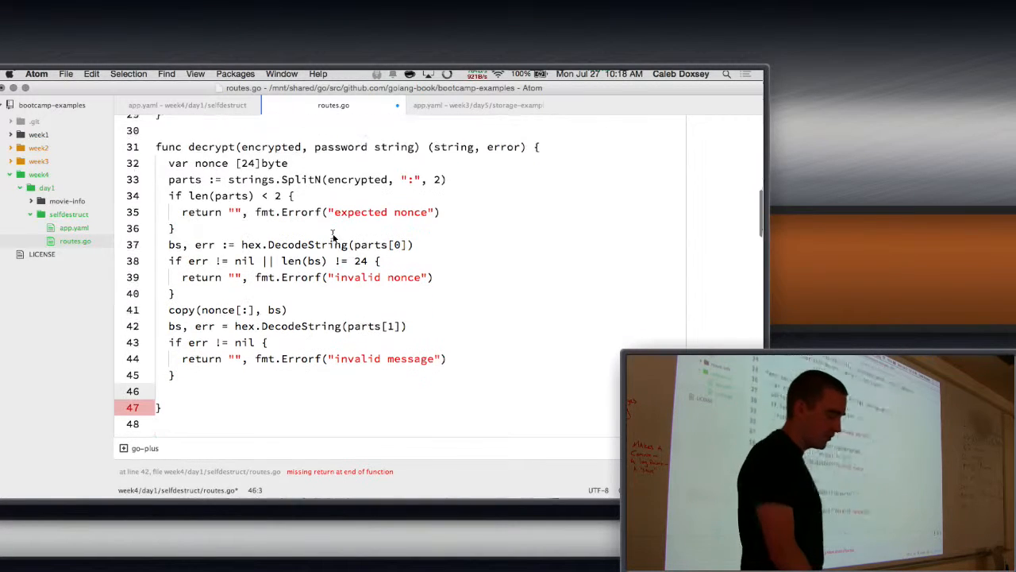
{"action": "scroll", "coordinate": [272, 205], "scroll_direction": "down", "scroll_amount": 2}
{"action": "type", "text": "decryp"}
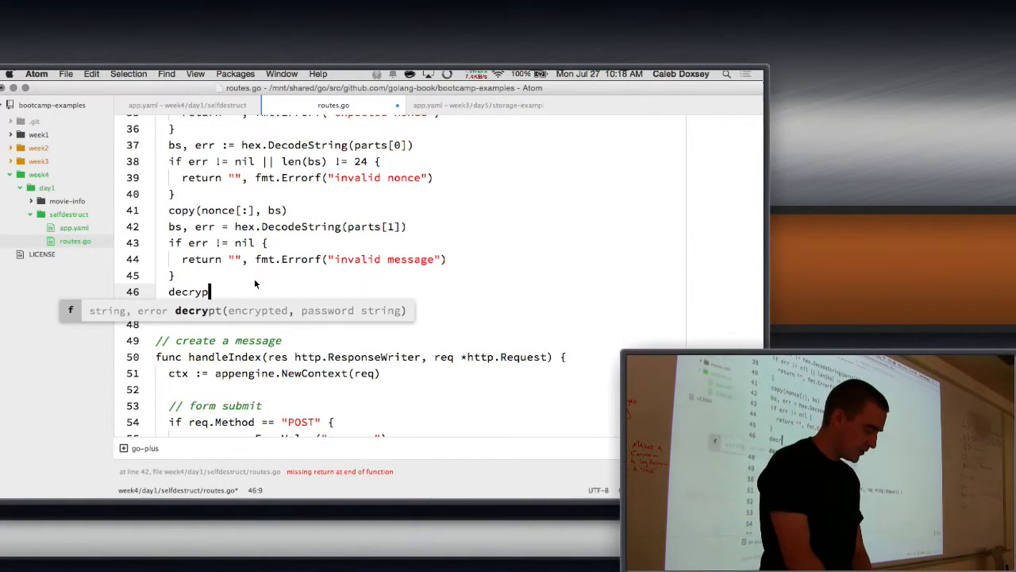
{"action": "type", "text": "ted := s"}
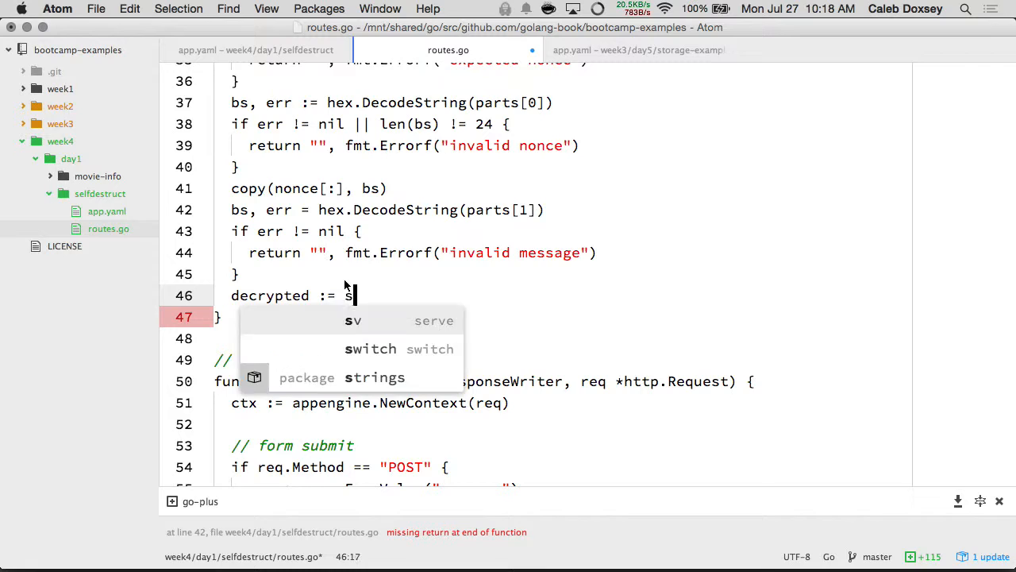
{"action": "type", "text": "er"}
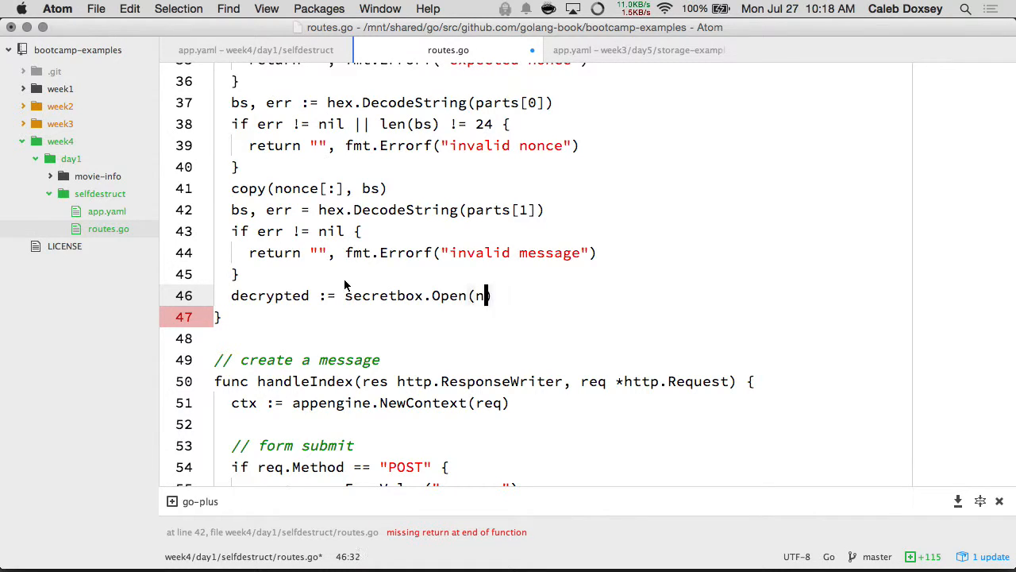
{"action": "scroll", "coordinate": [344, 284], "scroll_direction": "up", "scroll_amount": 2}
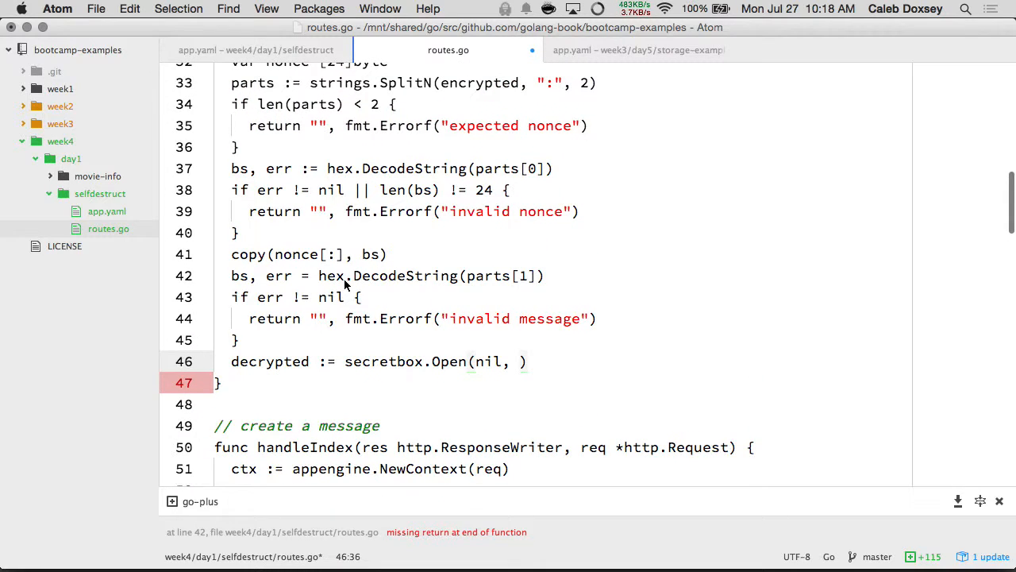
{"action": "type", "text": "bs,"}
{"action": "scroll", "coordinate": [344, 284], "scroll_direction": "down", "scroll_amount": 1}
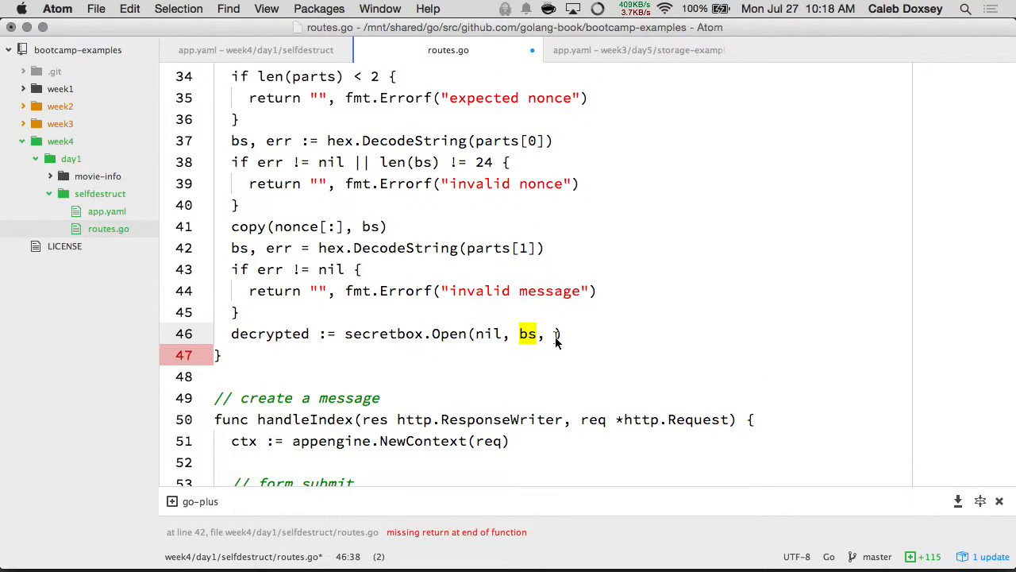
{"action": "type", "text": "nonce[:"}
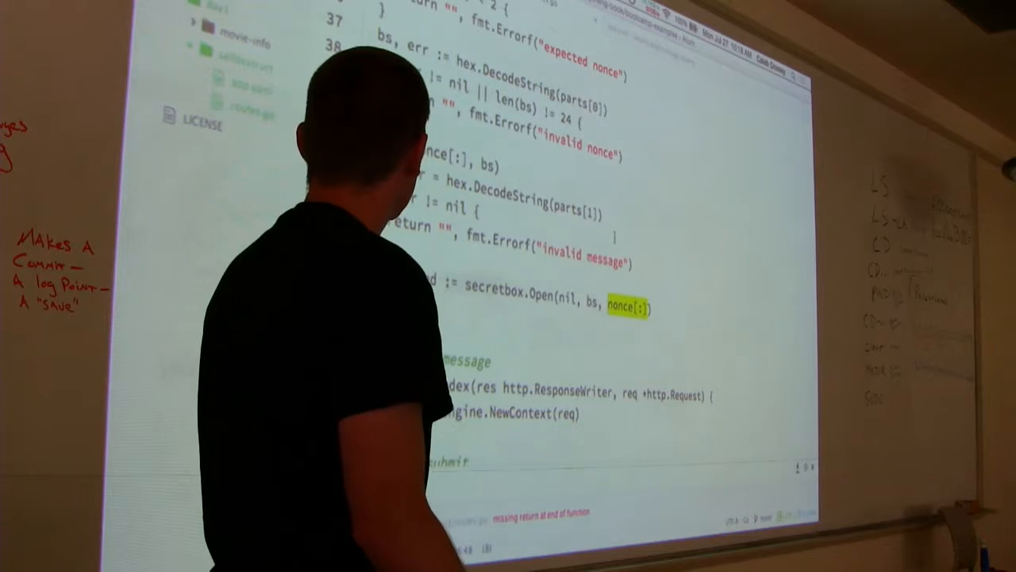
{"action": "scroll", "coordinate": [613, 236], "scroll_direction": "up", "scroll_amount": 2}
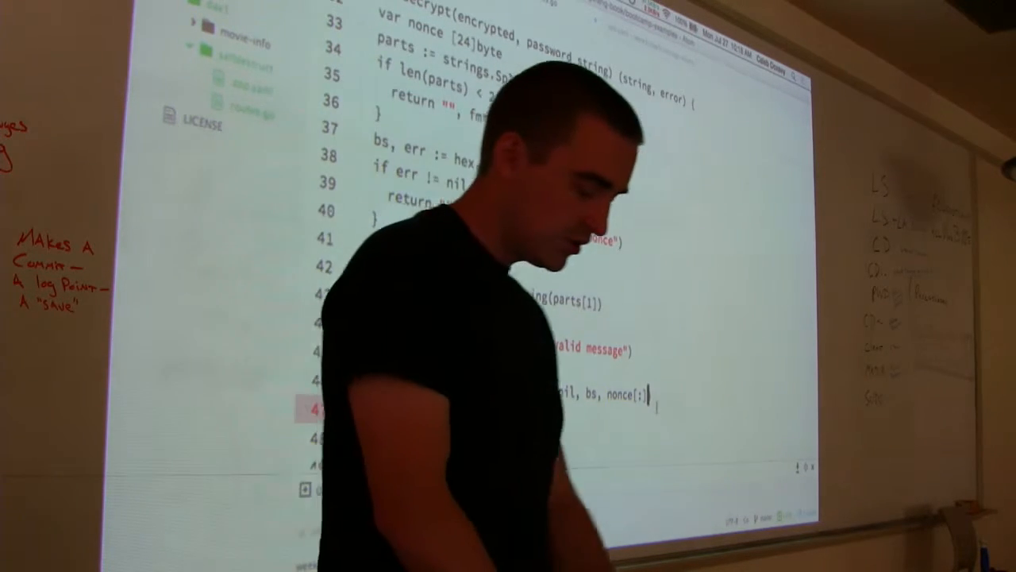
{"action": "key", "text": "super+Tab"}
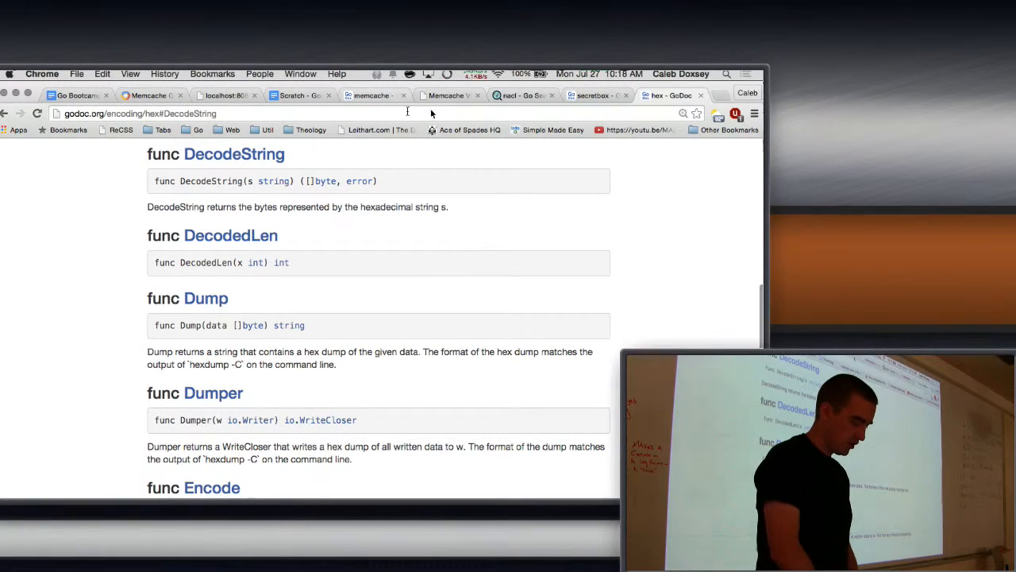
{"action": "left_click", "coordinate": [533, 97]}
{"action": "left_click", "coordinate": [597, 96]}
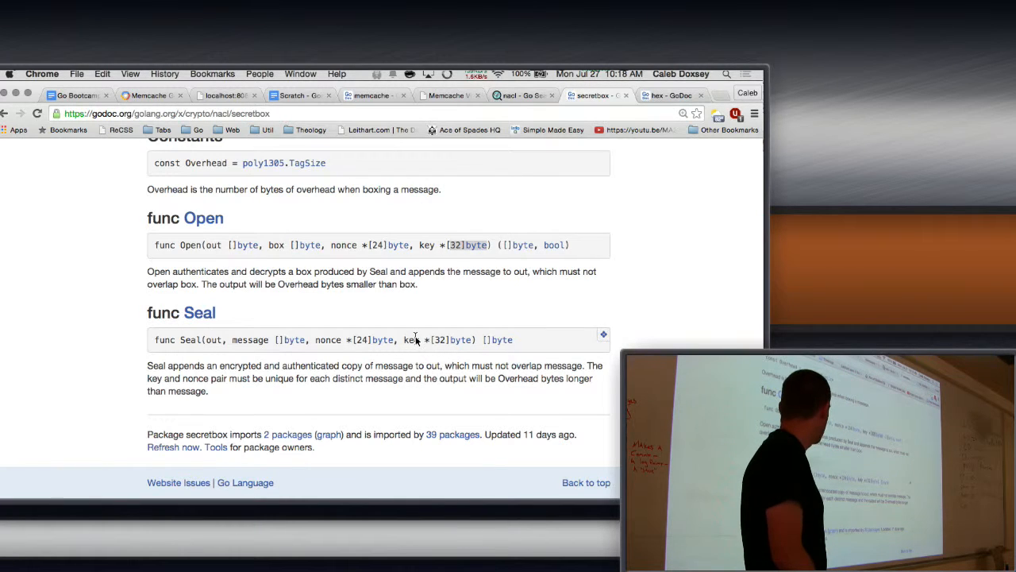
{"action": "key", "text": "super+Tab"}
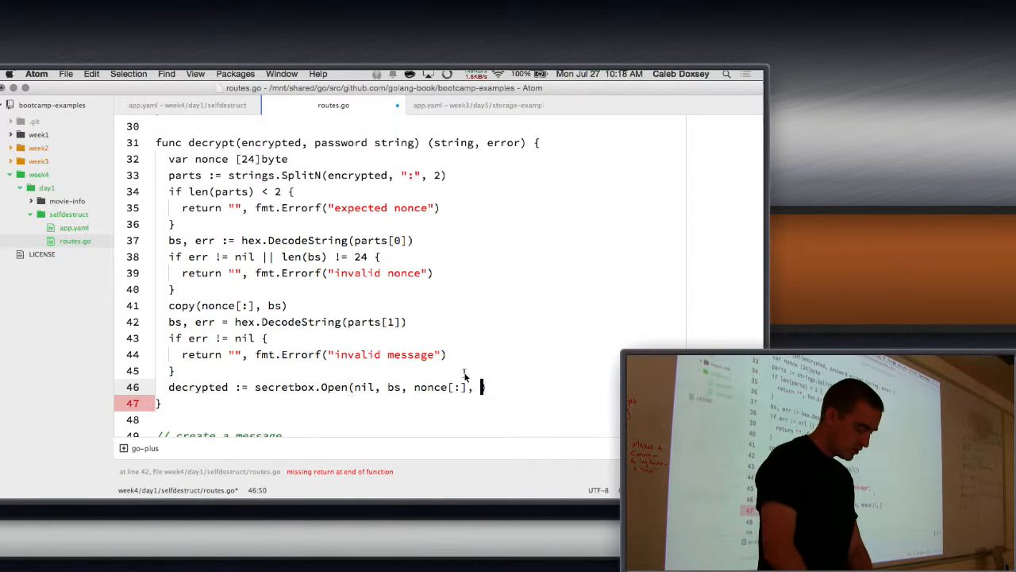
{"action": "scroll", "coordinate": [466, 375], "scroll_direction": "up", "scroll_amount": 1}
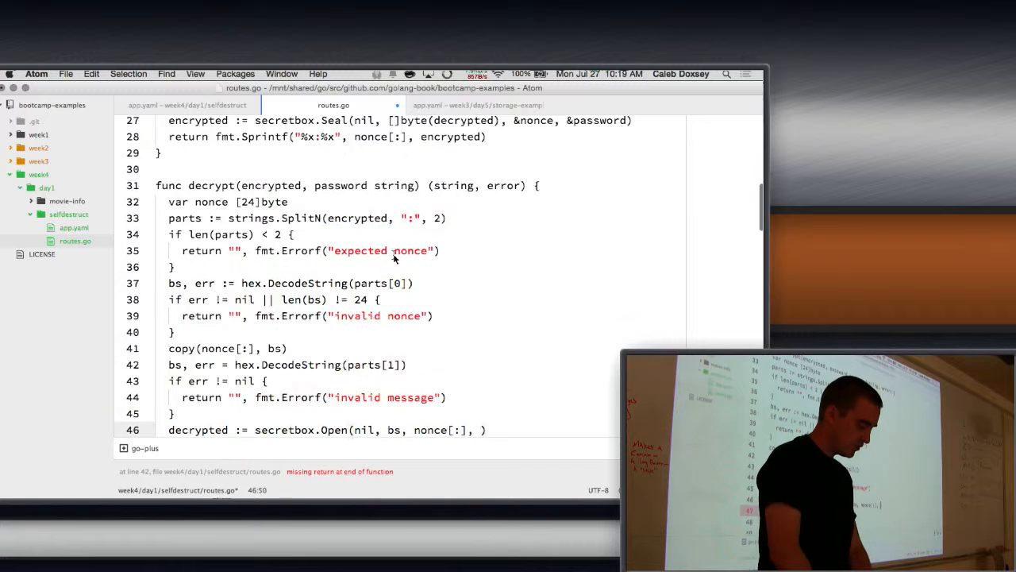
{"action": "scroll", "coordinate": [465, 376], "scroll_direction": "up", "scroll_amount": 3}
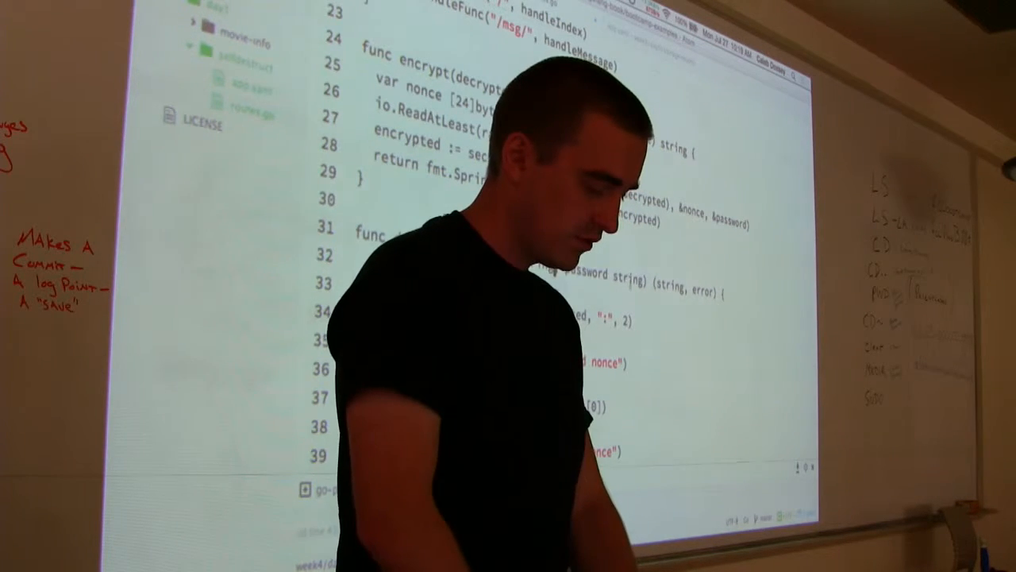
Step: Finish the Open call with &password, and add an if !ok block returning a decryption error
{"action": "double_click", "coordinate": [591, 308]}
{"action": "type", "text": "[32]byte"}
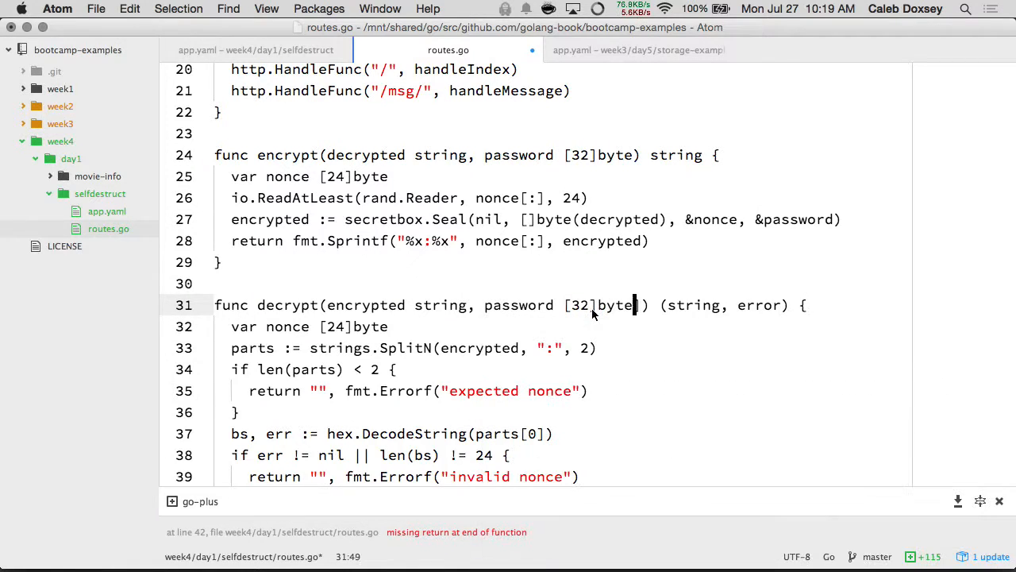
{"action": "scroll", "coordinate": [592, 308], "scroll_direction": "down", "scroll_amount": 5}
{"action": "scroll", "coordinate": [594, 317], "scroll_direction": "down", "scroll_amount": 2}
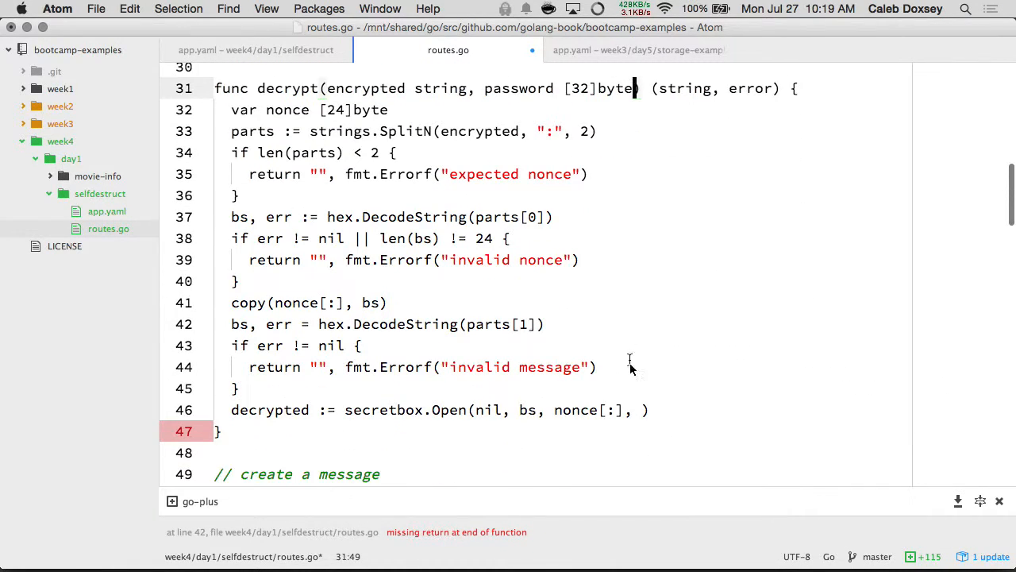
{"action": "left_click", "coordinate": [643, 410]}
{"action": "type", "text": "&pa"}
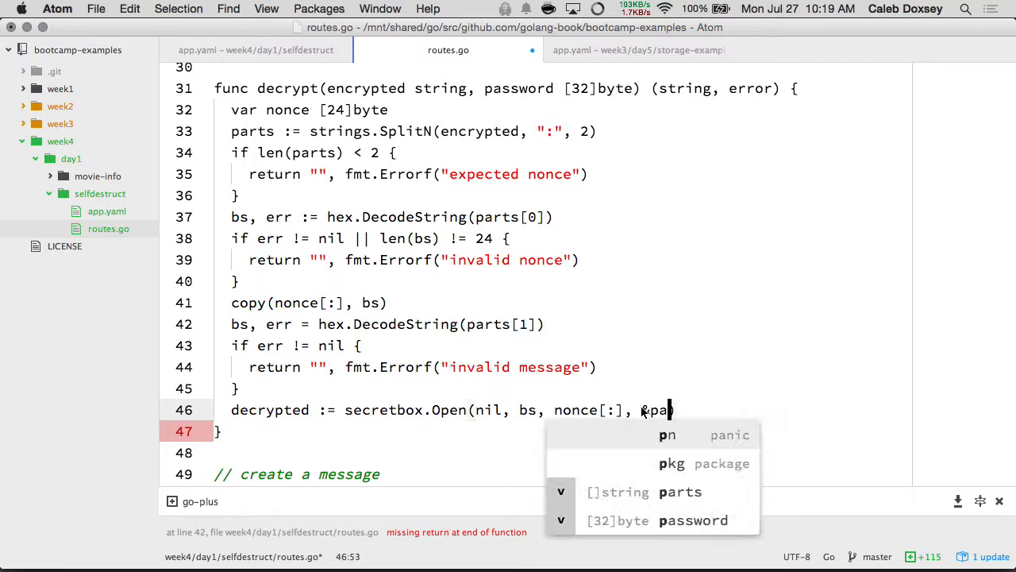
{"action": "type", "text": "ssword)"}
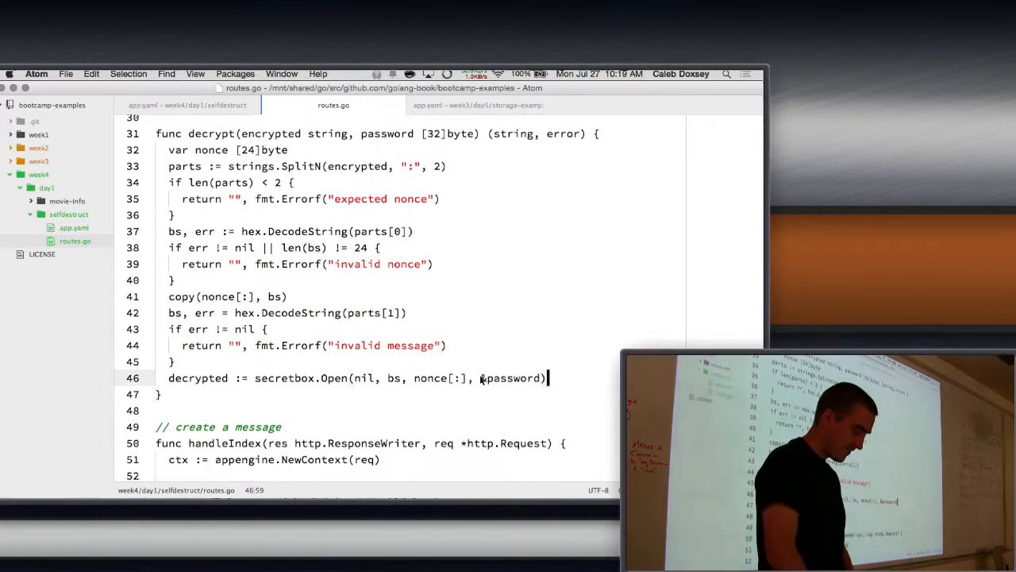
{"action": "scroll", "coordinate": [479, 381], "scroll_direction": "up", "scroll_amount": 2}
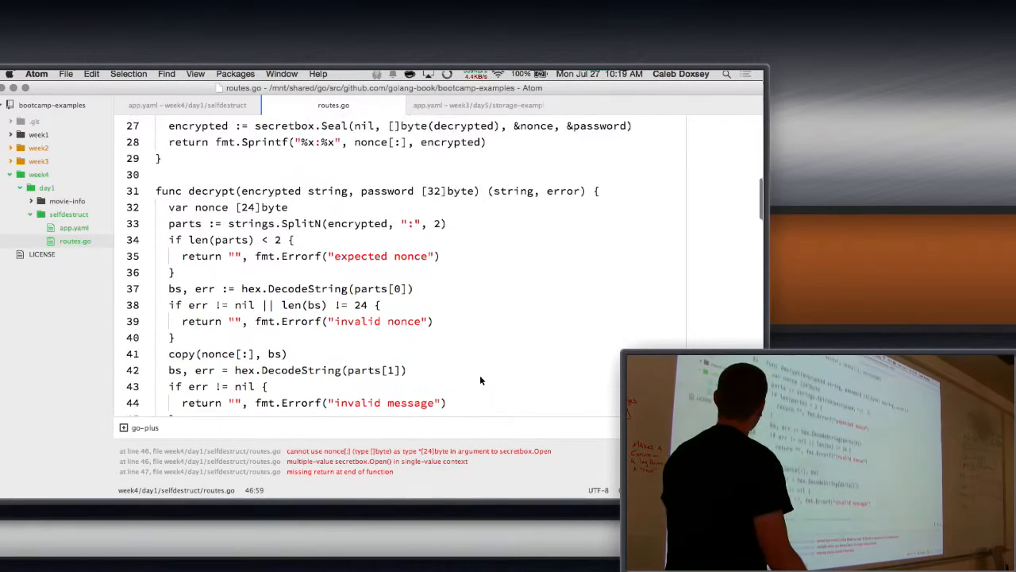
{"action": "scroll", "coordinate": [480, 381], "scroll_direction": "up", "scroll_amount": 4}
{"action": "scroll", "coordinate": [470, 342], "scroll_direction": "down", "scroll_amount": 5}
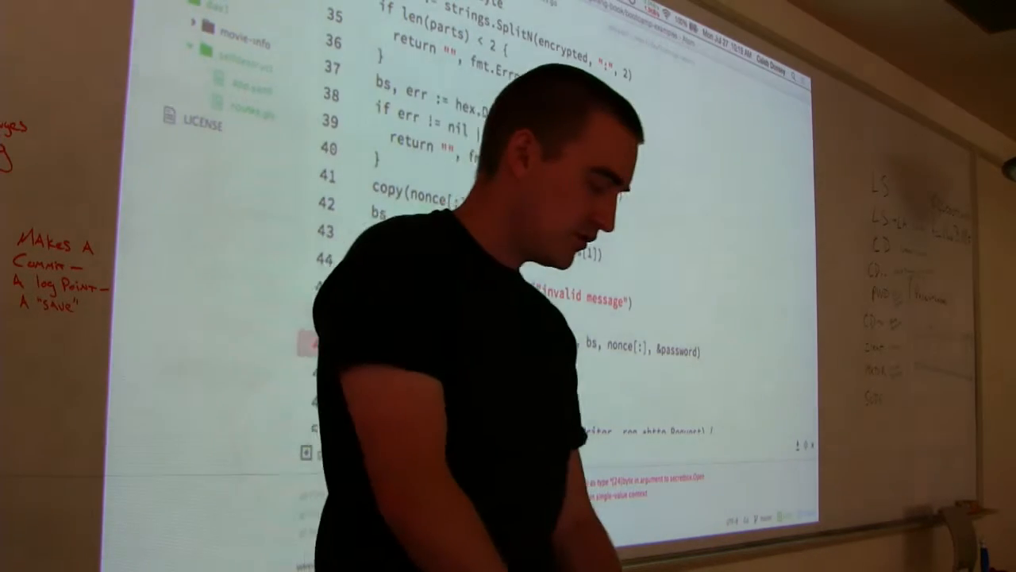
{"action": "key", "text": "super+Tab"}
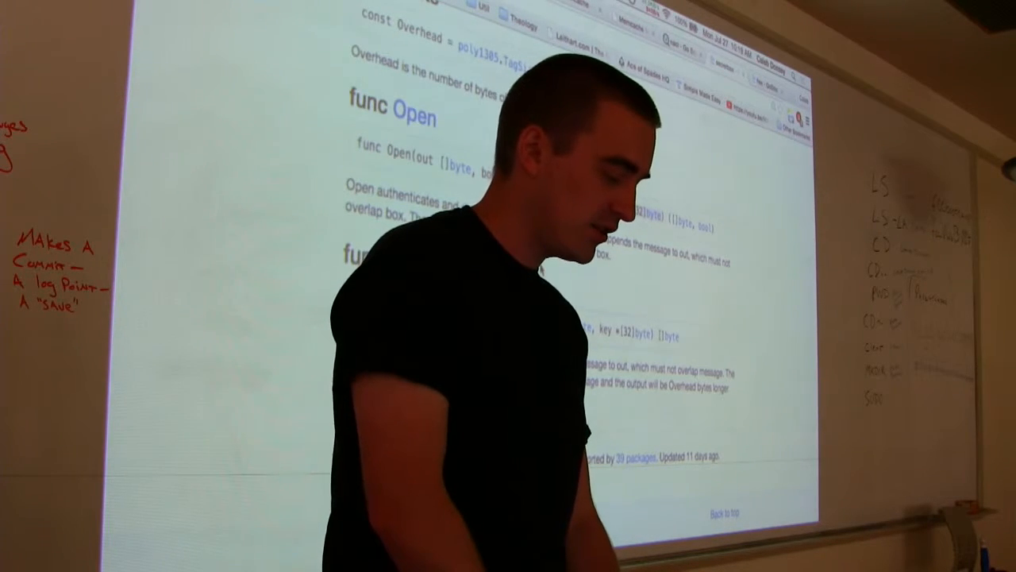
{"action": "key", "text": "super+Tab"}
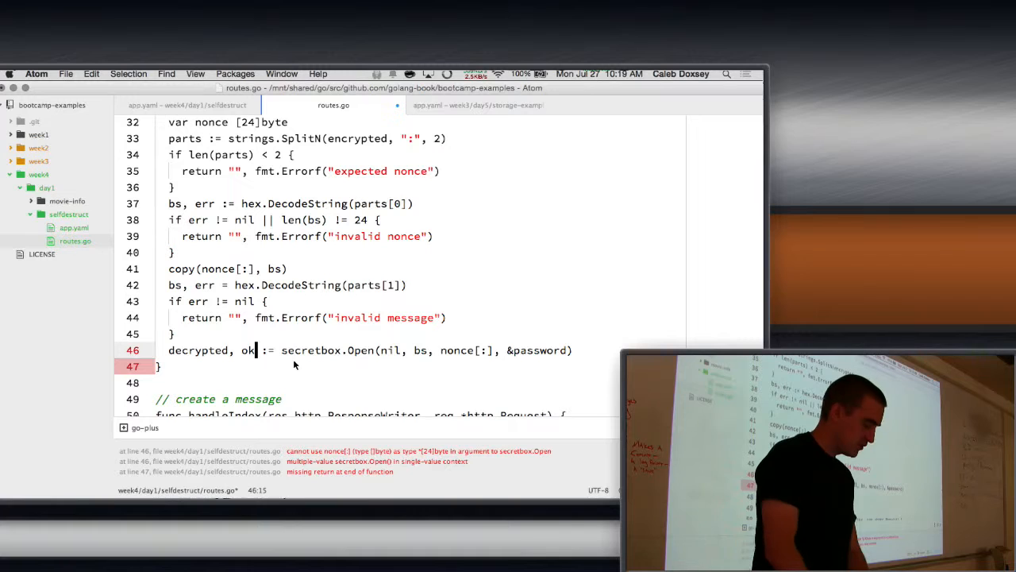
{"action": "key", "text": "Return"}
{"action": "type", "text": "if !ok"}
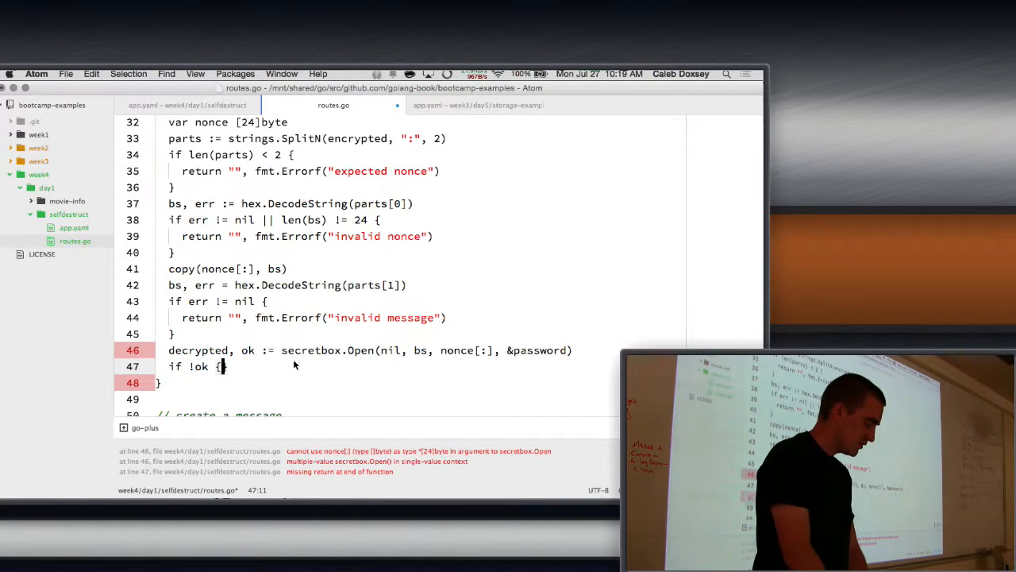
{"action": "type", "text": " {"}
{"action": "key", "text": "Return"}
{"action": "type", "text": "return \"\", fmt.Er"}
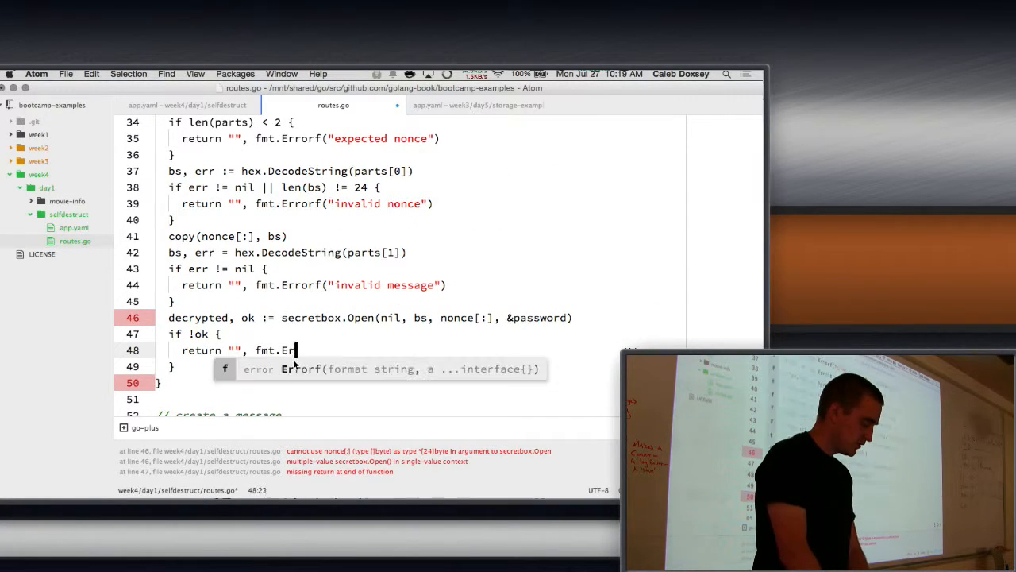
{"action": "type", "text": "rorf(\"inv"}
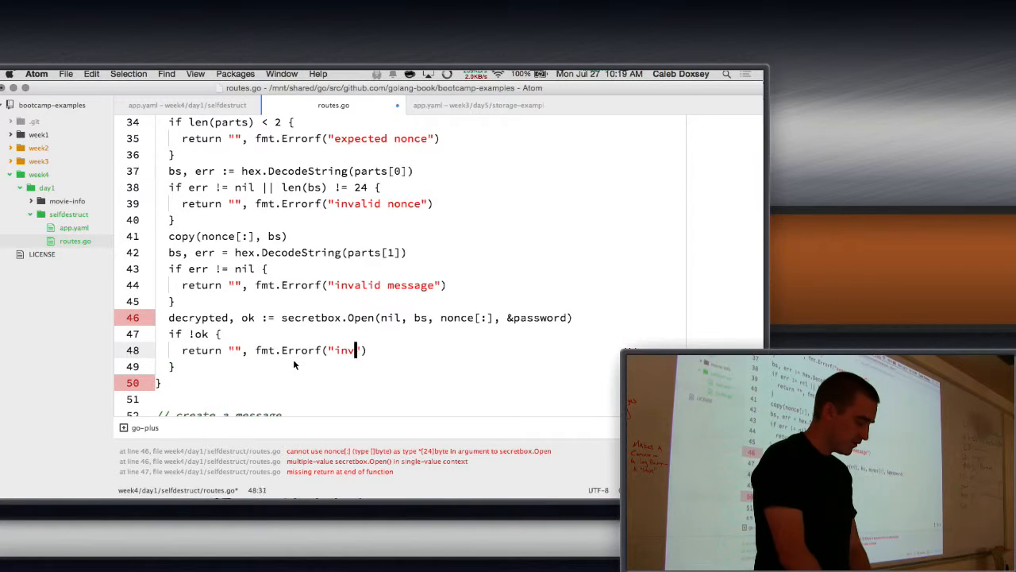
{"action": "type", "text": "alid message\")"}
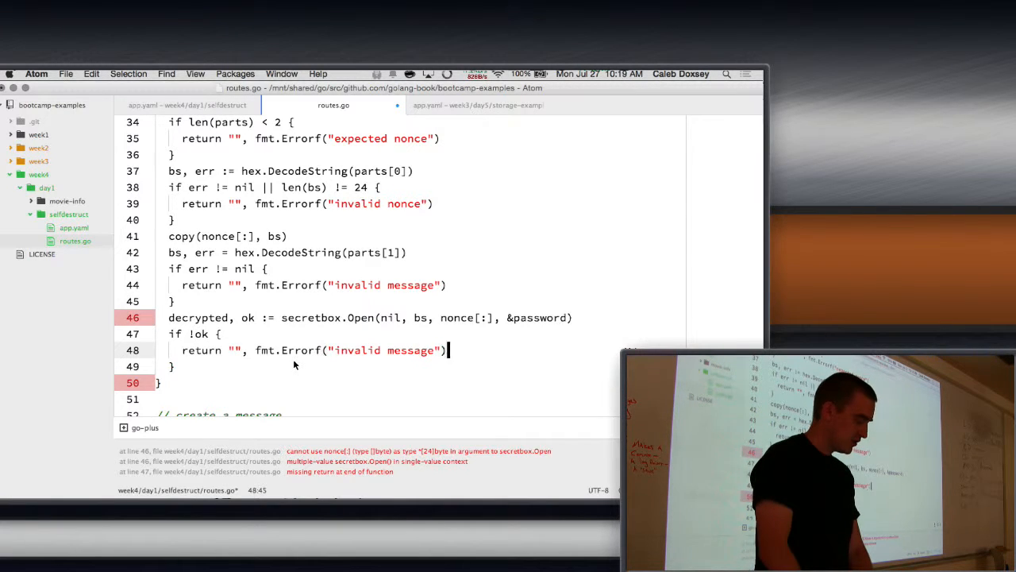
{"action": "key", "text": "Down"}
{"action": "key", "text": "Return"}
{"action": "type", "text": "return string(dec"}
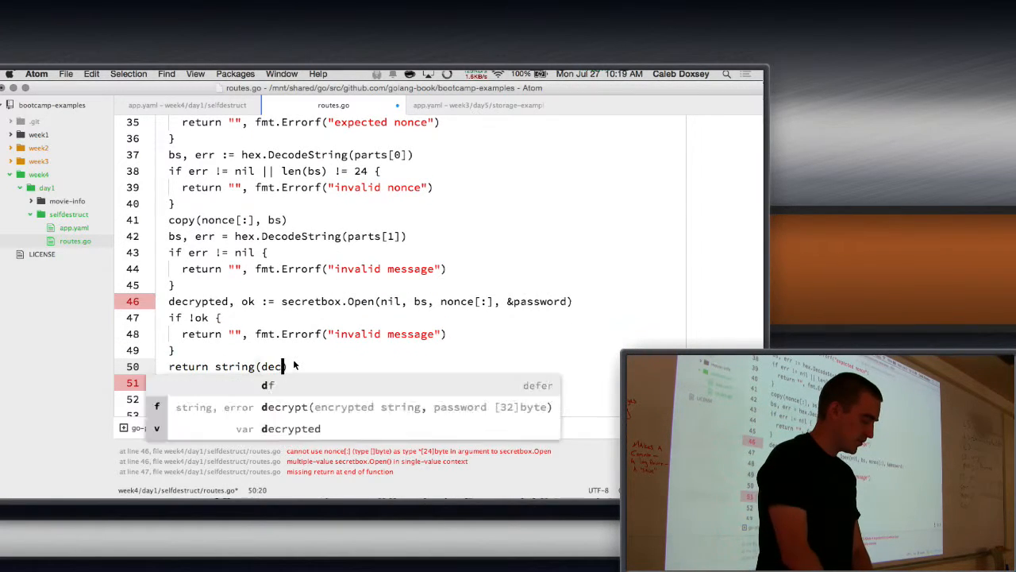
{"action": "type", "text": "rypted)"}
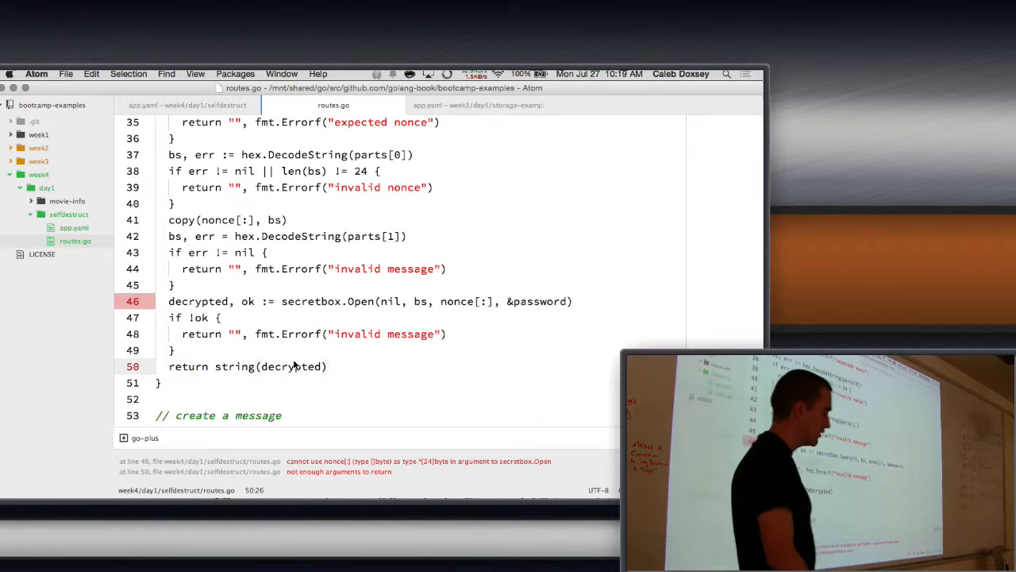
{"action": "scroll", "coordinate": [294, 364], "scroll_direction": "down", "scroll_amount": 1}
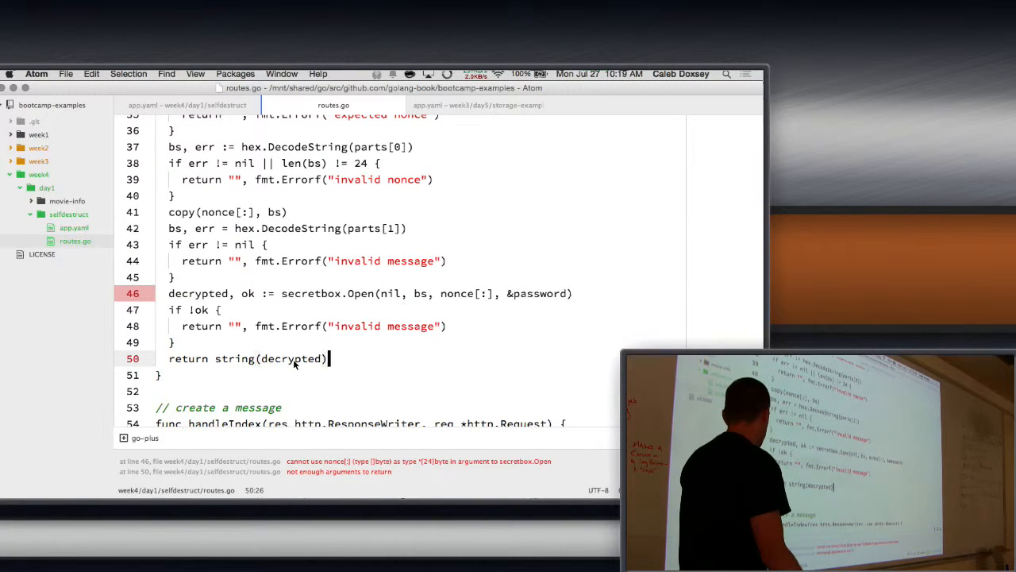
{"action": "scroll", "coordinate": [294, 363], "scroll_direction": "right", "scroll_amount": 1}
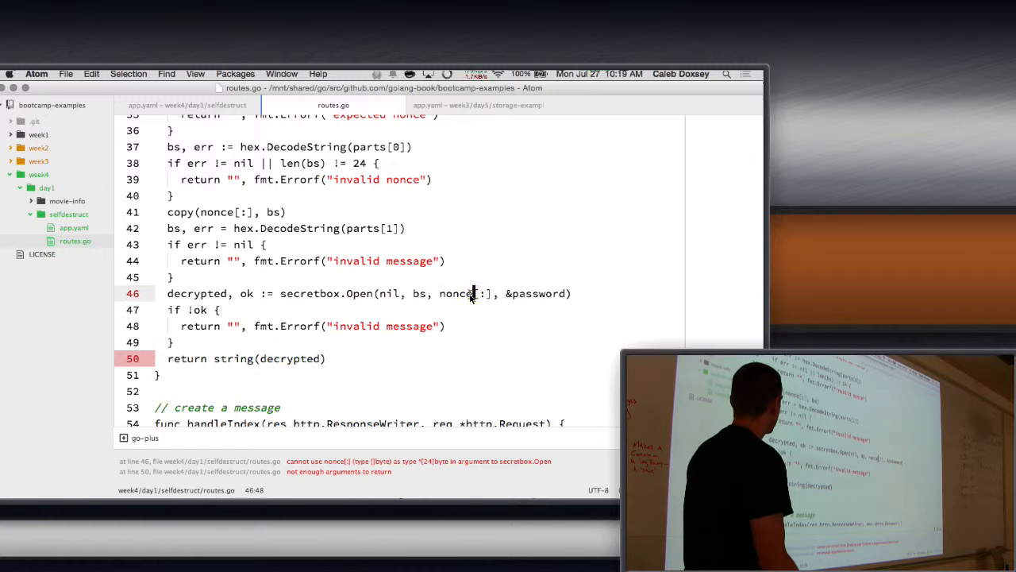
Step: Change nonce[:] to &nonce in Open and return string(decrypted), nil; begin generatePassword below
{"action": "key", "text": "shift+Right"}
{"action": "key", "text": "shift+Right"}
{"action": "key", "text": "shift+Right"}
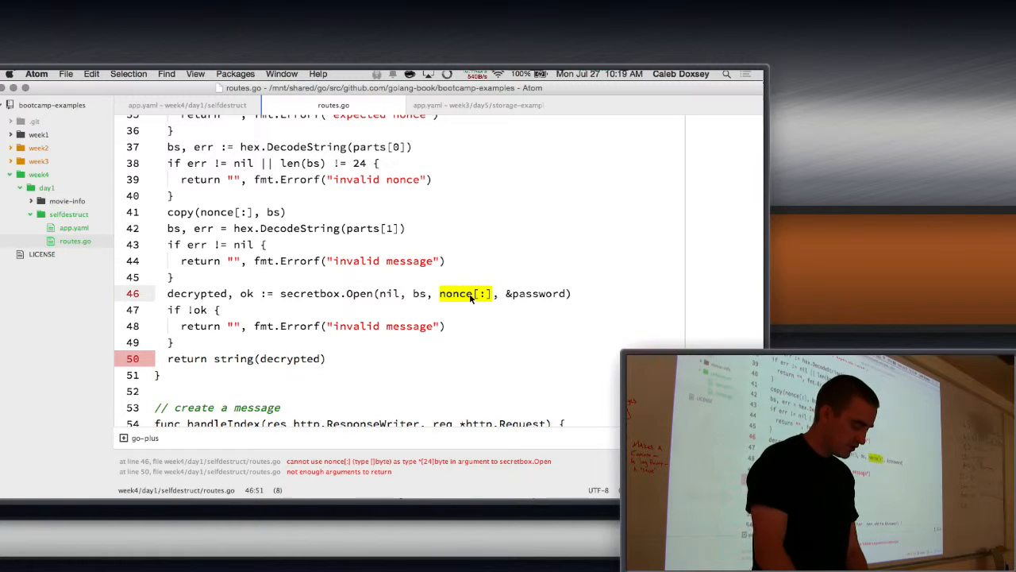
{"action": "type", "text": "&nocne"}
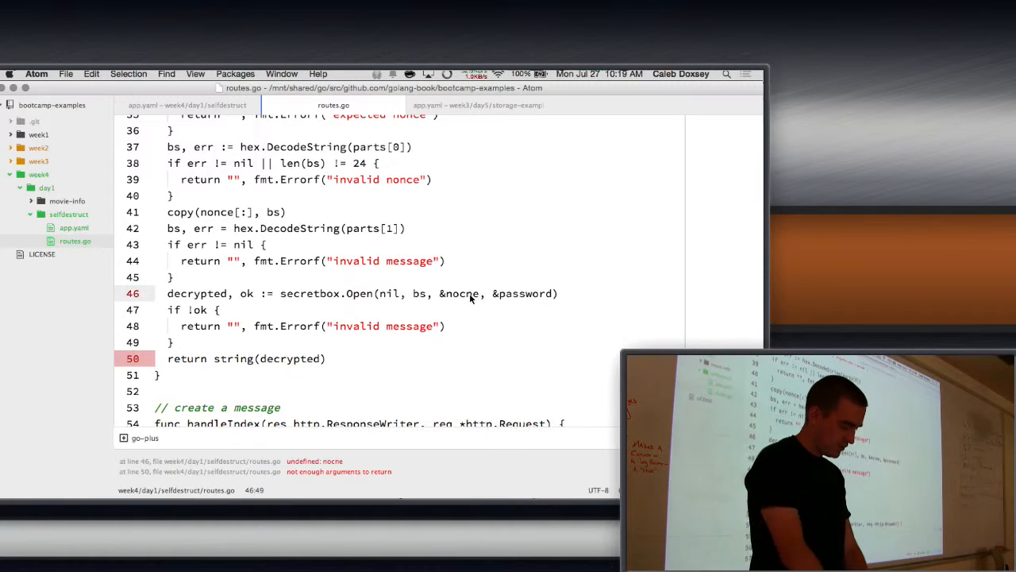
{"action": "key", "text": "BackSpace"}
{"action": "key", "text": "BackSpace"}
{"action": "key", "text": "BackSpace"}
{"action": "type", "text": "nce"}
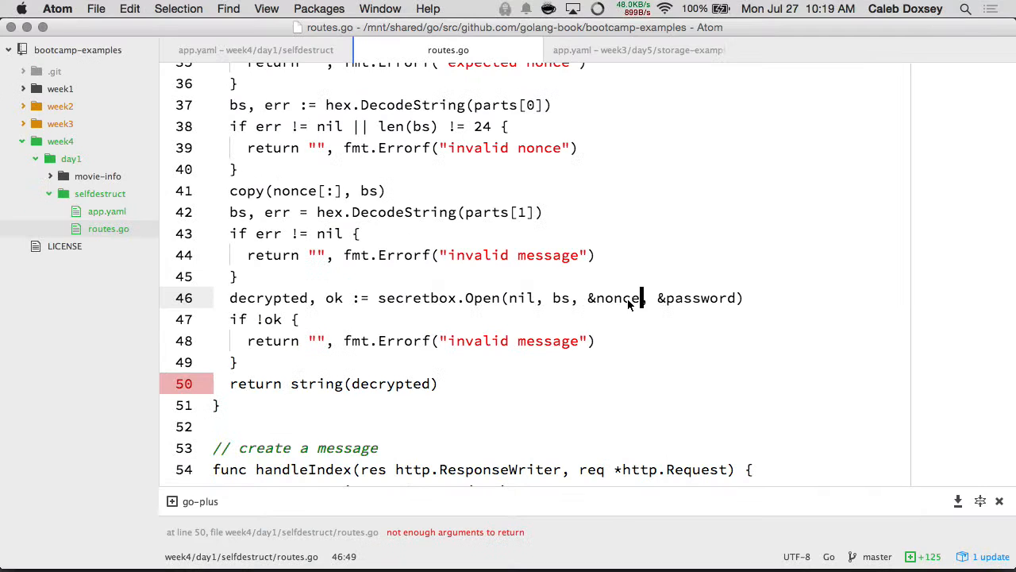
{"action": "left_click", "coordinate": [471, 369]}
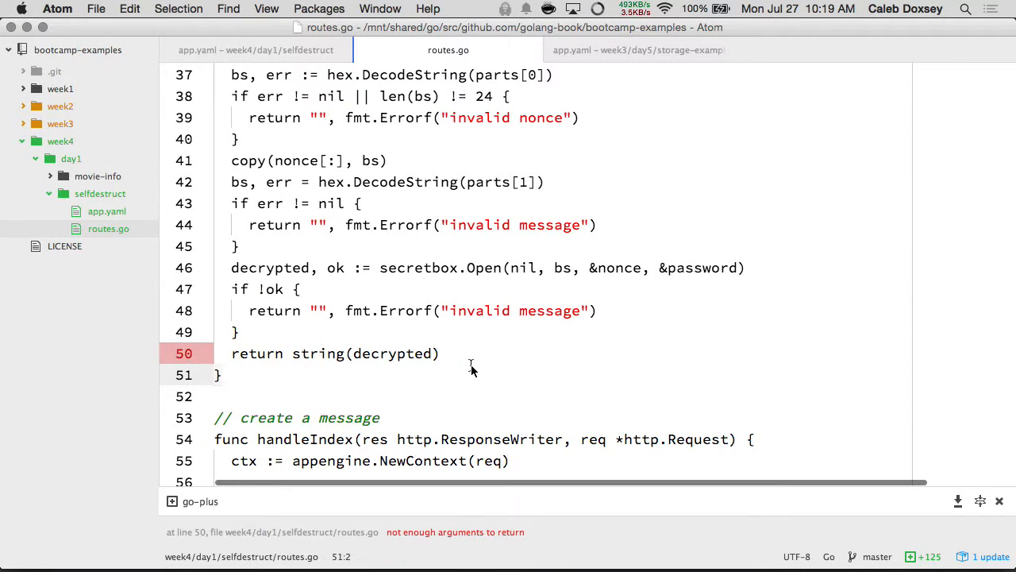
{"action": "key", "text": "Up"}
{"action": "key", "text": "End"}
{"action": "type", "text": ", nil"}
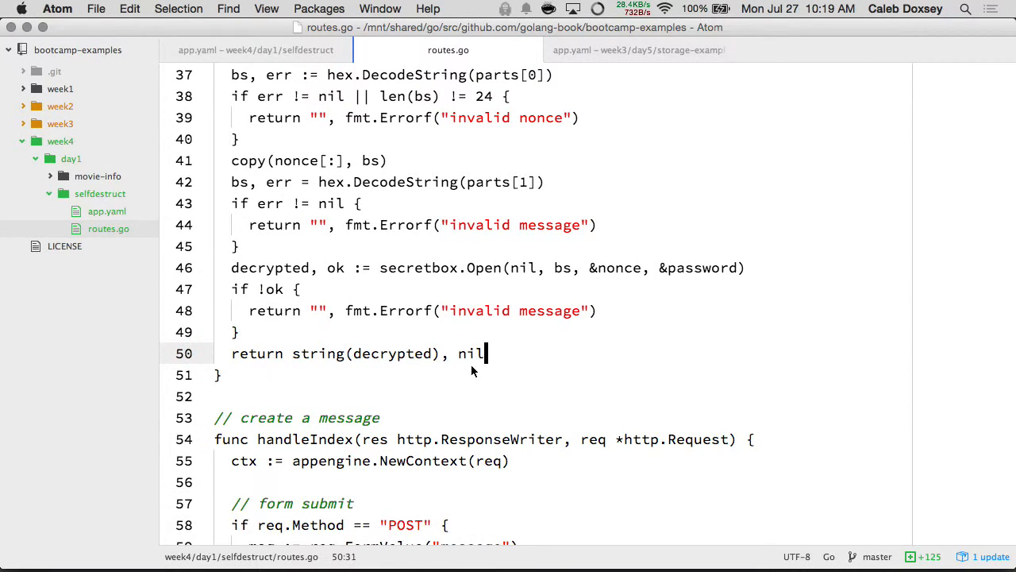
{"action": "scroll", "coordinate": [471, 369], "scroll_direction": "up", "scroll_amount": 1}
{"action": "scroll", "coordinate": [470, 370], "scroll_direction": "up", "scroll_amount": 3}
{"action": "scroll", "coordinate": [471, 369], "scroll_direction": "up", "scroll_amount": 3}
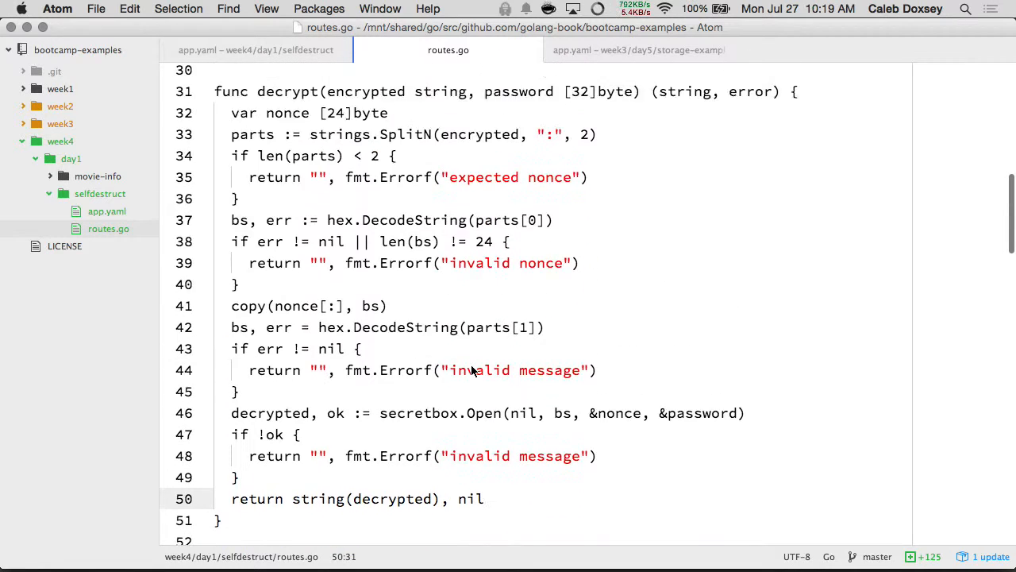
{"action": "scroll", "coordinate": [470, 369], "scroll_direction": "up", "scroll_amount": 5}
{"action": "scroll", "coordinate": [470, 369], "scroll_direction": "up", "scroll_amount": 2}
{"action": "scroll", "coordinate": [457, 353], "scroll_direction": "up", "scroll_amount": 1}
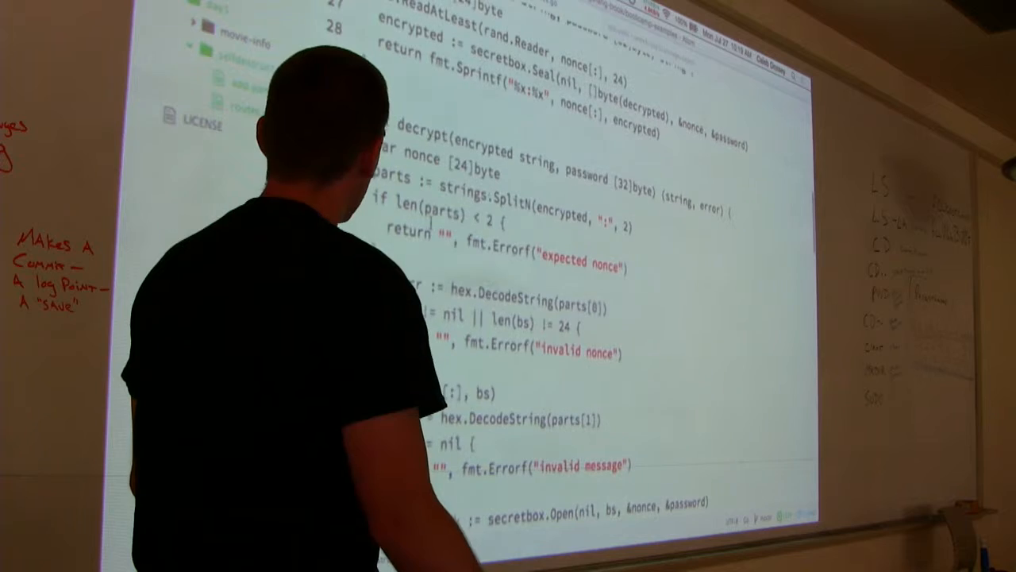
{"action": "double_click", "coordinate": [585, 176]}
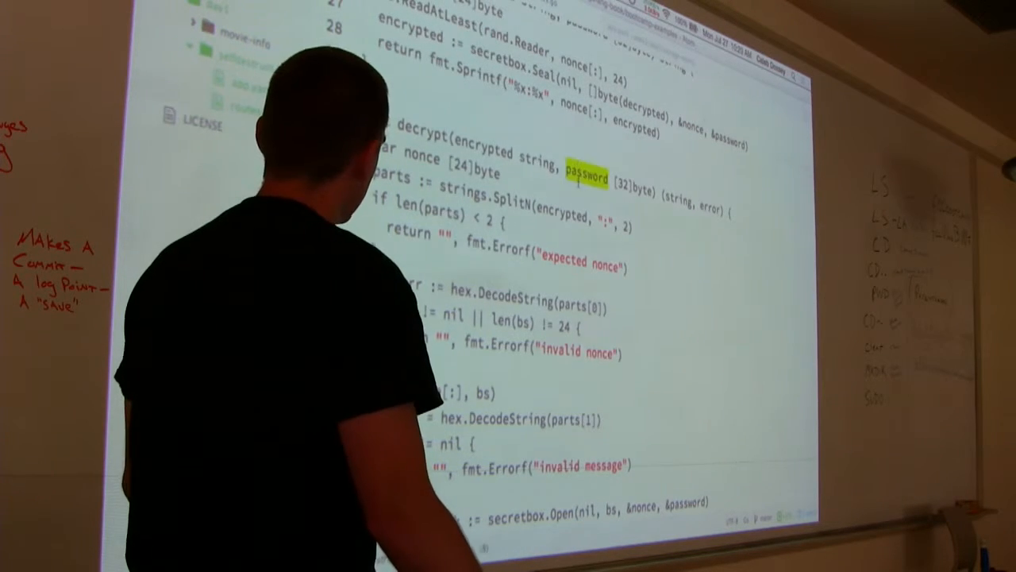
{"action": "scroll", "coordinate": [511, 367], "scroll_direction": "down", "scroll_amount": 3}
{"action": "scroll", "coordinate": [511, 367], "scroll_direction": "down", "scroll_amount": 3}
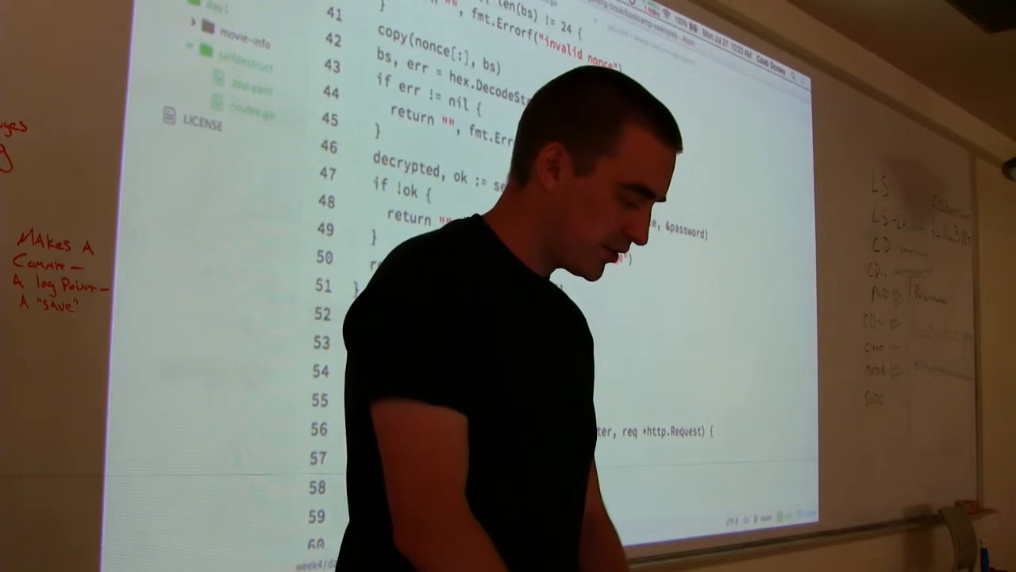
{"action": "type", "text": "generateP"}
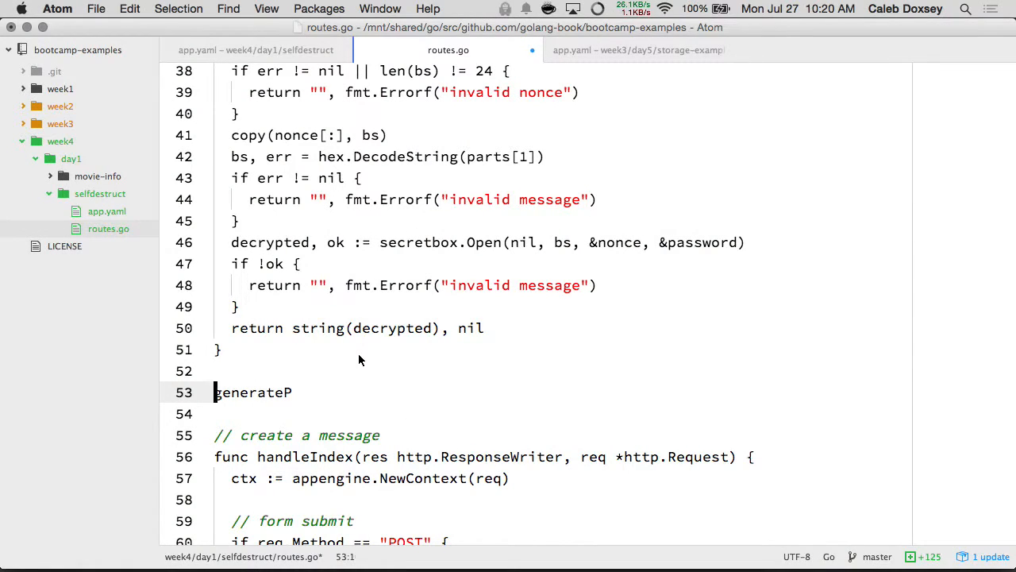
{"action": "type", "text": "func "}
{"action": "type", "text": "asswor"}
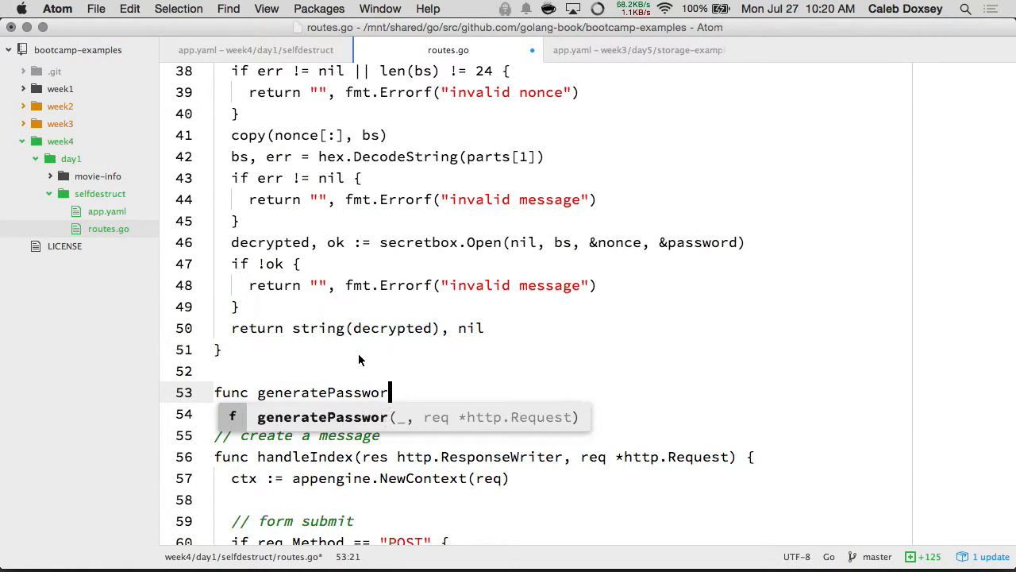
{"action": "type", "text": "d() [32by"}
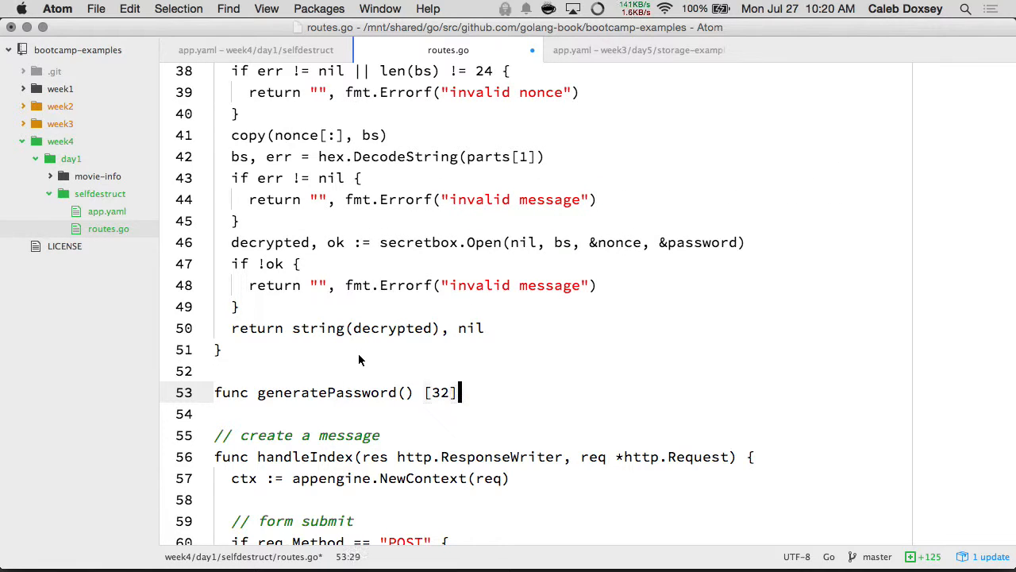
{"action": "type", "text": " {"}
Step: Write generatePassword returning a [32]byte filled via io.ReadAtLeast(rand.Reader, password[:], 32) and save
{"action": "key", "text": "Return"}
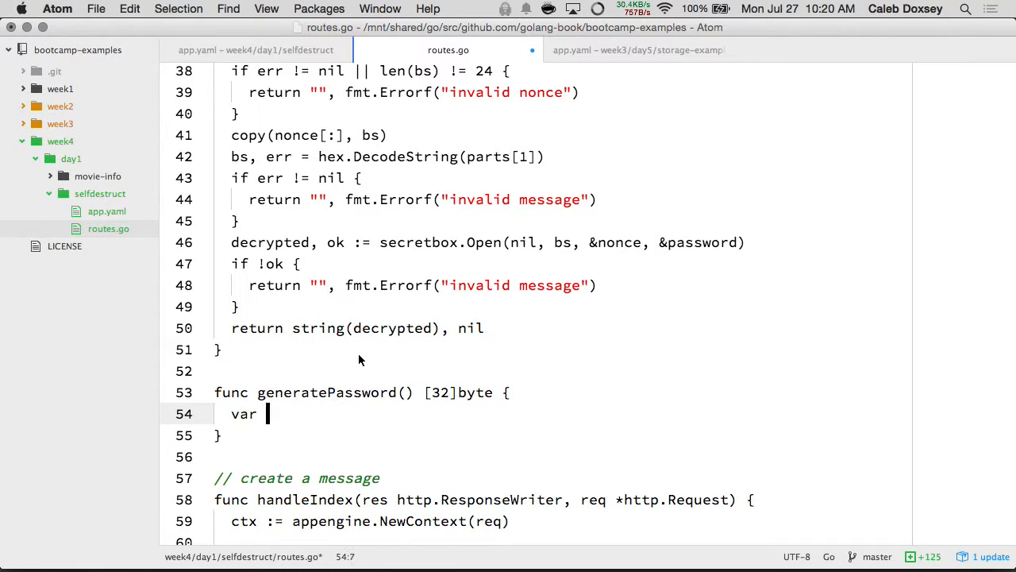
{"action": "type", "text": "password [32]byte"}
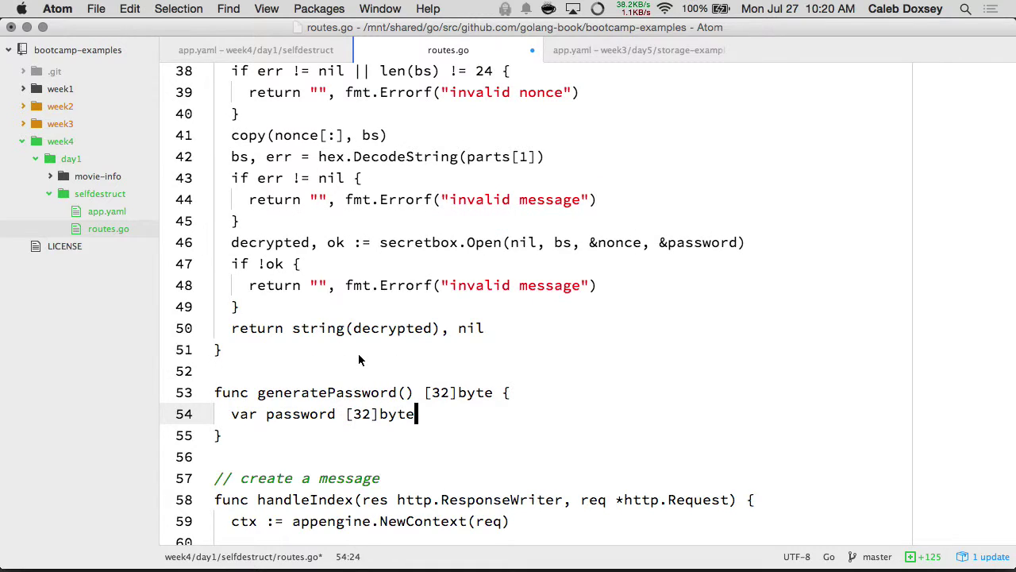
{"action": "key", "text": "Return"}
{"action": "type", "text": "io"}
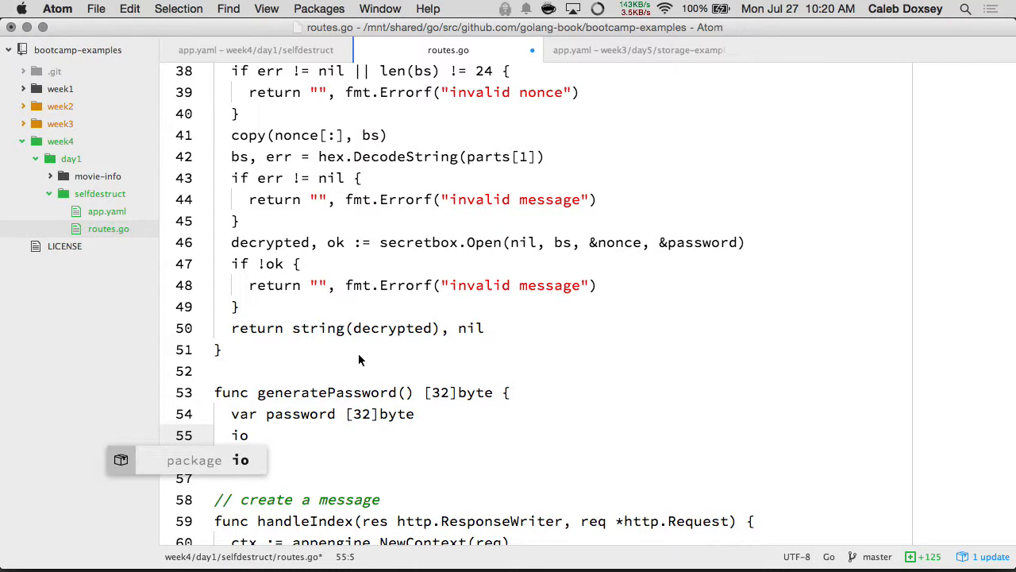
{"action": "type", "text": ".Read"}
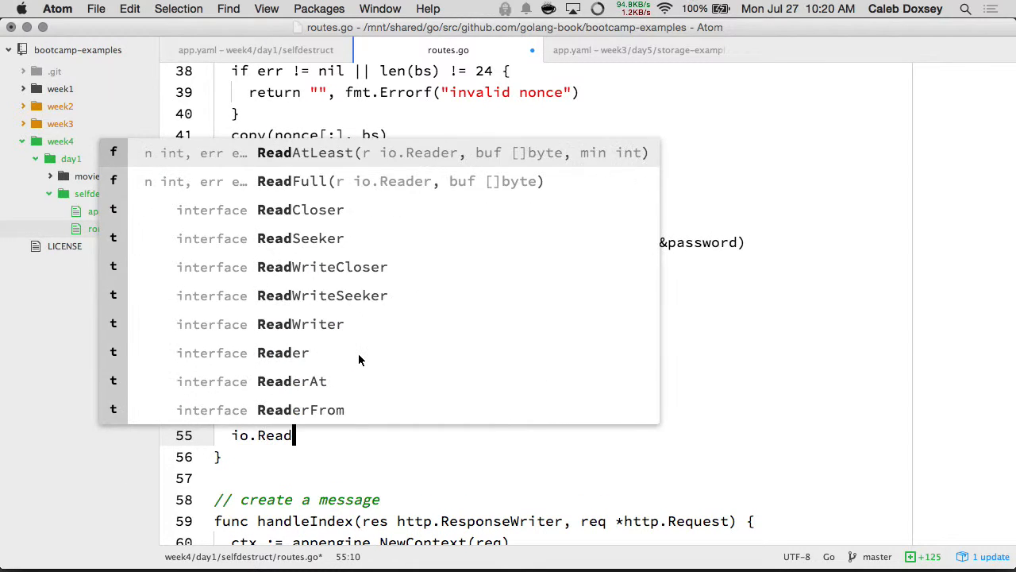
{"action": "type", "text": "AtLeast"}
{"action": "type", "text": "(r"}
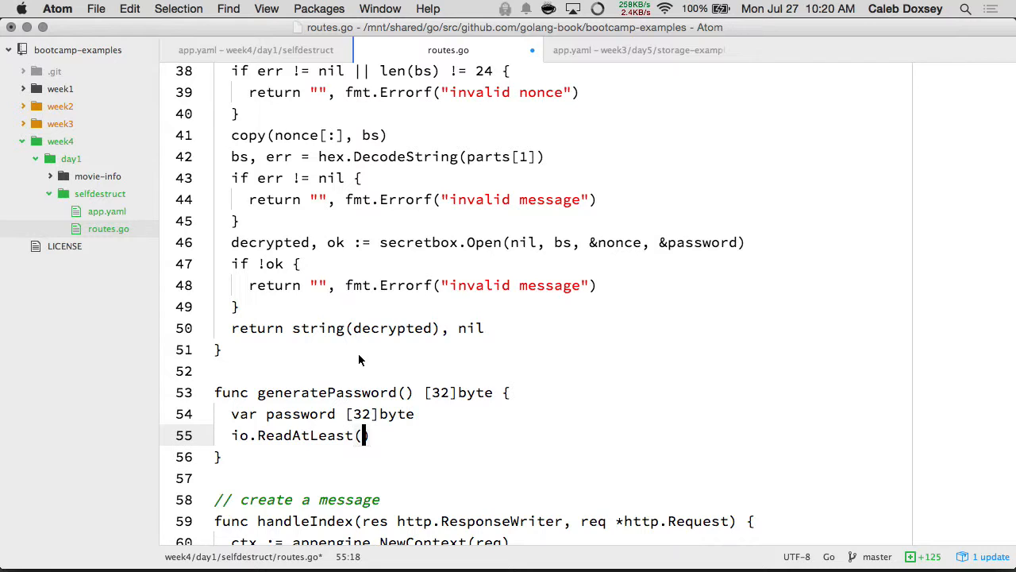
{"action": "type", "text": "and.Reade"}
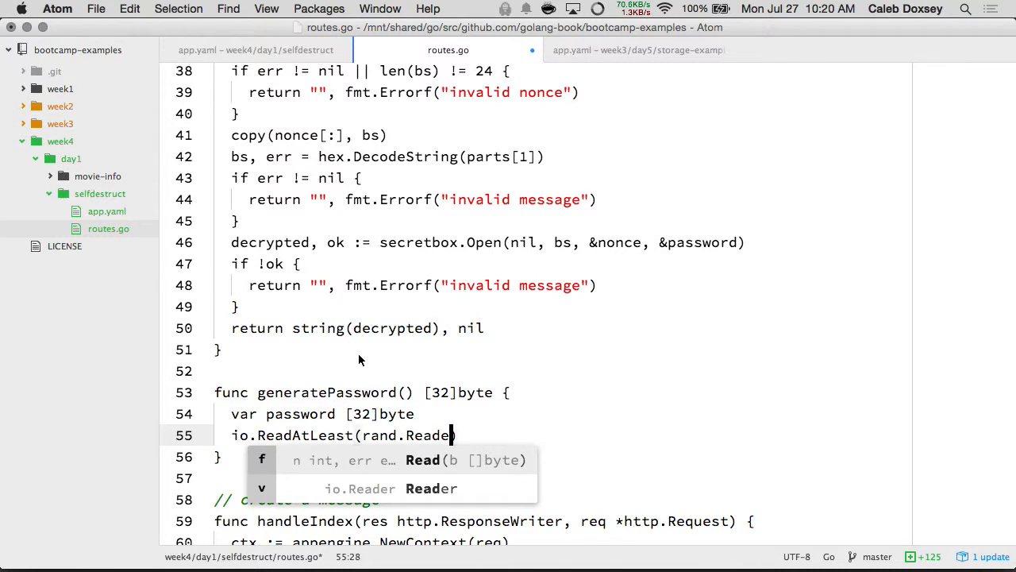
{"action": "type", "text": "r, "}
{"action": "type", "text": "password"}
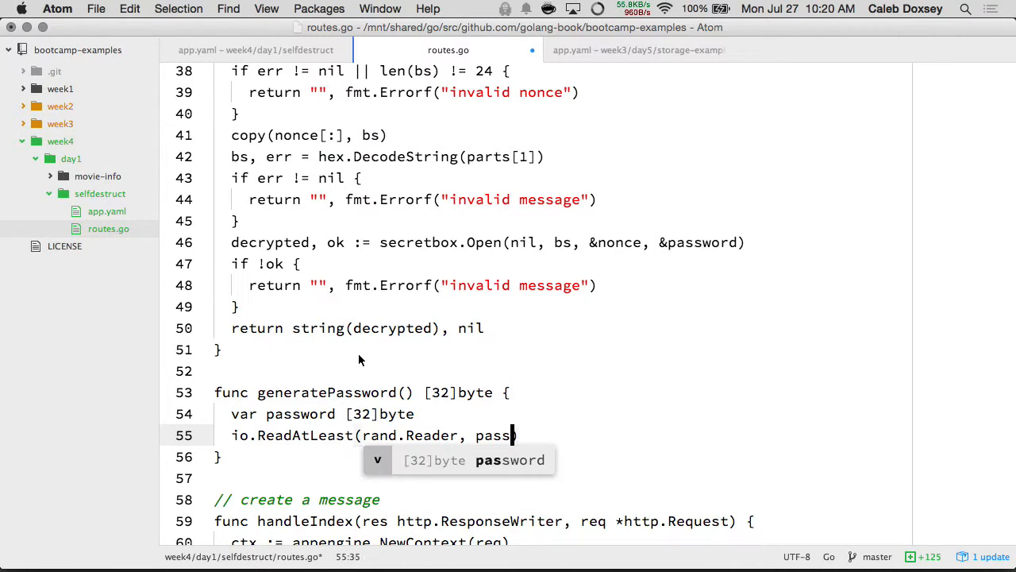
{"action": "type", "text": "[:], 32"}
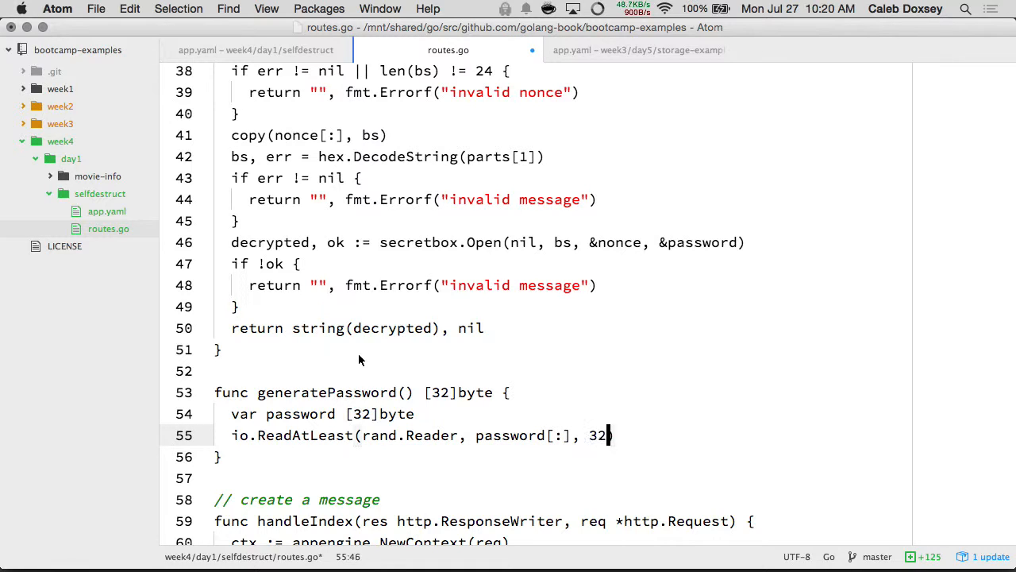
{"action": "type", "text": ")"}
{"action": "key", "text": "Return"}
{"action": "type", "text": "return passw"}
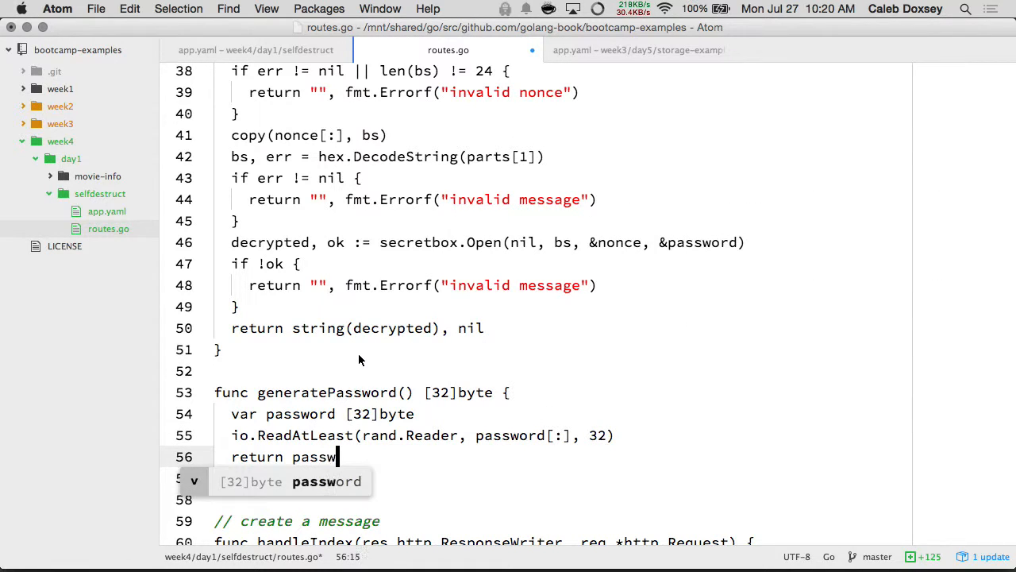
{"action": "type", "text": "ord"}
{"action": "key", "text": "super+s"}
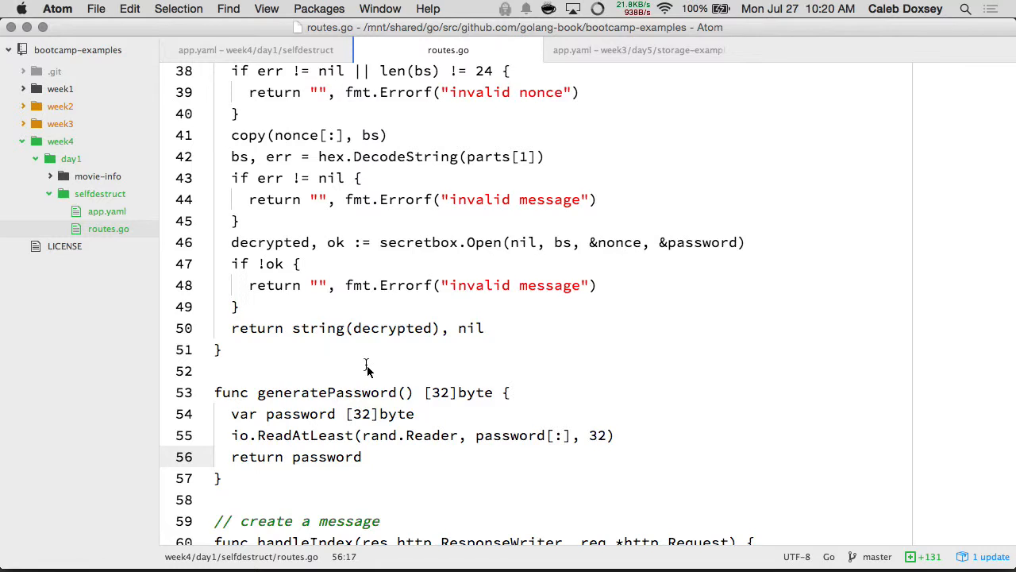
{"action": "scroll", "coordinate": [367, 367], "scroll_direction": "down", "scroll_amount": 2}
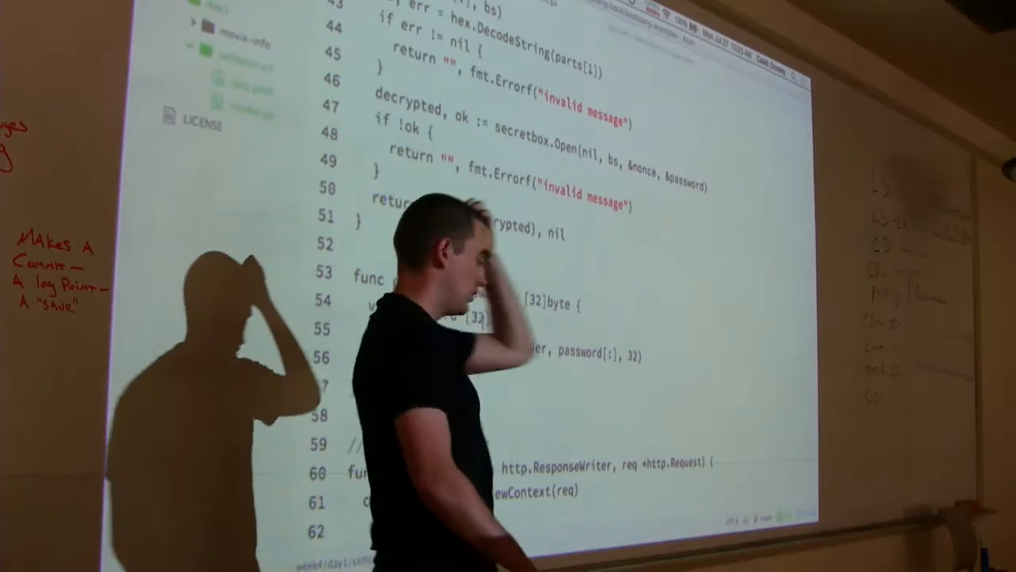
{"action": "scroll", "coordinate": [555, 278], "scroll_direction": "up", "scroll_amount": 5}
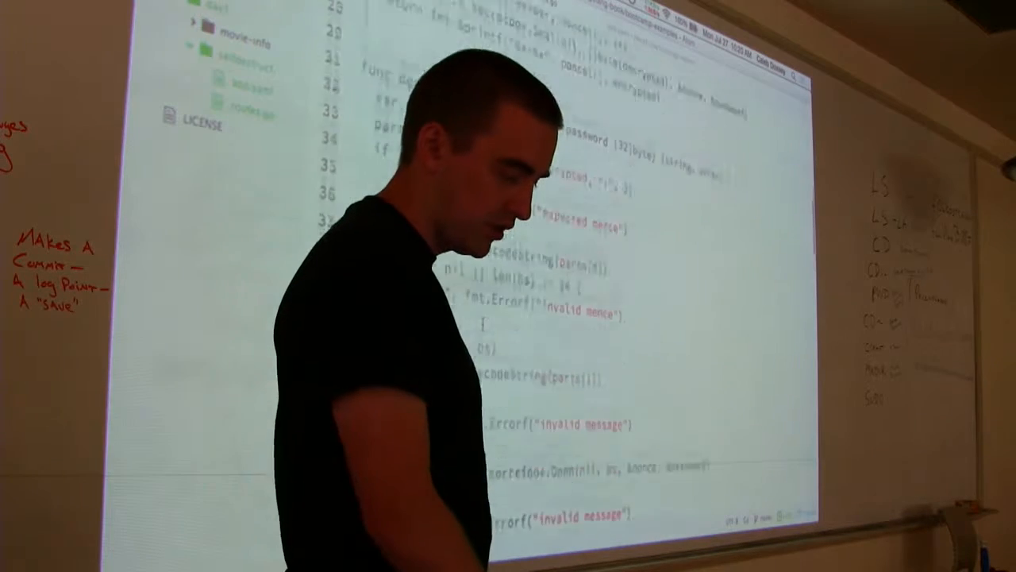
{"action": "scroll", "coordinate": [556, 278], "scroll_direction": "up", "scroll_amount": 2}
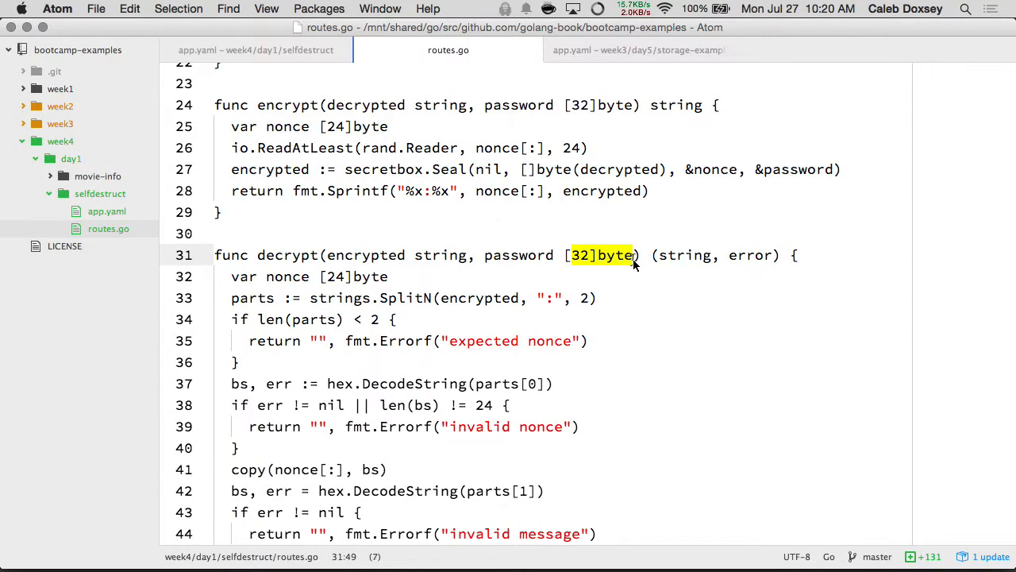
{"action": "scroll", "coordinate": [596, 246], "scroll_direction": "down", "scroll_amount": 2}
{"action": "scroll", "coordinate": [596, 247], "scroll_direction": "down", "scroll_amount": 2}
{"action": "scroll", "coordinate": [596, 246], "scroll_direction": "down", "scroll_amount": 4}
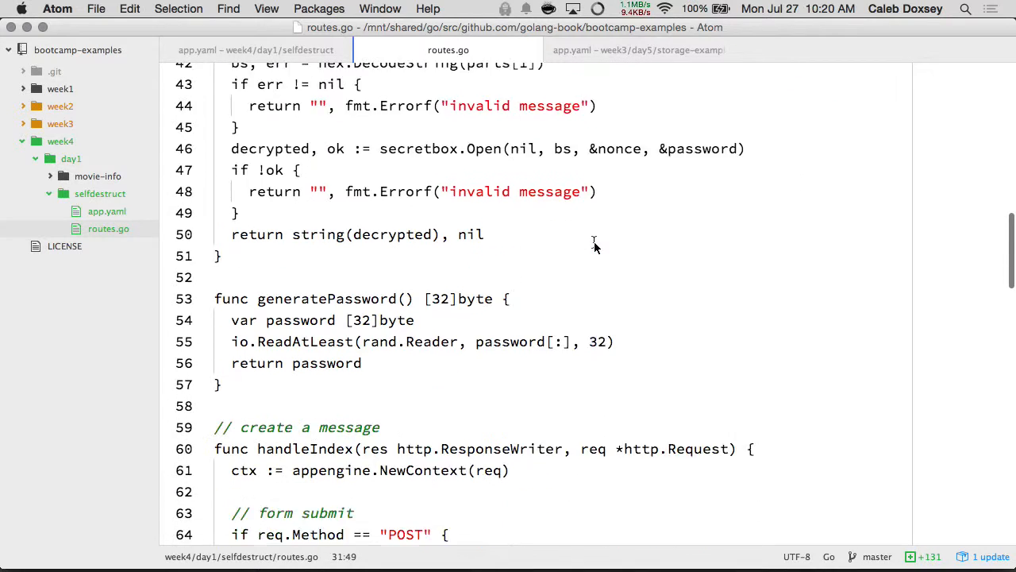
{"action": "scroll", "coordinate": [596, 247], "scroll_direction": "down", "scroll_amount": 3}
{"action": "scroll", "coordinate": [556, 286], "scroll_direction": "down", "scroll_amount": 2}
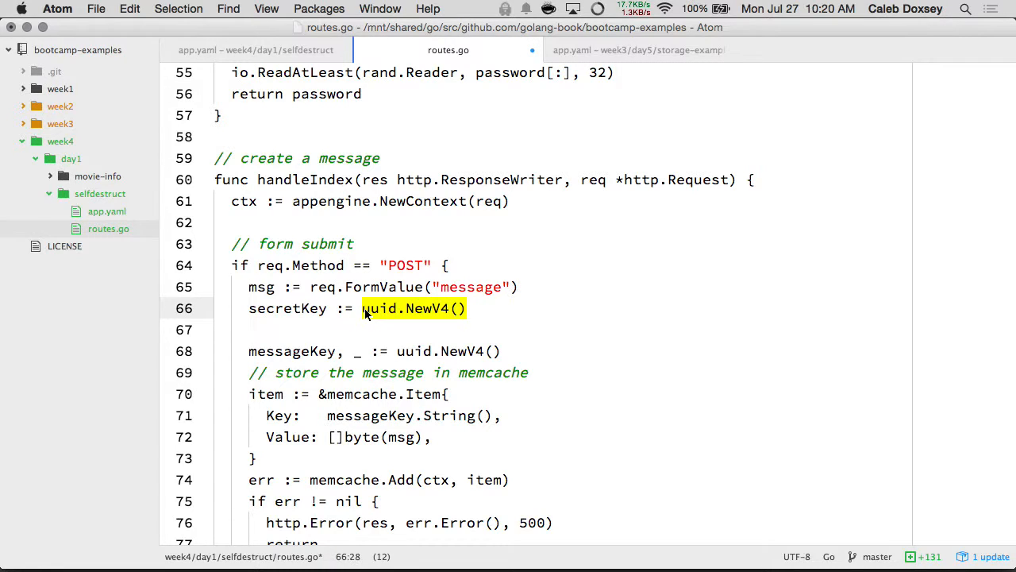
{"action": "type", "text": "gene"}
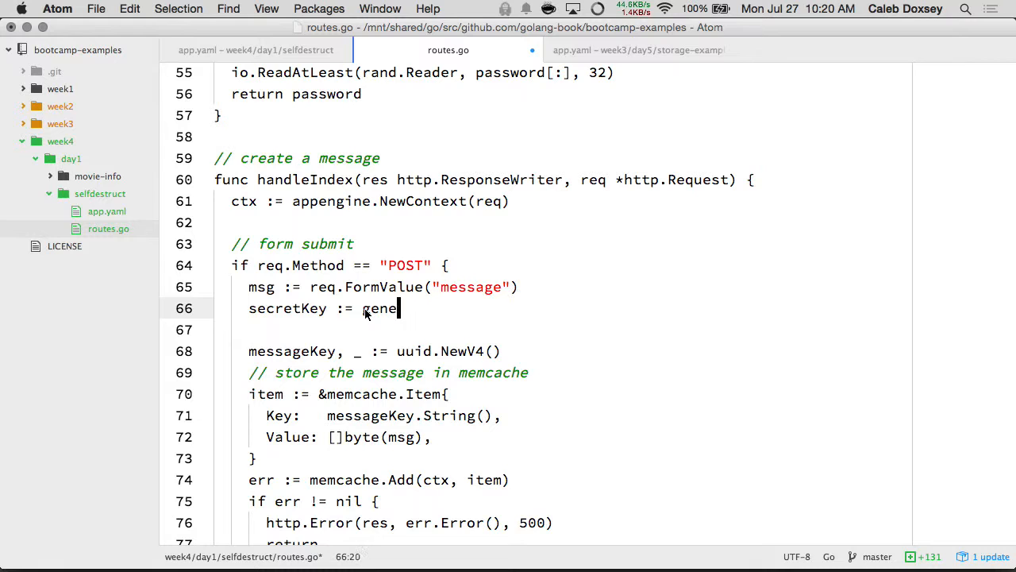
{"action": "type", "text": "reateratePassword"}
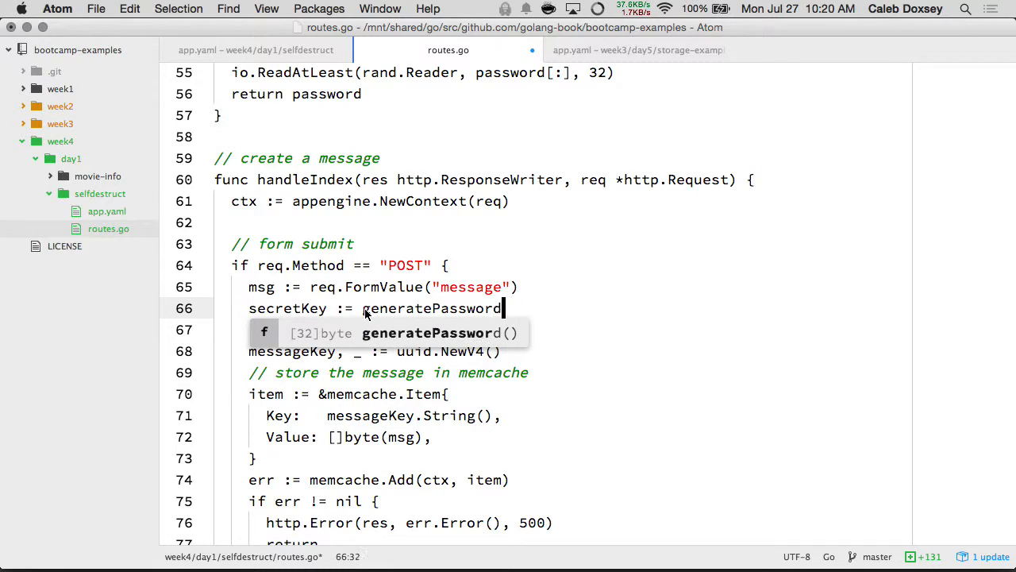
Step: Set secretKey := generatePassword() and start an encryptedMessage := line, then switch to the browser
{"action": "key", "text": "Return"}
{"action": "scroll", "coordinate": [365, 308], "scroll_direction": "down", "scroll_amount": 2}
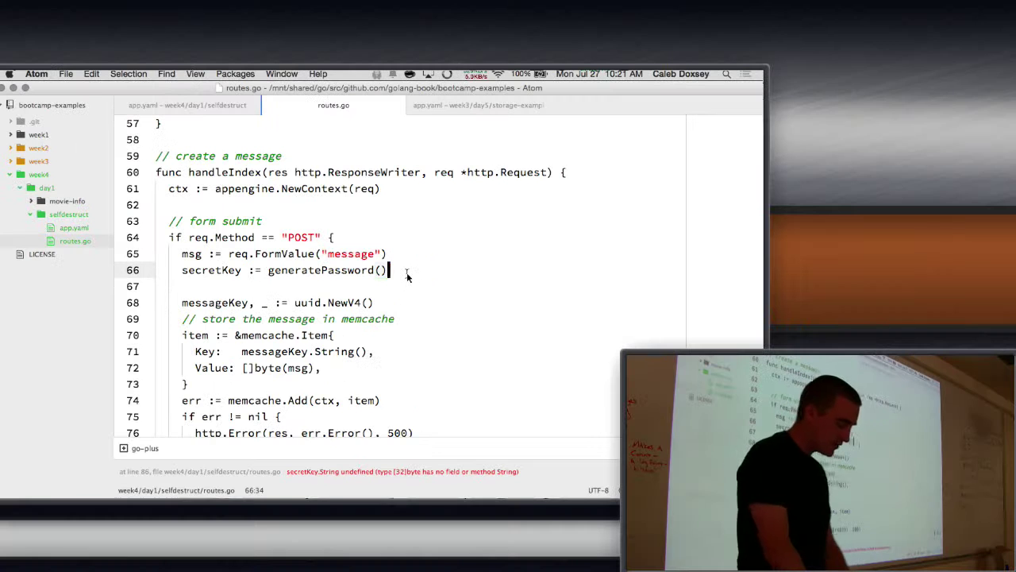
{"action": "key", "text": "Return"}
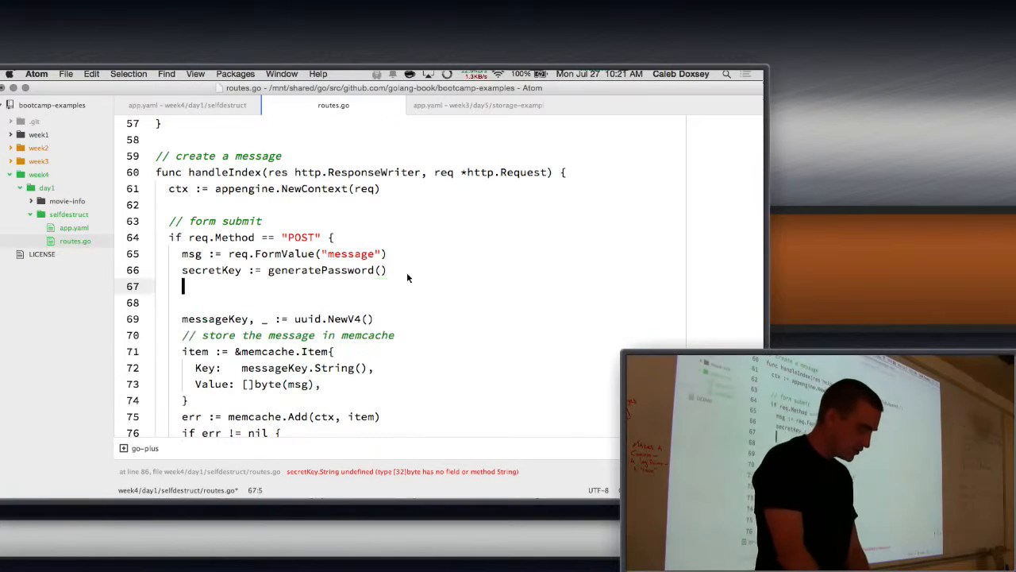
{"action": "type", "text": "encrytpedMessag"}
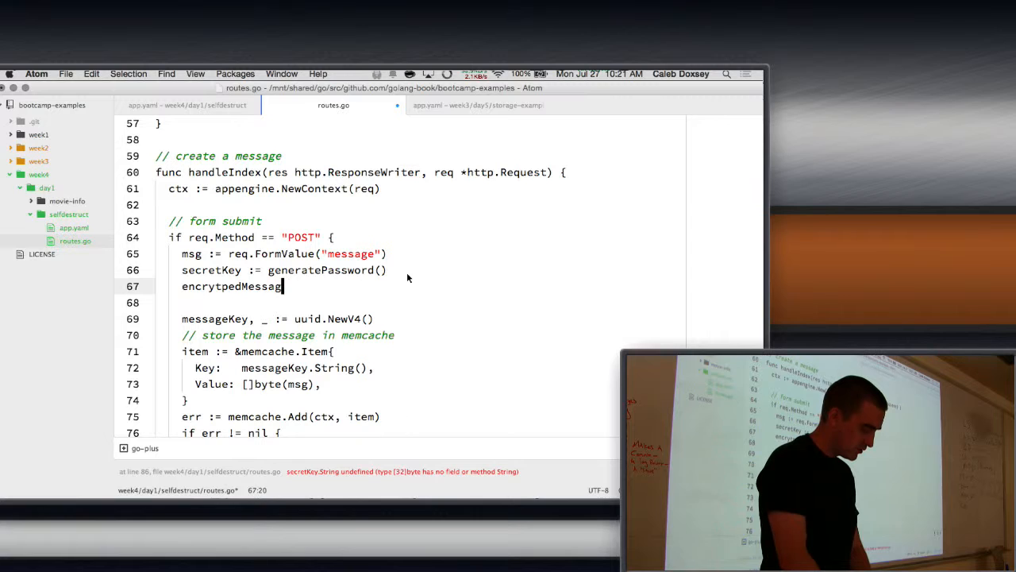
{"action": "key", "text": "BackSpace"}
{"action": "key", "text": "BackSpace"}
{"action": "key", "text": "BackSpace"}
{"action": "key", "text": "BackSpace"}
{"action": "key", "text": "BackSpace"}
{"action": "key", "text": "BackSpace"}
{"action": "key", "text": "BackSpace"}
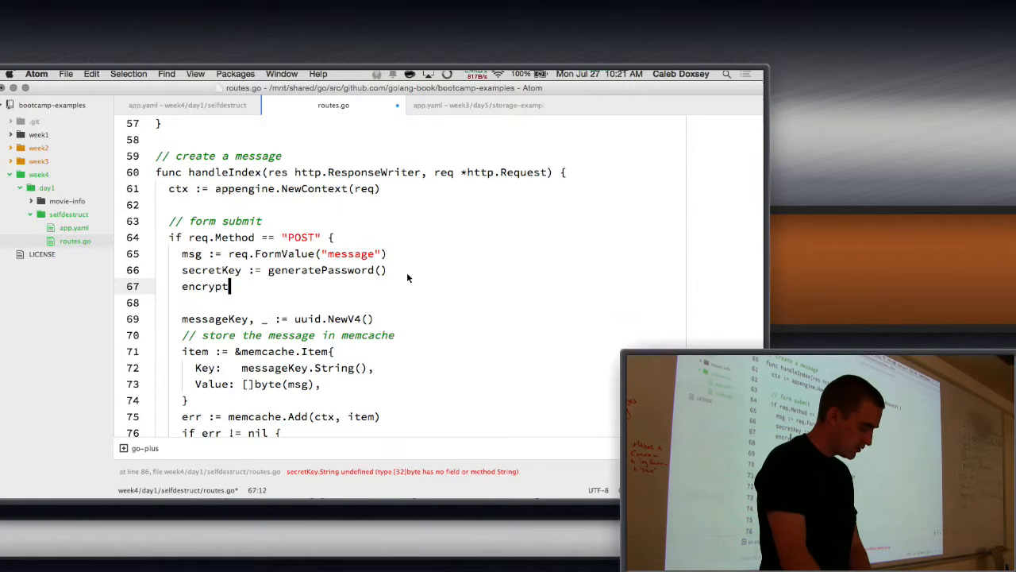
{"action": "type", "text": "edMessage :="}
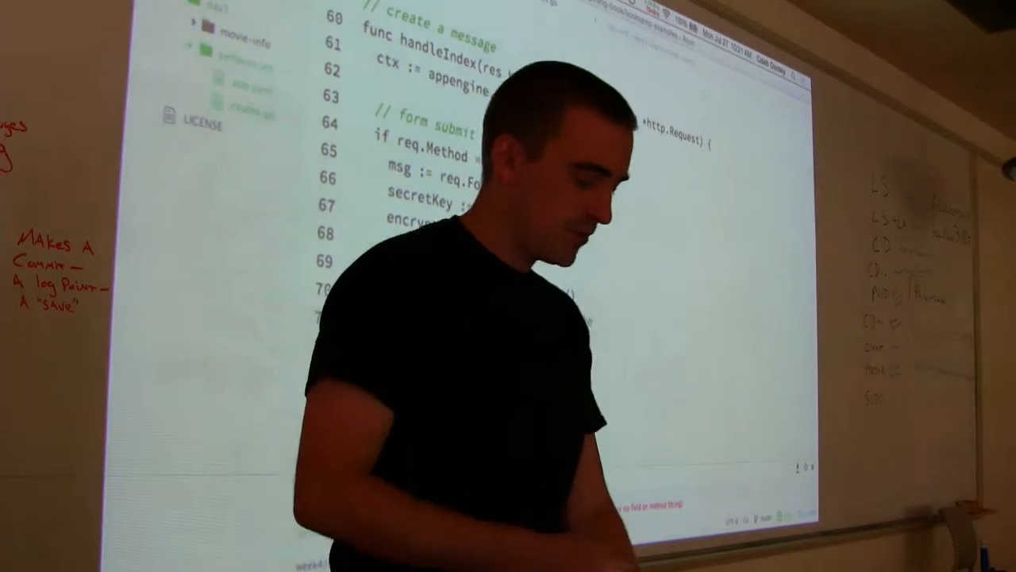
{"action": "key", "text": "super+Tab"}
Step: Search Google for 'uuid' and read the Wikipedia UUID article's Definition section
{"action": "key", "text": "ctrl+Tab"}
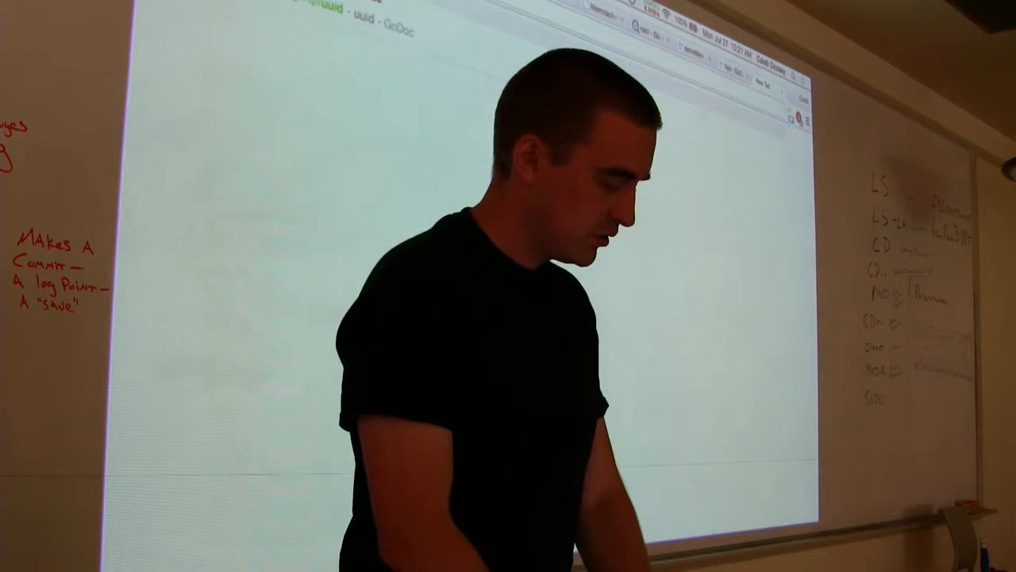
{"action": "type", "text": "uuid"}
{"action": "key", "text": "Return"}
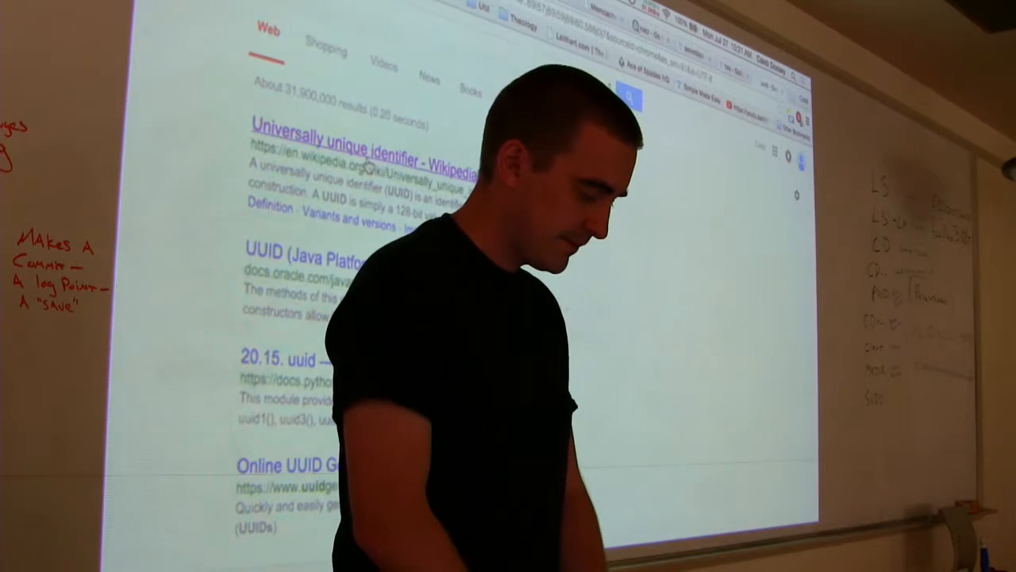
{"action": "left_click", "coordinate": [367, 163]}
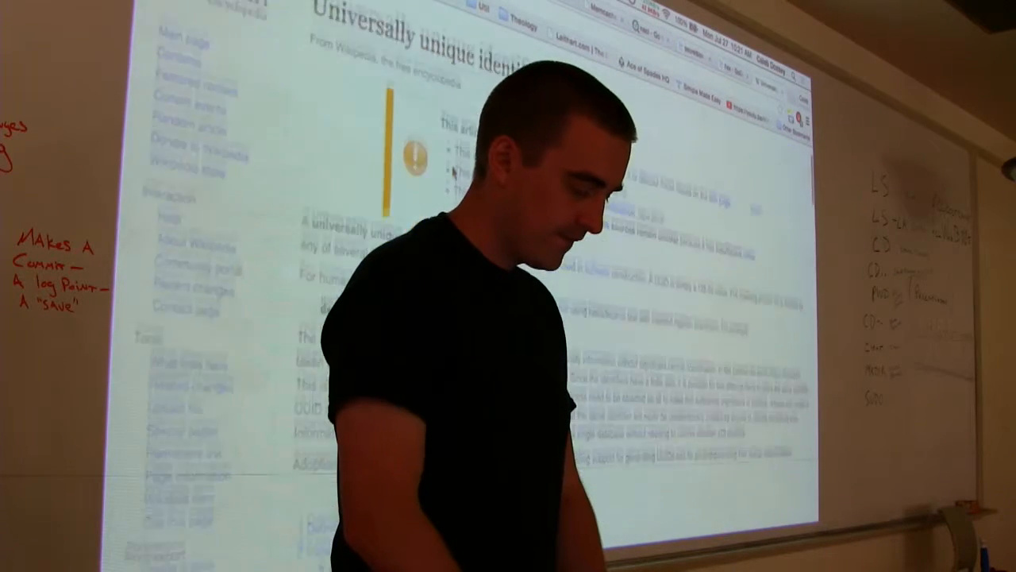
{"action": "scroll", "coordinate": [454, 171], "scroll_direction": "down", "scroll_amount": 3}
{"action": "scroll", "coordinate": [454, 171], "scroll_direction": "down", "scroll_amount": 3}
{"action": "scroll", "coordinate": [454, 171], "scroll_direction": "down", "scroll_amount": 1}
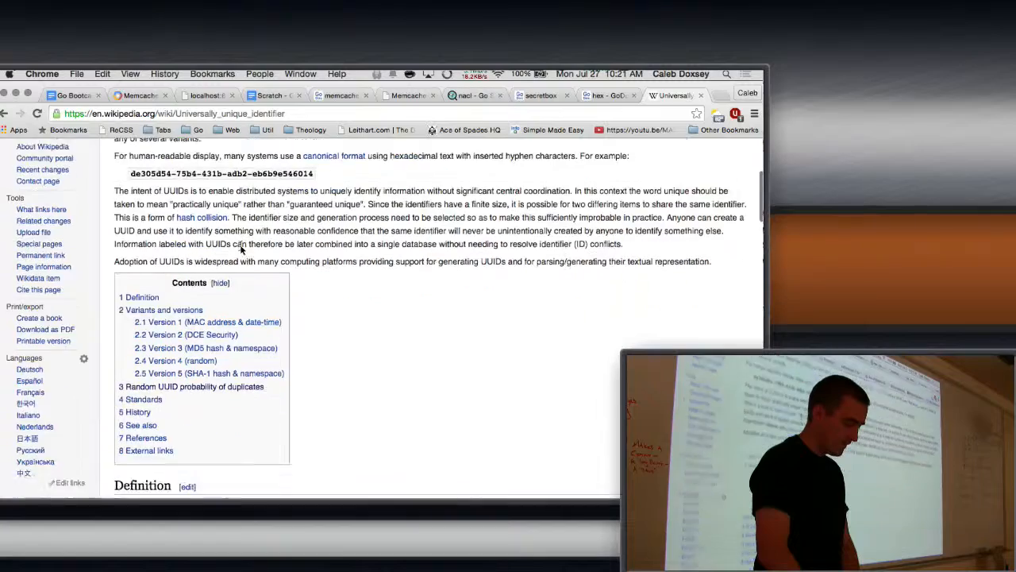
{"action": "scroll", "coordinate": [242, 249], "scroll_direction": "down", "scroll_amount": 3}
{"action": "scroll", "coordinate": [241, 251], "scroll_direction": "down", "scroll_amount": 2}
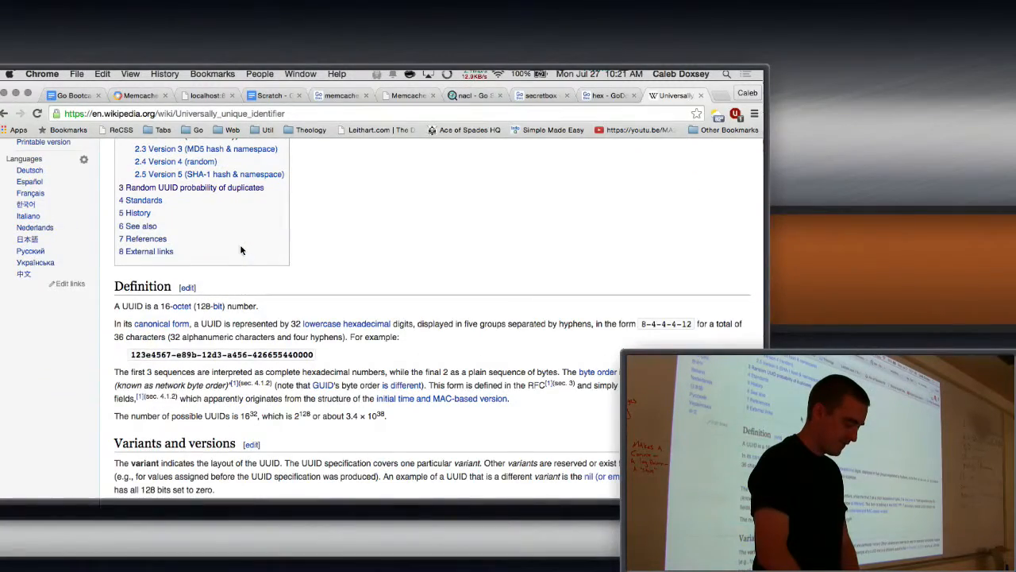
{"action": "scroll", "coordinate": [241, 250], "scroll_direction": "down", "scroll_amount": 1}
{"action": "scroll", "coordinate": [241, 294], "scroll_direction": "down", "scroll_amount": 1}
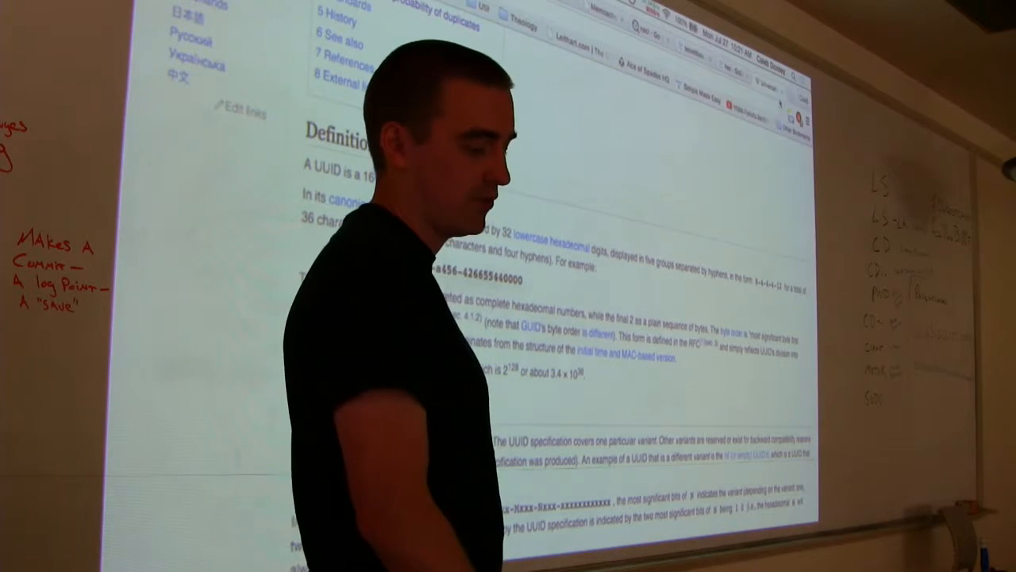
{"action": "key", "text": "ctrl+Tab"}
Step: Complete line 67 as encryptedMessage := encrypt(msg, secretKey) and save routes.go
{"action": "key", "text": "alt+Tab"}
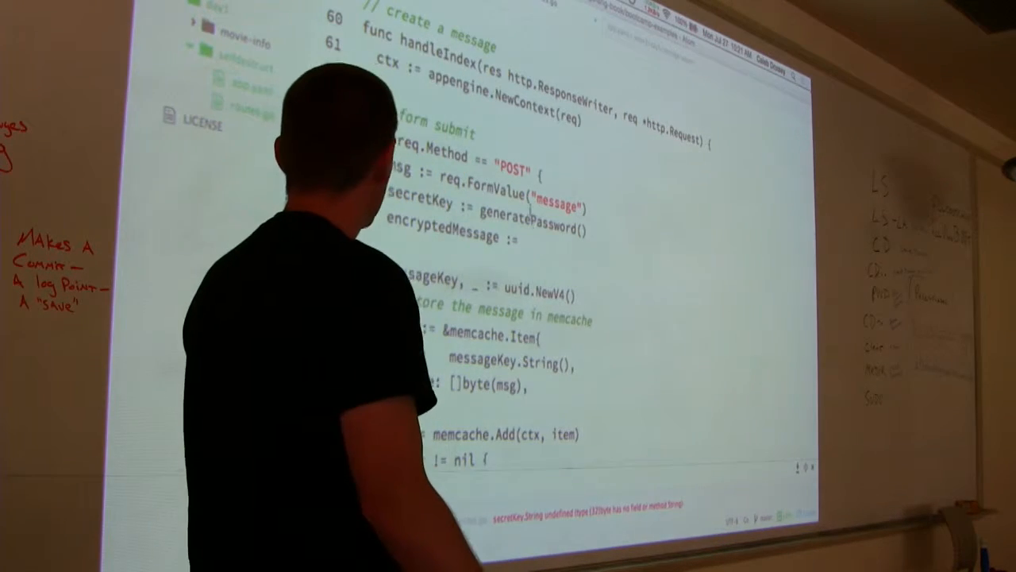
{"action": "double_click", "coordinate": [425, 200]}
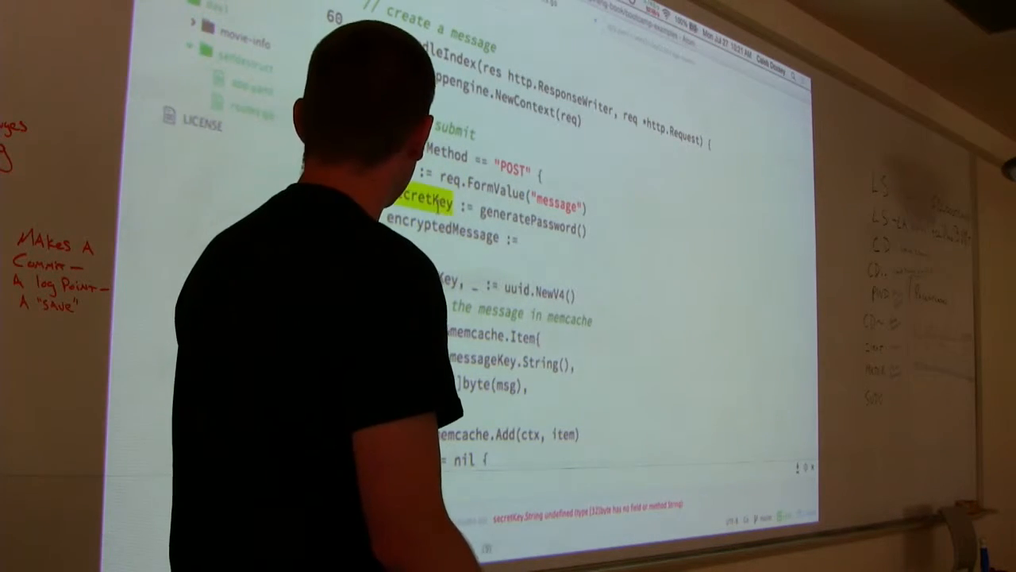
{"action": "double_click", "coordinate": [446, 280]}
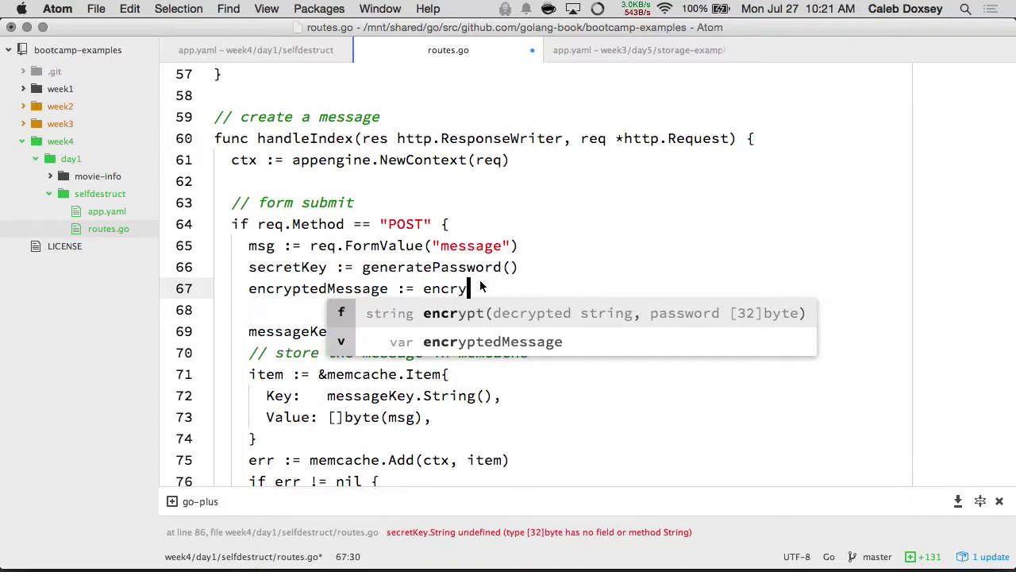
{"action": "type", "text": "pt(m"}
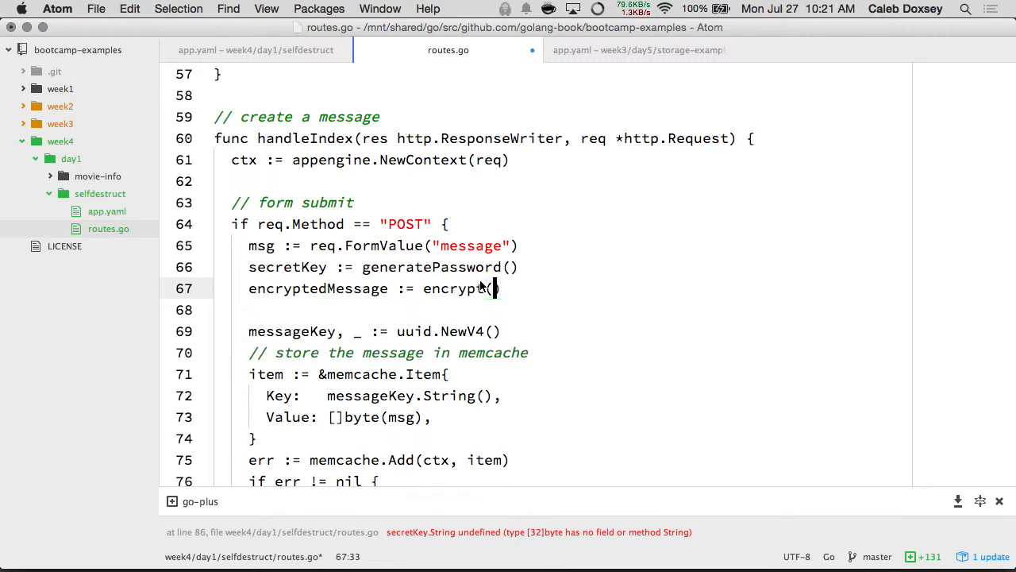
{"action": "type", "text": "sg, "}
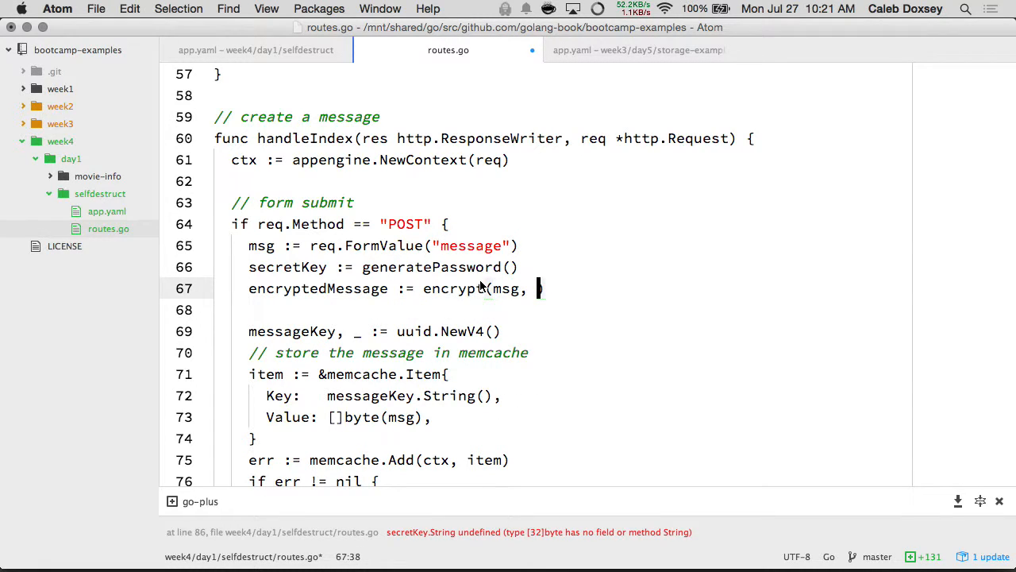
{"action": "type", "text": "secretKey"}
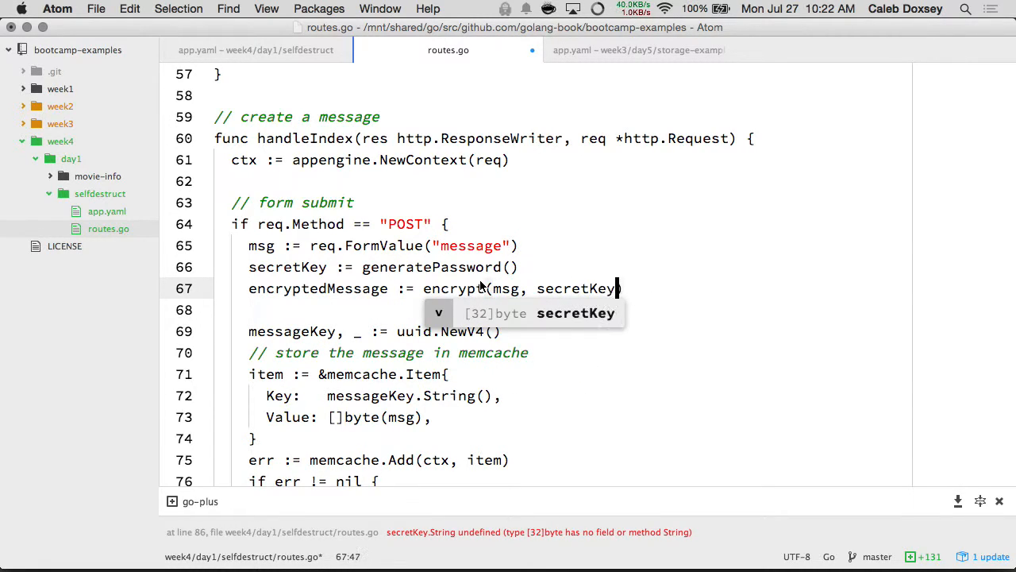
{"action": "key", "text": "super+s"}
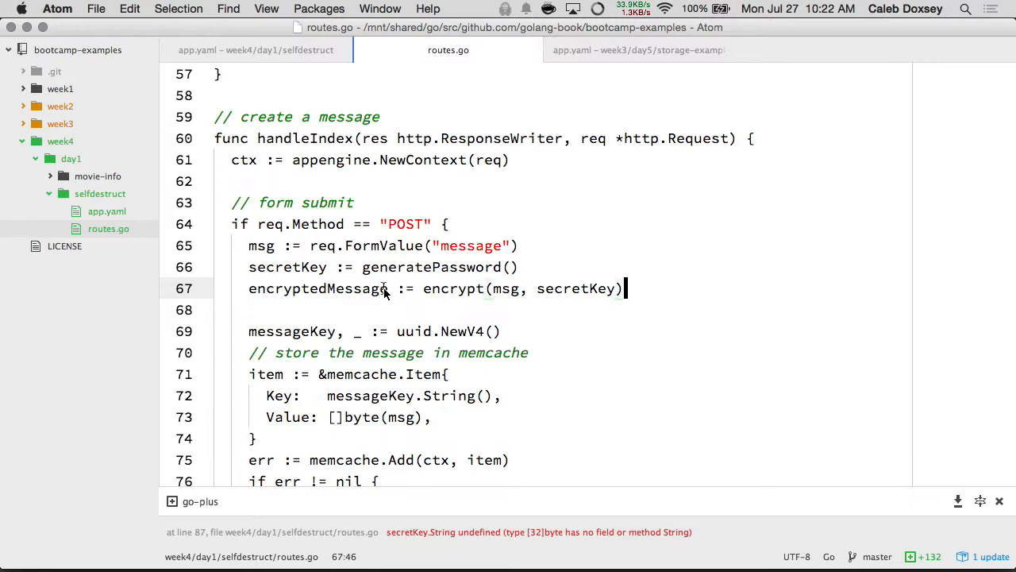
{"action": "scroll", "coordinate": [399, 292], "scroll_direction": "down", "scroll_amount": 2}
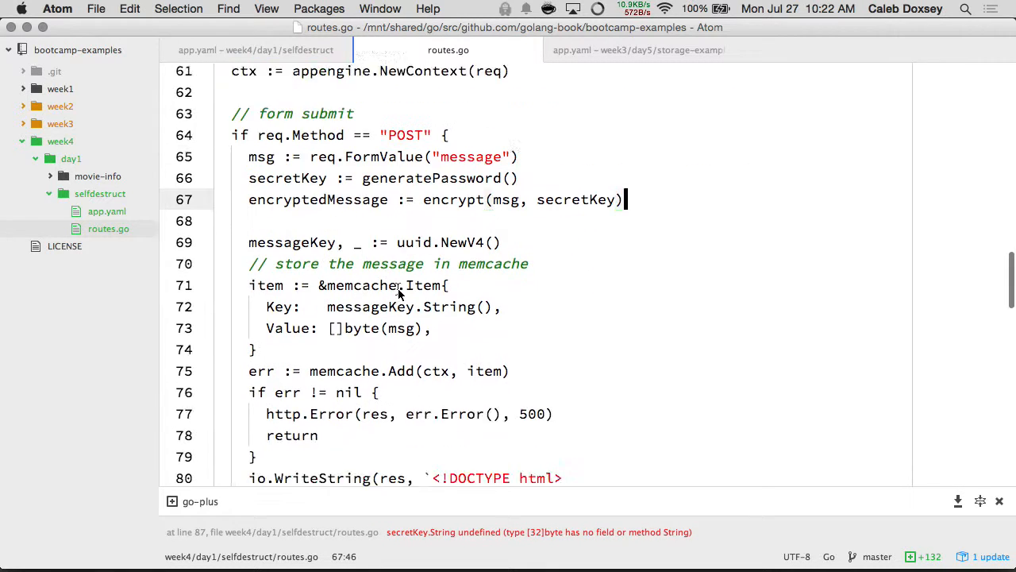
{"action": "scroll", "coordinate": [400, 293], "scroll_direction": "down", "scroll_amount": 2}
{"action": "scroll", "coordinate": [399, 292], "scroll_direction": "down", "scroll_amount": 1}
{"action": "scroll", "coordinate": [400, 292], "scroll_direction": "down", "scroll_amount": 2}
{"action": "scroll", "coordinate": [400, 292], "scroll_direction": "down", "scroll_amount": 1}
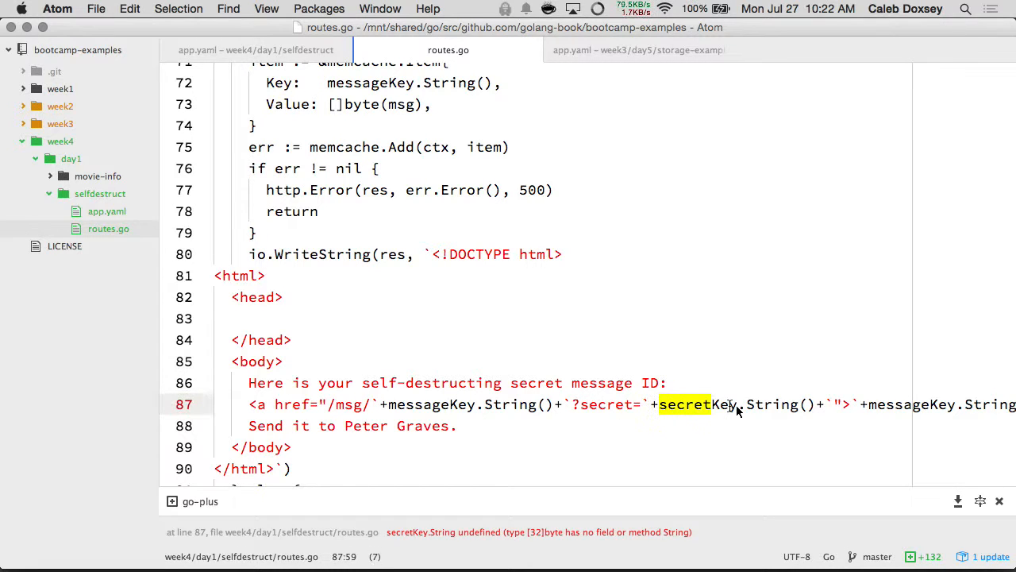
{"action": "type", "text": "fmt.Spr"}
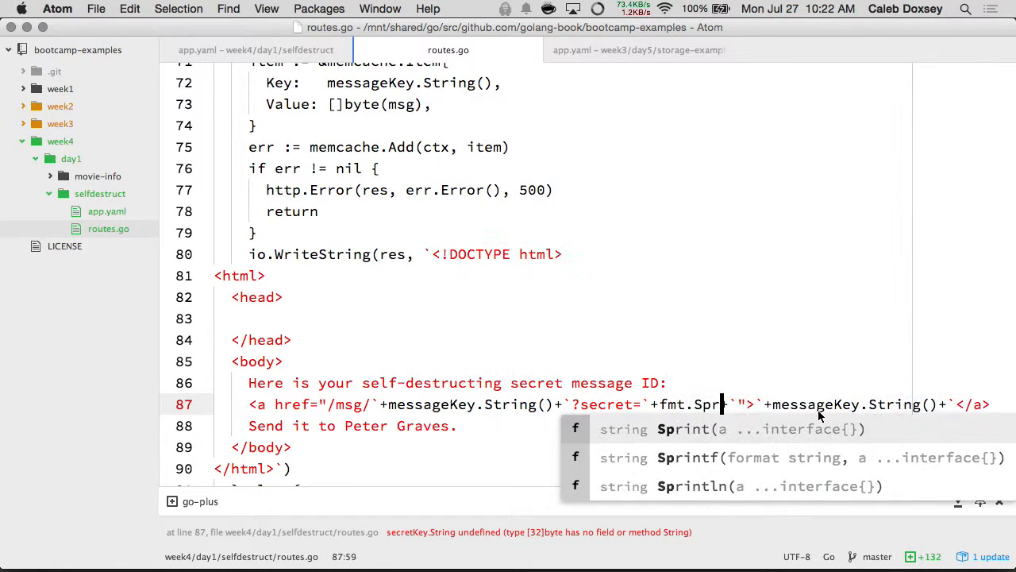
{"action": "type", "text": "intf(\"%x\", s"}
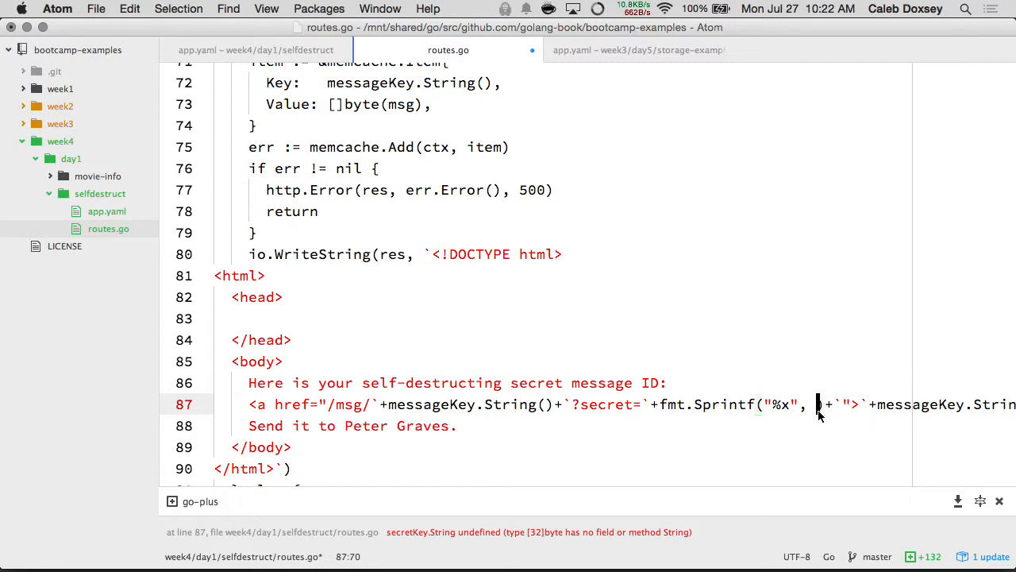
{"action": "type", "text": "ecretKe"}
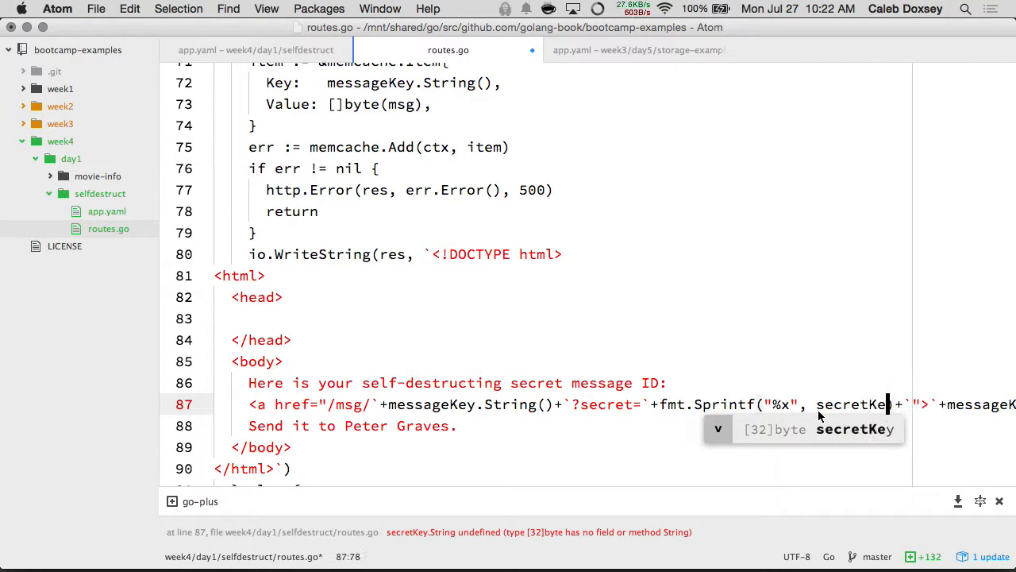
{"action": "type", "text": "y)"}
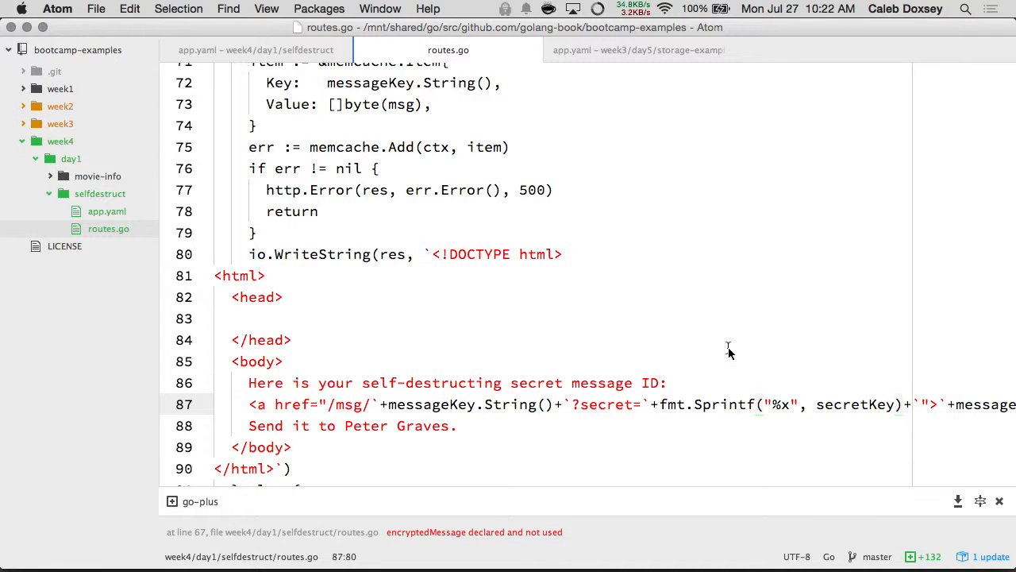
{"action": "scroll", "coordinate": [678, 330], "scroll_direction": "up", "scroll_amount": 5}
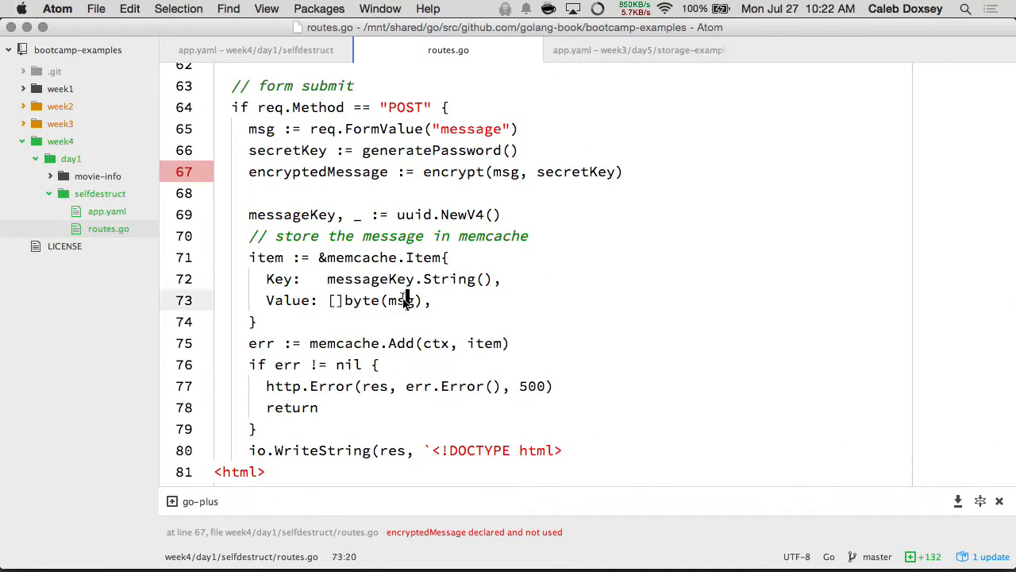
{"action": "type", "text": "encryptedMessage"}
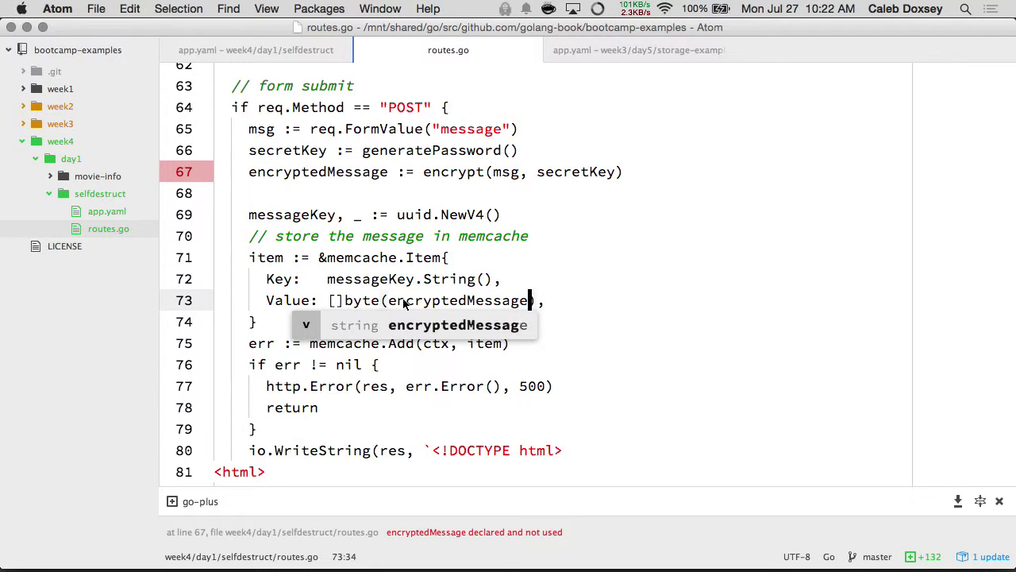
Step: Hex-format secretKey in the link, store []byte(encryptedMessage) in memcache, and save
{"action": "key", "text": "super+s"}
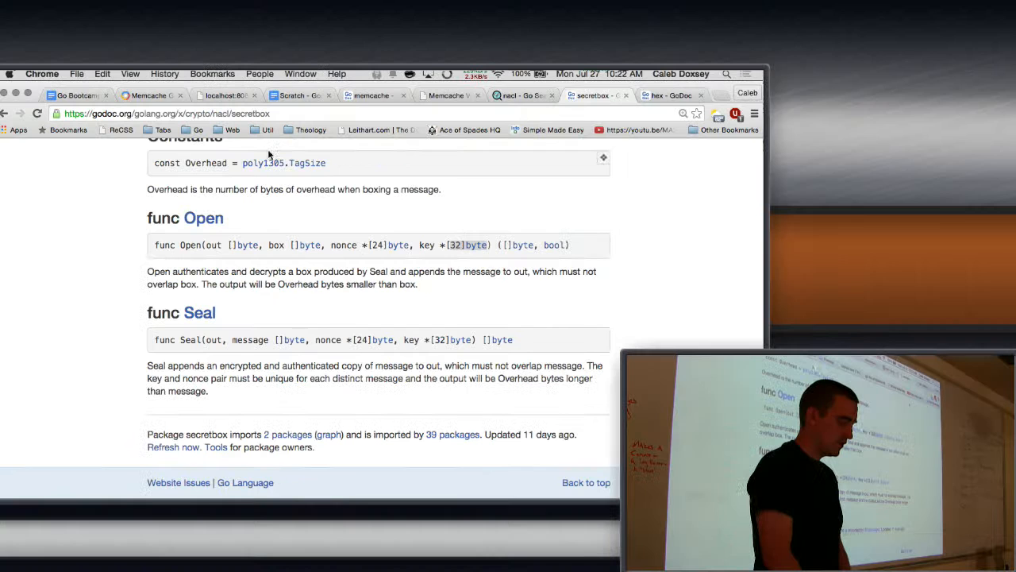
Step: Reload localhost:8080, submit message 'test 6' and follow its generated link
{"action": "left_click", "coordinate": [226, 95]}
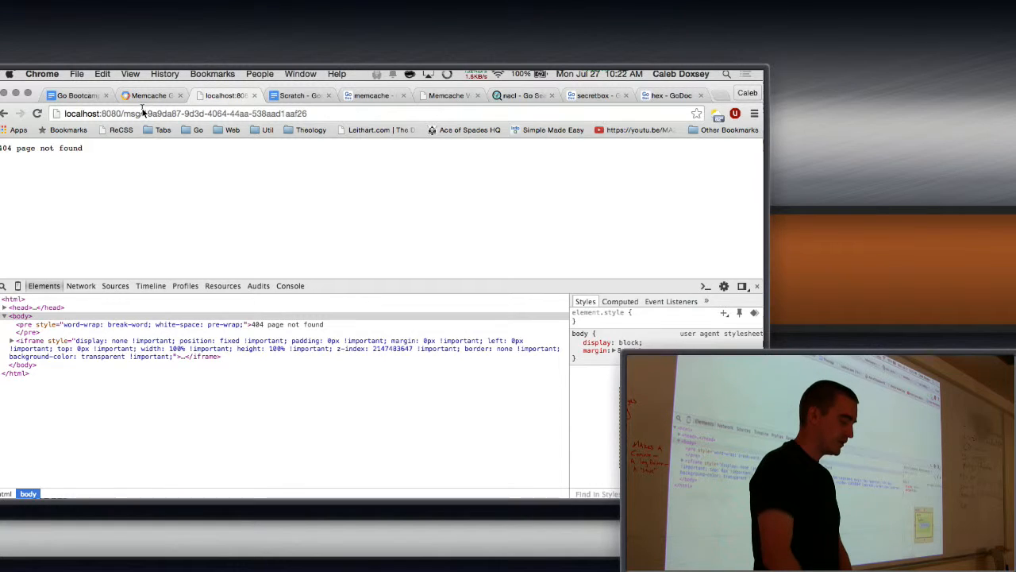
{"action": "left_click_drag", "start_coordinate": [127, 112], "coordinate": [331, 114]}
{"action": "key", "text": "BackSpace"}
{"action": "type", "text": "localhost:8080/m"}
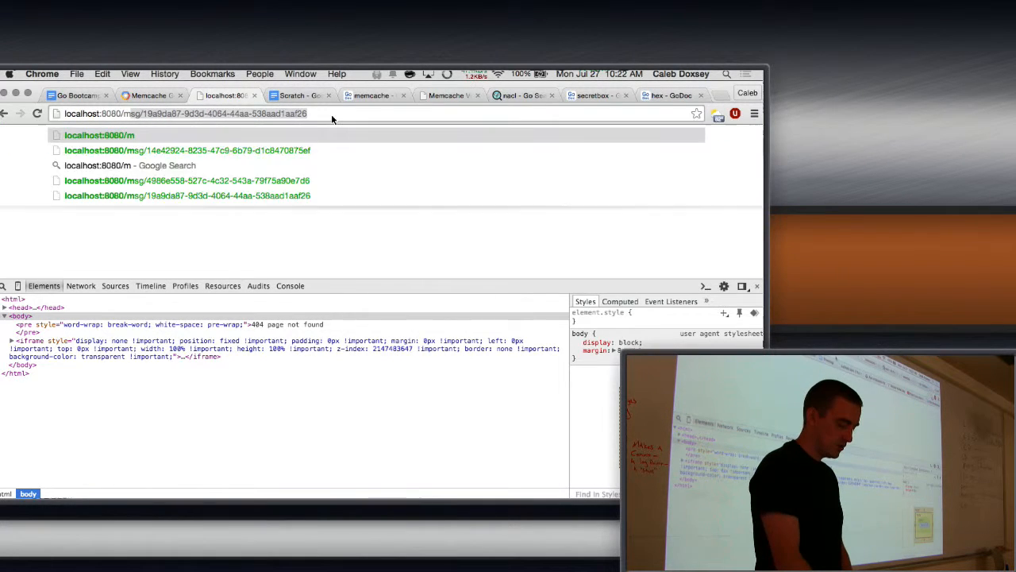
{"action": "key", "text": "Return"}
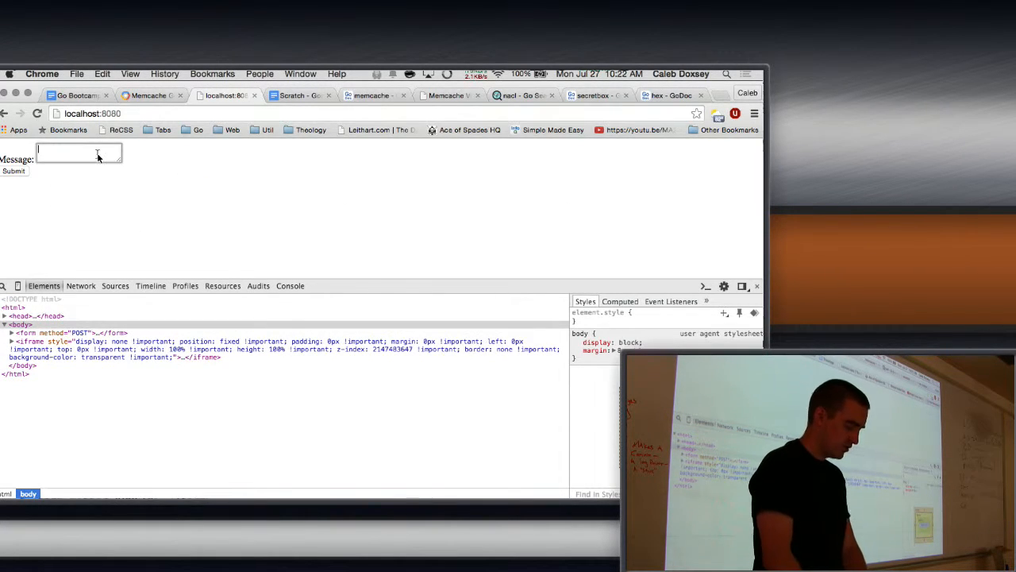
{"action": "type", "text": "test 6"}
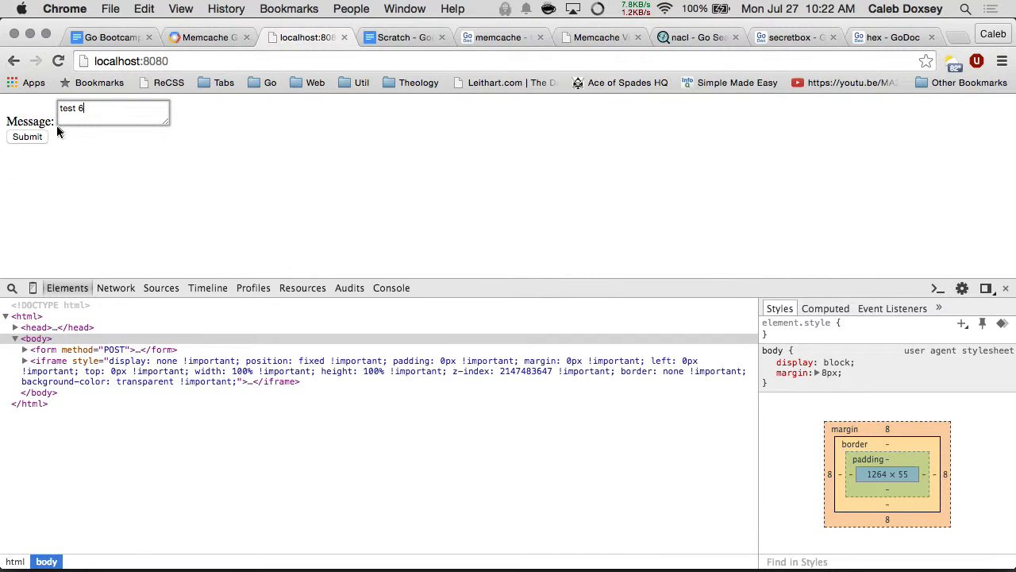
{"action": "left_click", "coordinate": [36, 136]}
{"action": "left_click", "coordinate": [309, 114]}
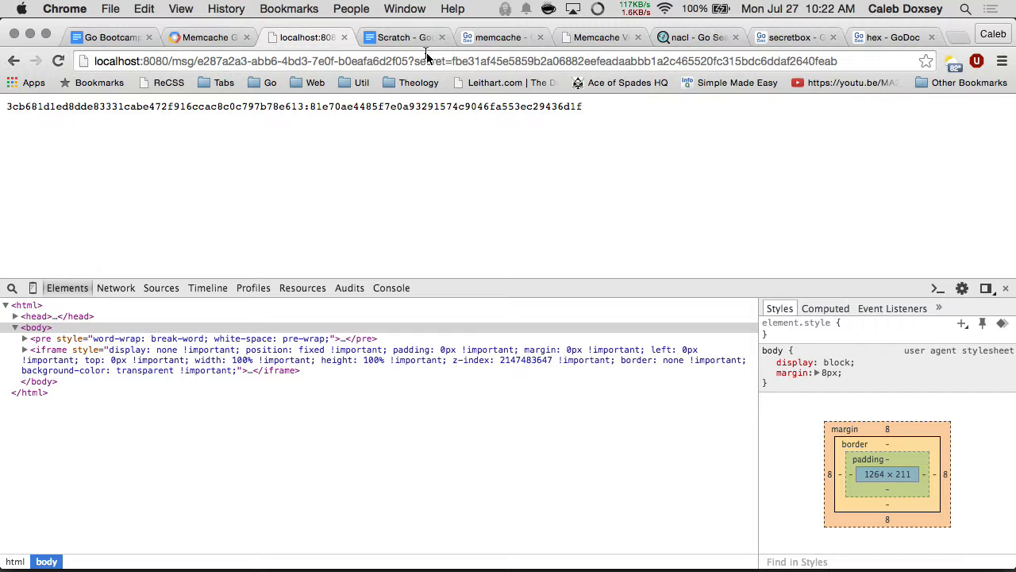
Step: Inspect the encrypted output as hex nonce and ciphertext separated by a colon
{"action": "triple_click", "coordinate": [435, 106]}
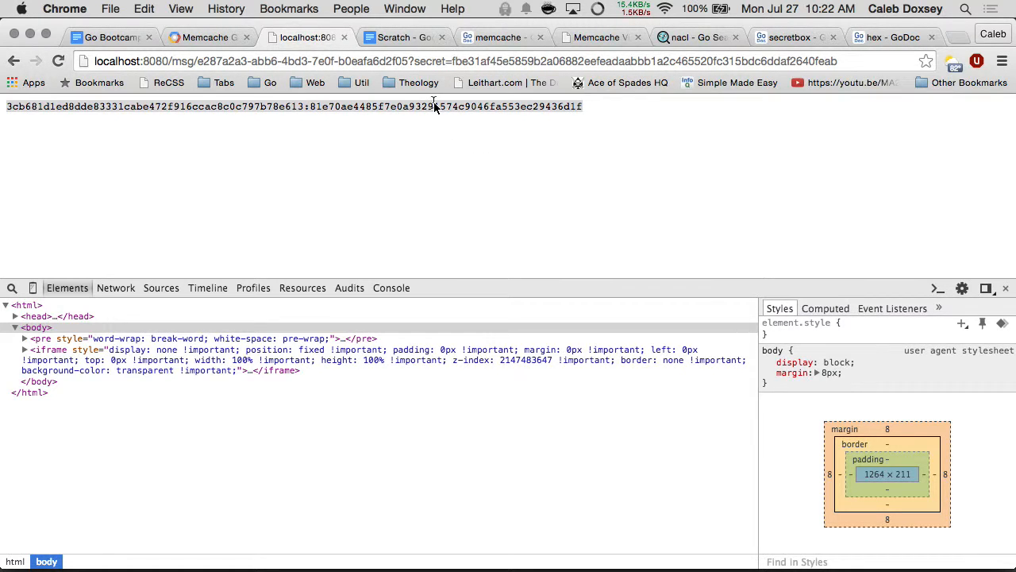
{"action": "left_click", "coordinate": [435, 106]}
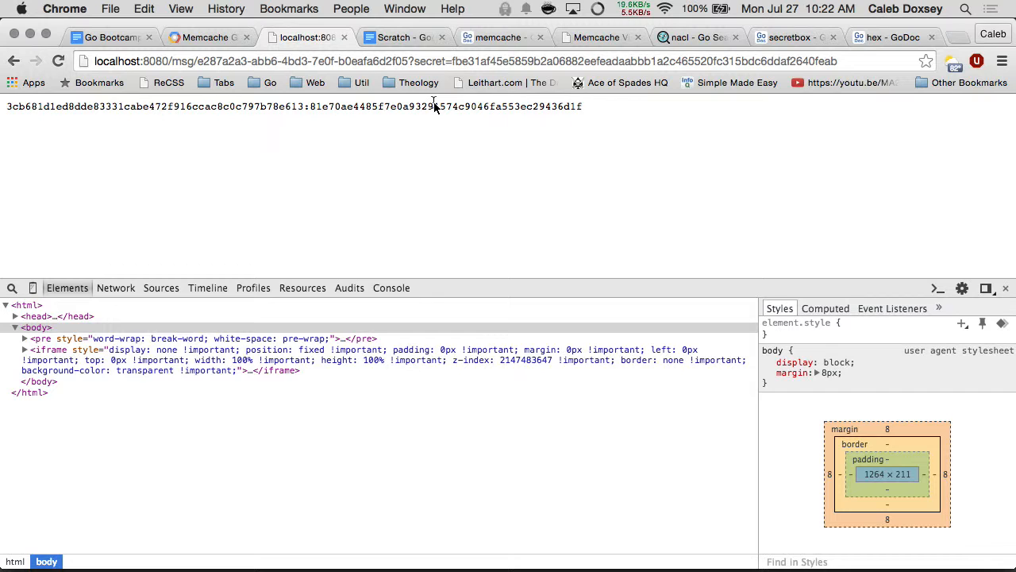
{"action": "double_click", "coordinate": [435, 106]}
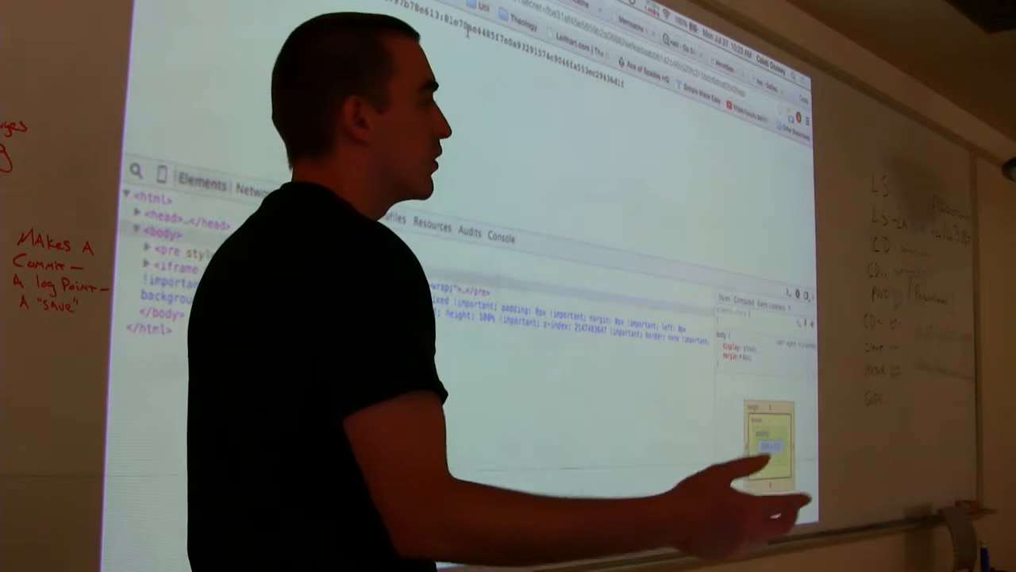
{"action": "double_click", "coordinate": [253, 151]}
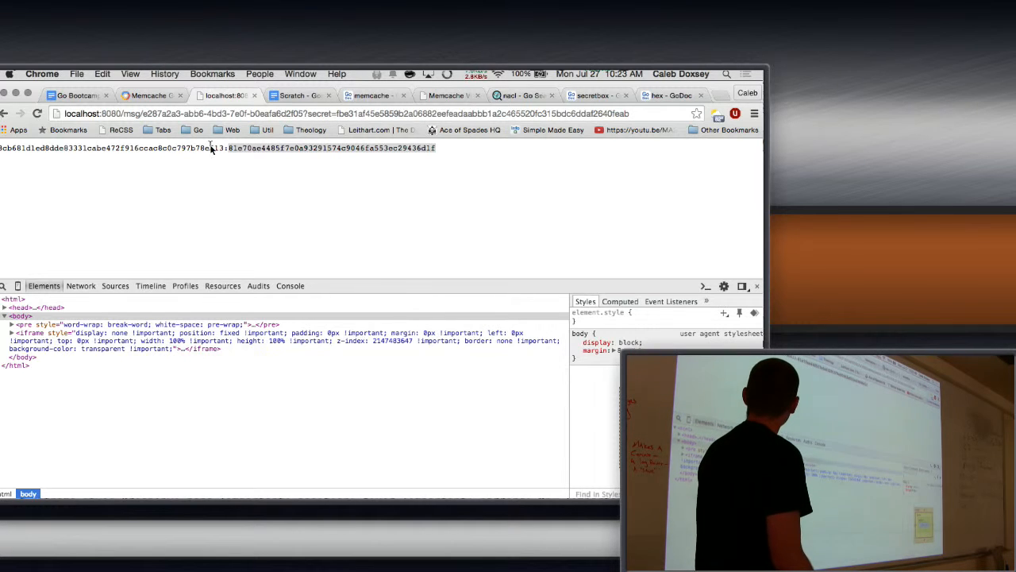
{"action": "double_click", "coordinate": [211, 148]}
{"action": "double_click", "coordinate": [236, 149]}
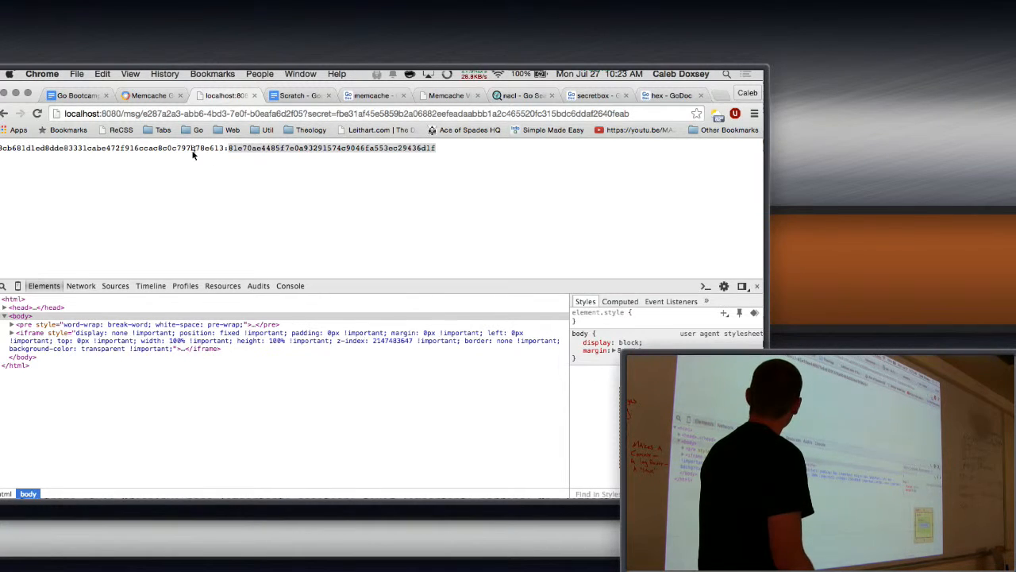
{"action": "double_click", "coordinate": [189, 151]}
{"action": "left_click", "coordinate": [228, 149]}
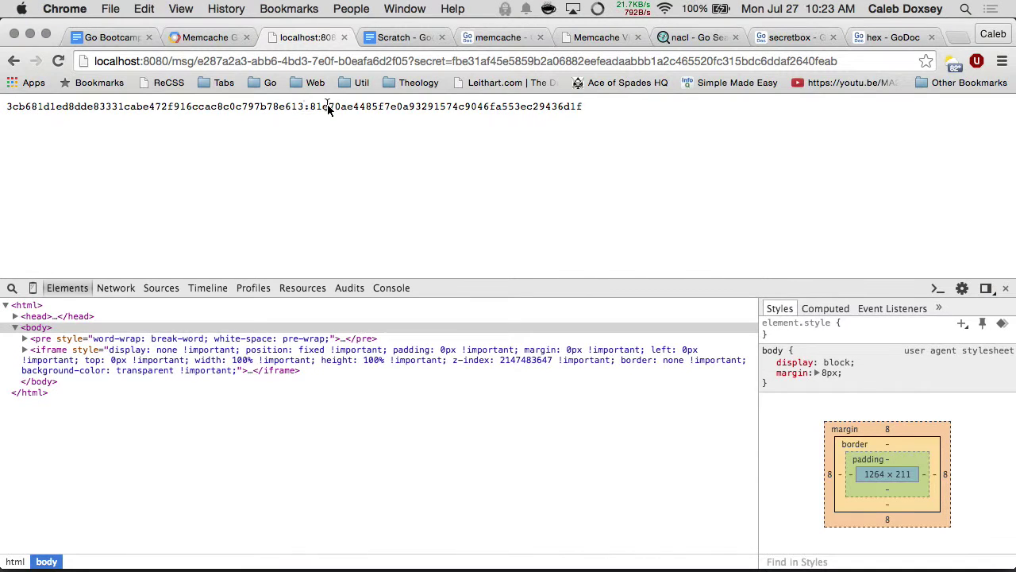
{"action": "double_click", "coordinate": [329, 109]}
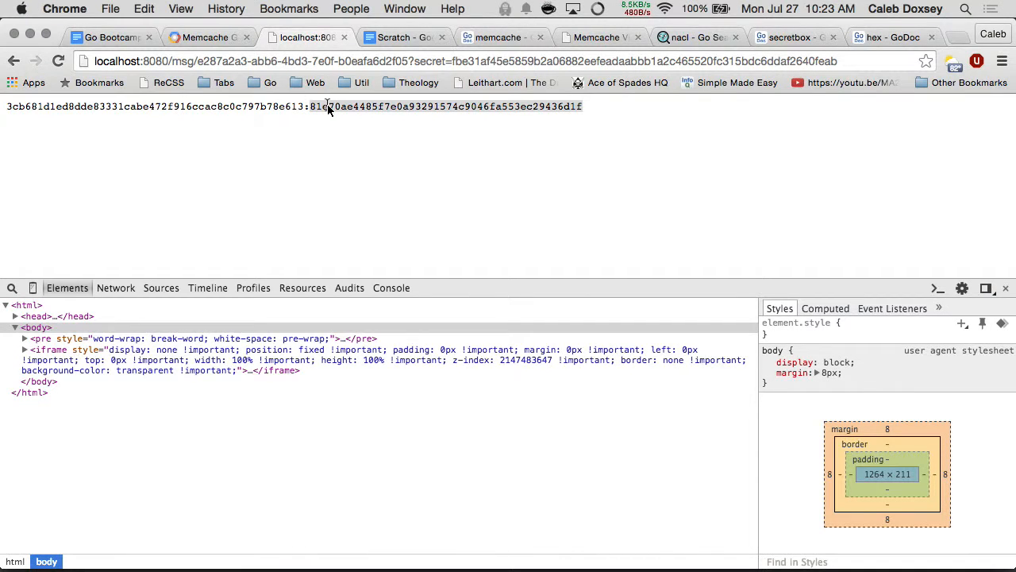
{"action": "double_click", "coordinate": [287, 112]}
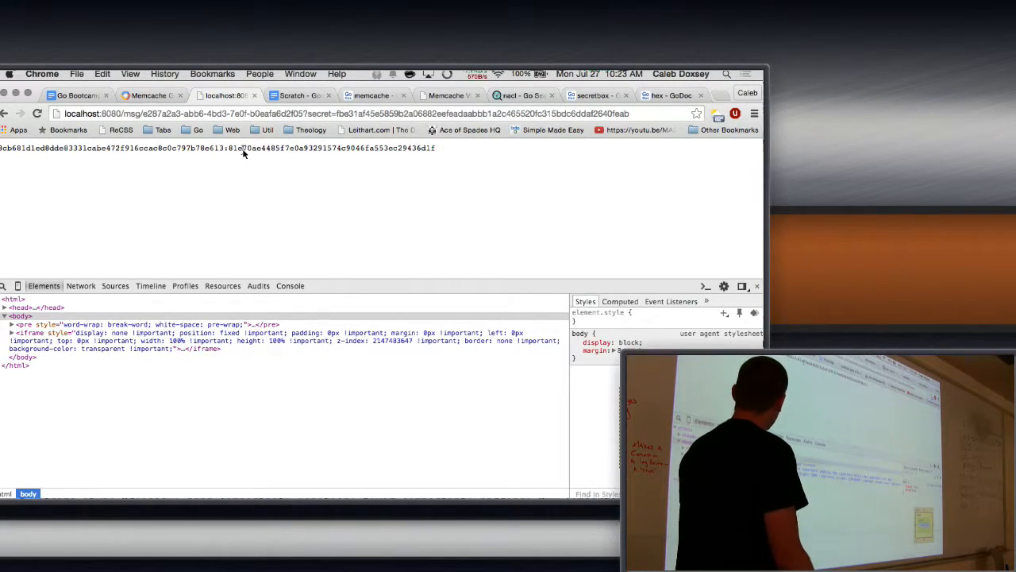
{"action": "double_click", "coordinate": [242, 150]}
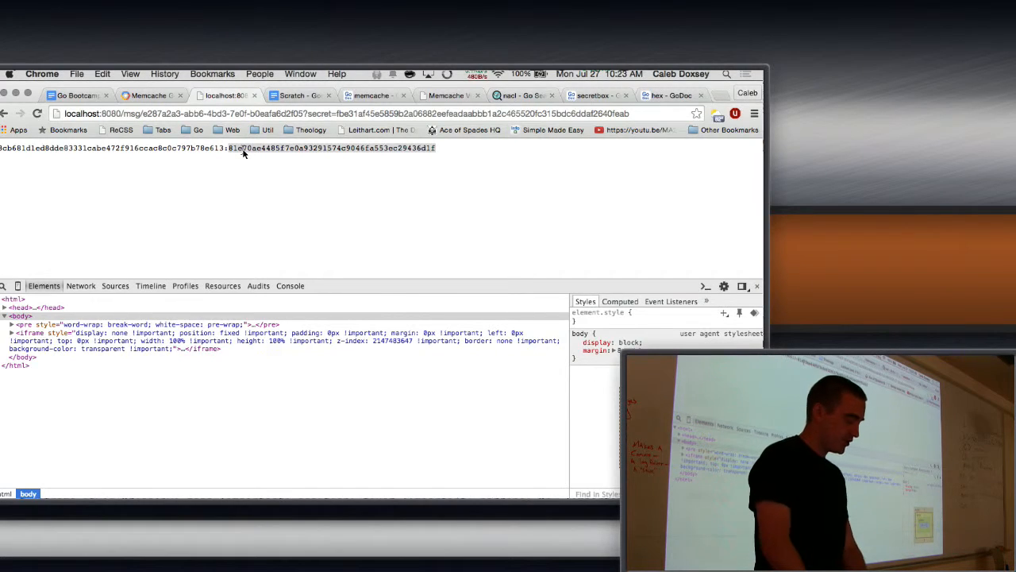
{"action": "key", "text": "super+Tab"}
{"action": "scroll", "coordinate": [247, 192], "scroll_direction": "down", "scroll_amount": 5}
{"action": "scroll", "coordinate": [247, 193], "scroll_direction": "down", "scroll_amount": 4}
{"action": "scroll", "coordinate": [247, 192], "scroll_direction": "down", "scroll_amount": 7}
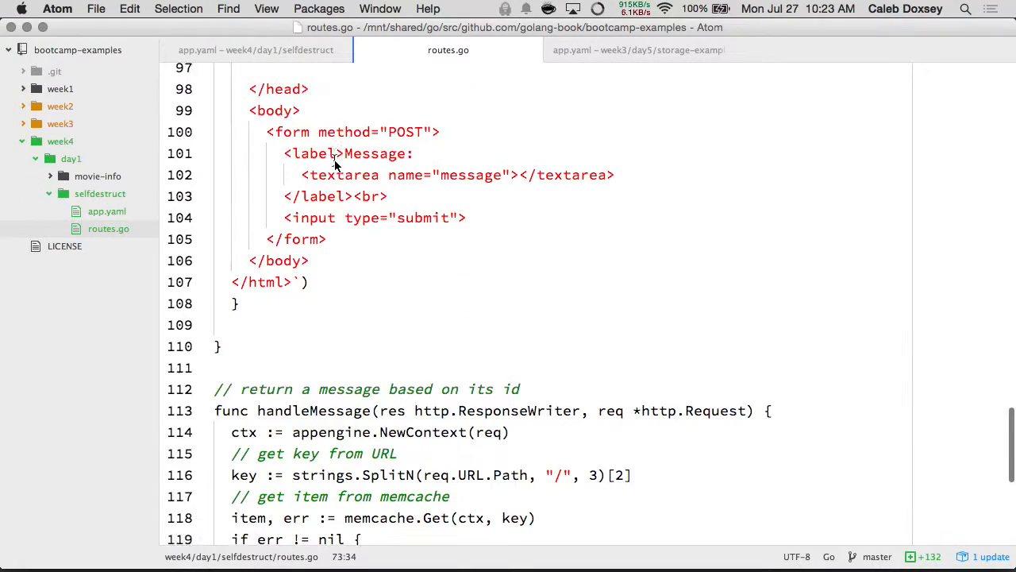
{"action": "scroll", "coordinate": [247, 192], "scroll_direction": "down", "scroll_amount": 7}
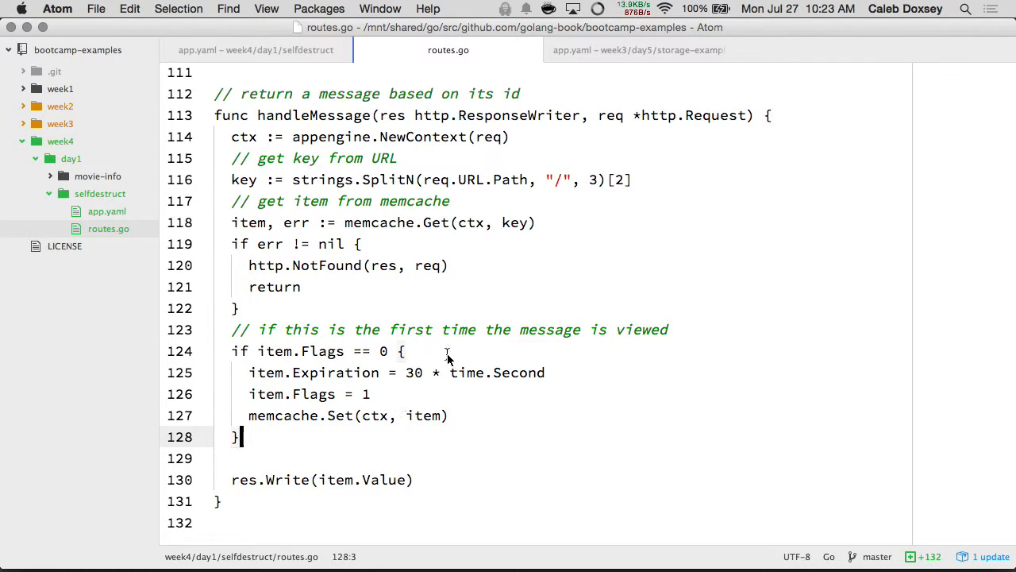
Step: Add secretKey, err := hex.DecodeString(req.FormValue("secret")) above a new decrypt(item.Value, ) call
{"action": "key", "text": "Return"}
{"action": "key", "text": "Return"}
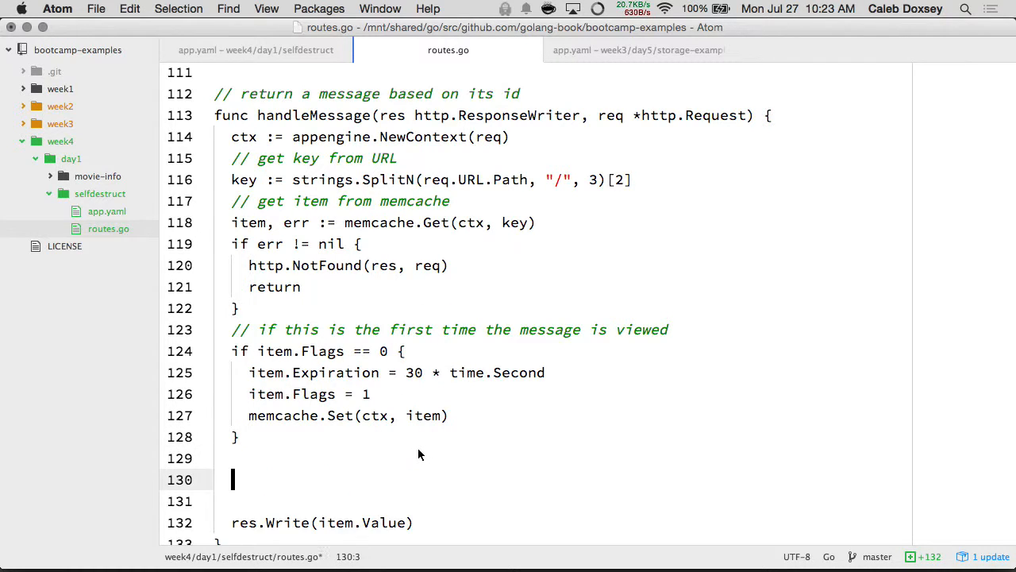
{"action": "type", "text": "decrypt"}
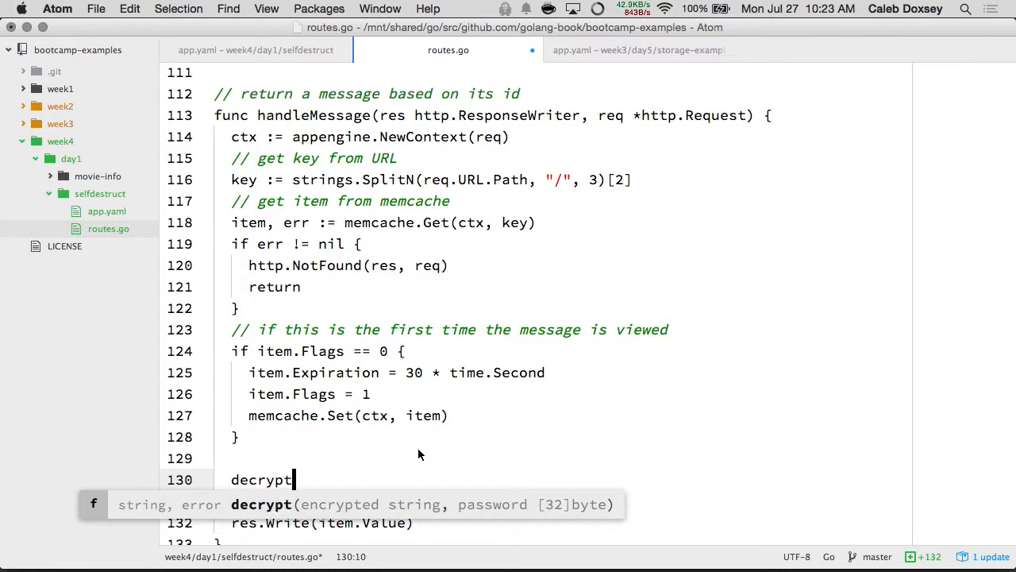
{"action": "type", "text": "(item."}
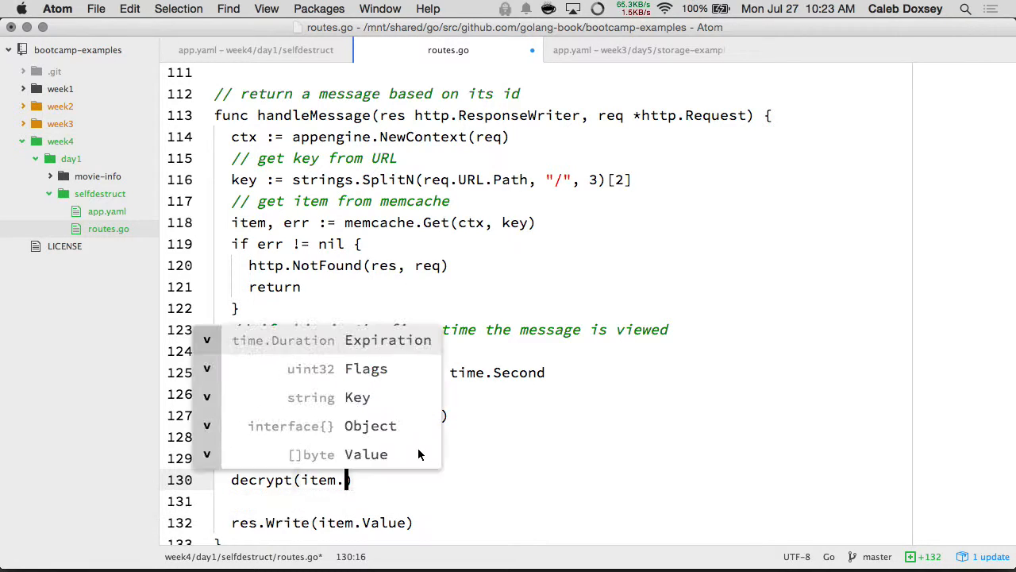
{"action": "type", "text": "Value,"}
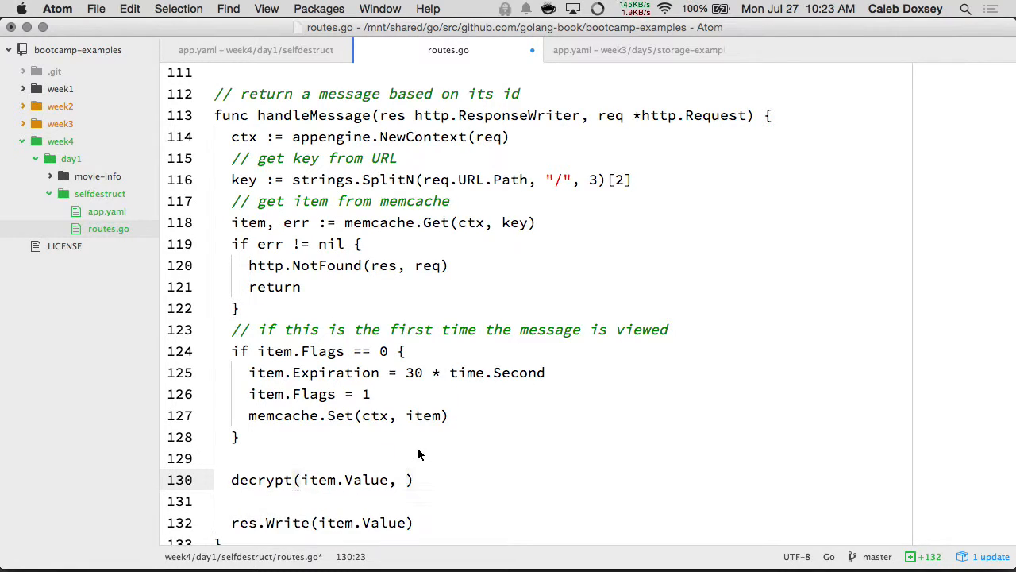
{"action": "key", "text": "Up"}
{"action": "key", "text": "Up"}
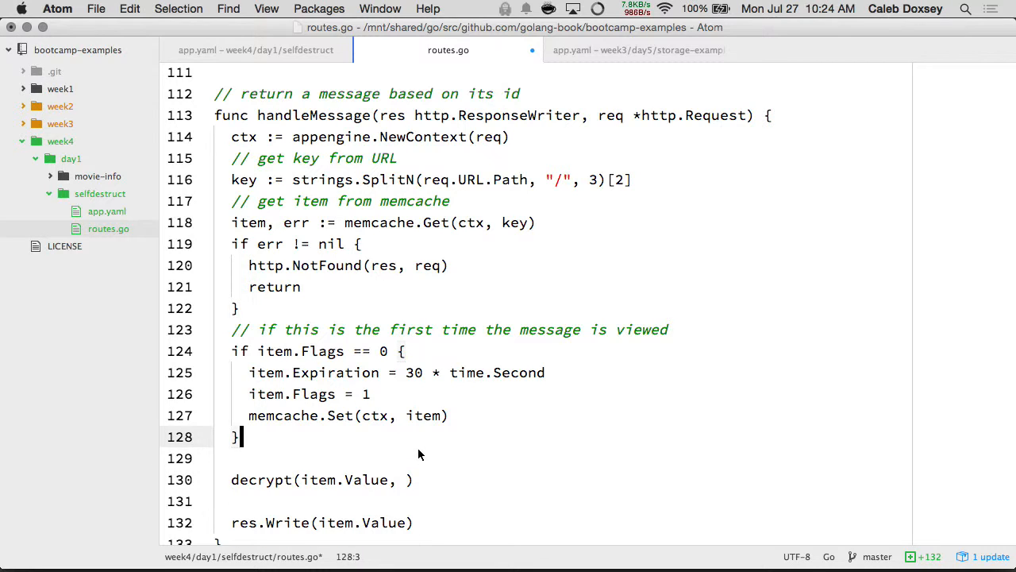
{"action": "key", "text": "Return"}
{"action": "key", "text": "Return"}
{"action": "type", "text": "p"}
{"action": "key", "text": "BackSpace"}
{"action": "type", "text": "secretKey,"}
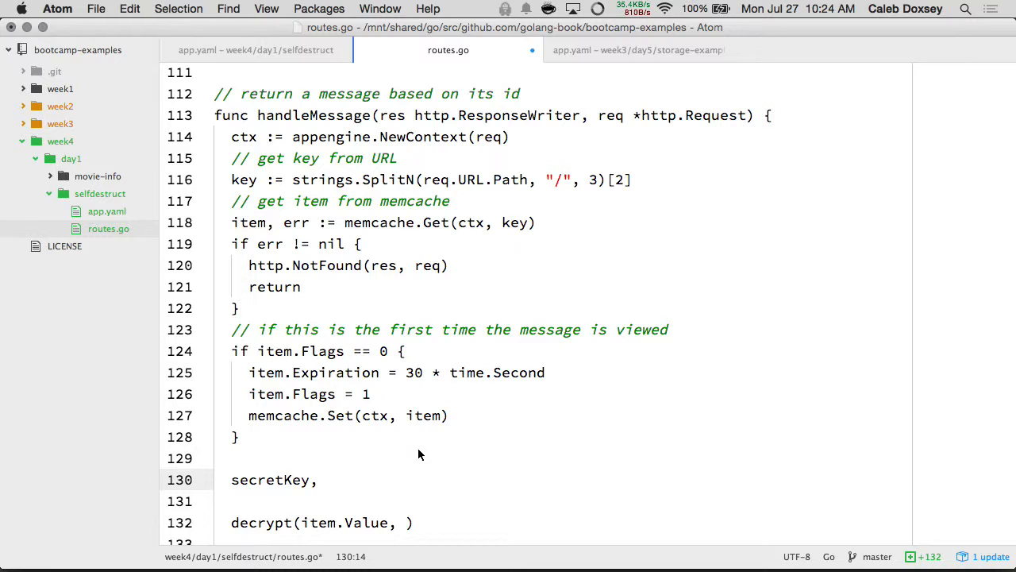
{"action": "type", "text": " fmt."}
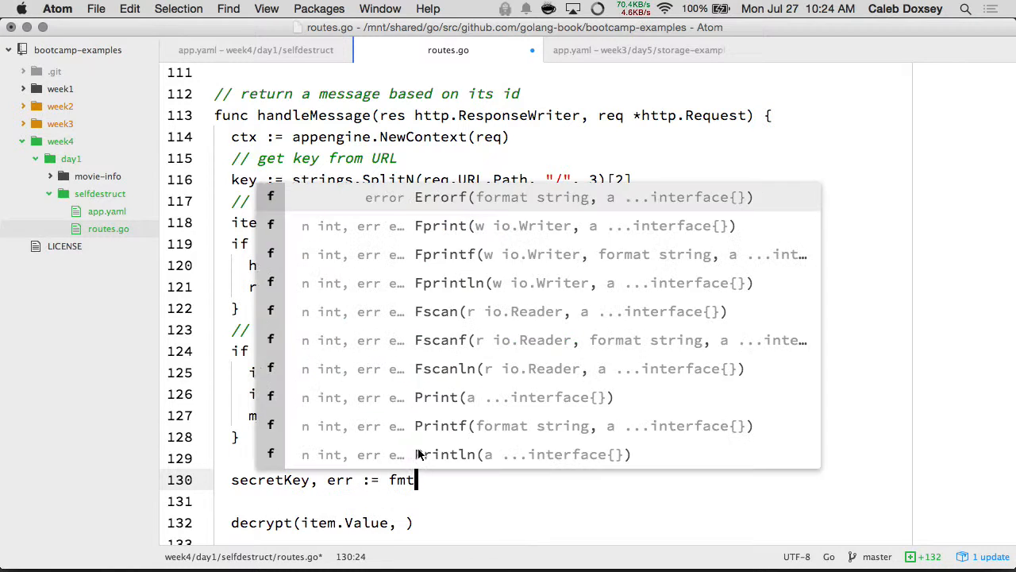
{"action": "key", "text": "BackSpace"}
{"action": "key", "text": "BackSpace"}
{"action": "key", "text": "BackSpace"}
{"action": "type", "text": "hex.DecodeS"}
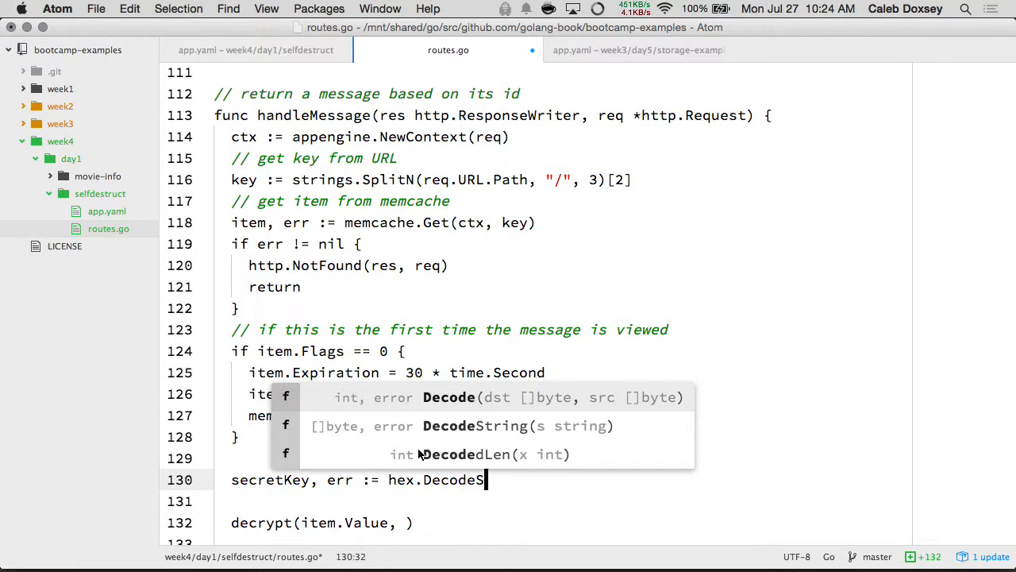
{"action": "type", "text": "tring("}
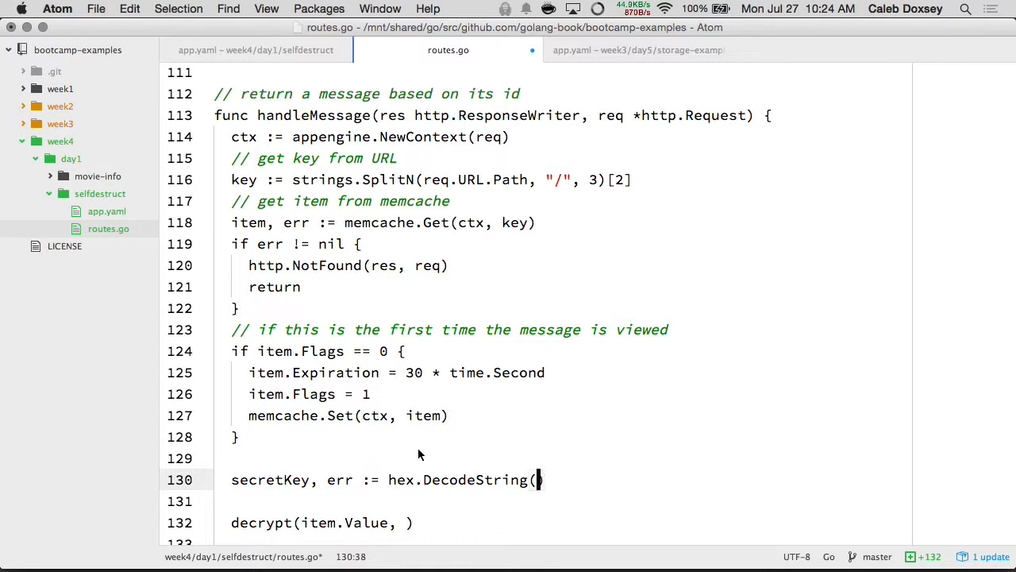
{"action": "type", "text": "req.FormVal"}
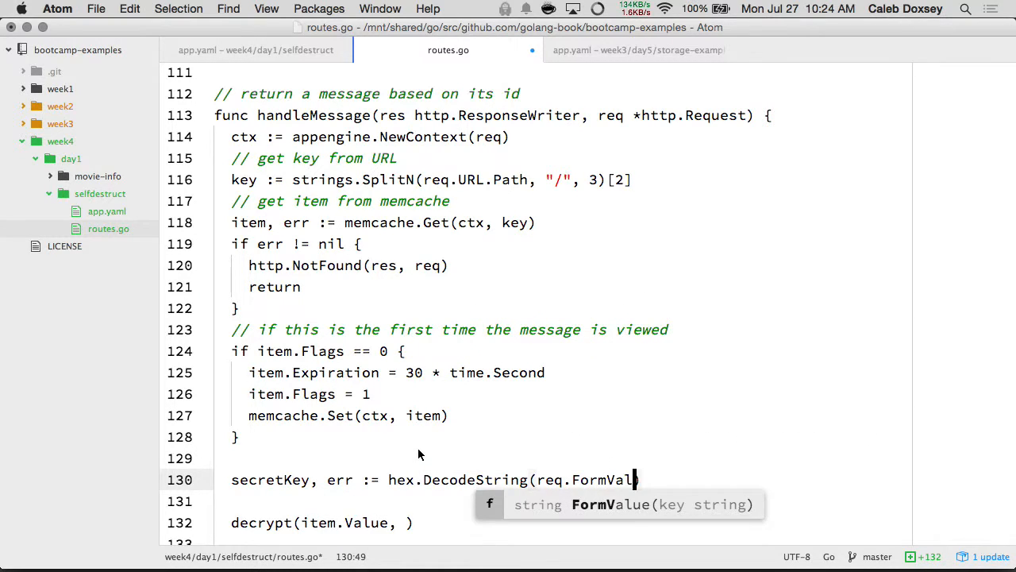
{"action": "type", "text": "ue(\"secret"}
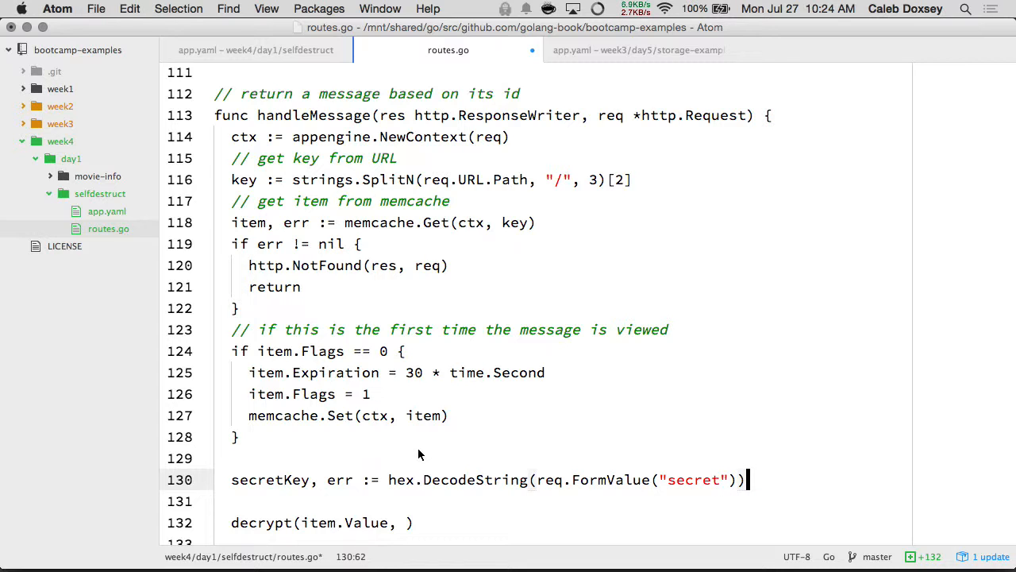
{"action": "key", "text": "super+Tab"}
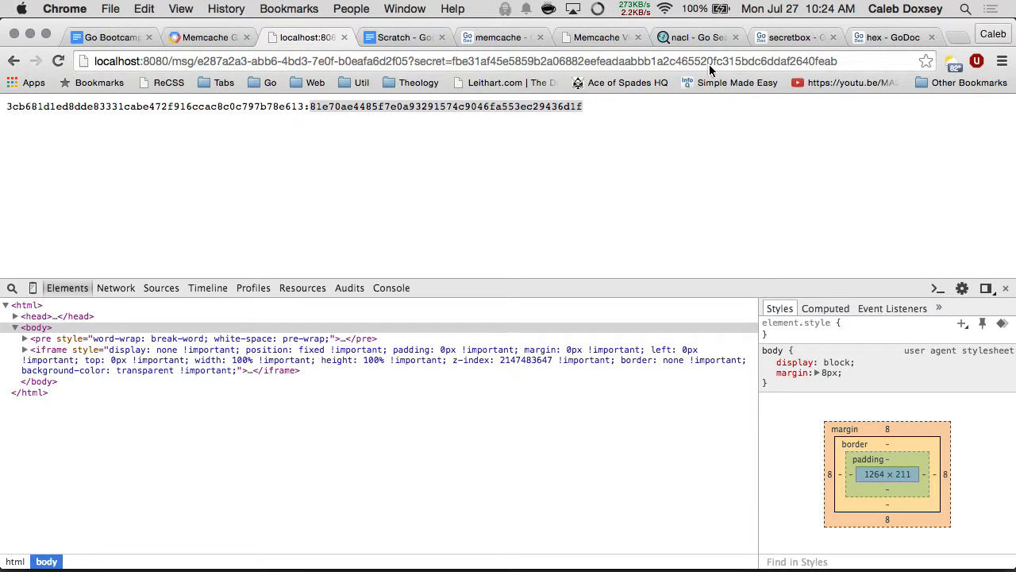
{"action": "double_click", "coordinate": [709, 61]}
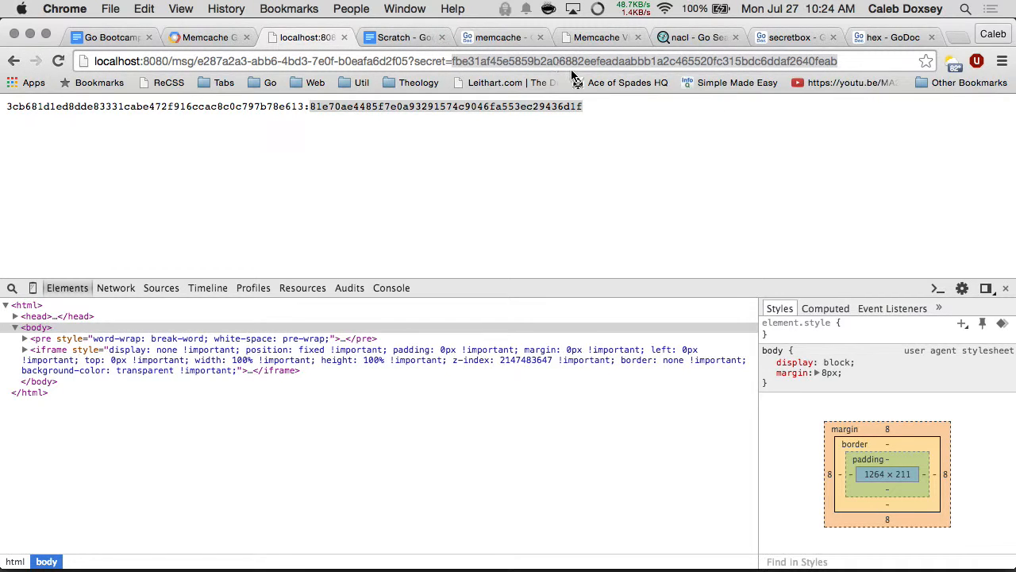
Step: Add an err check after the decode responding http.Error(res, err.Error(), 500) and return
{"action": "key", "text": "super+Tab"}
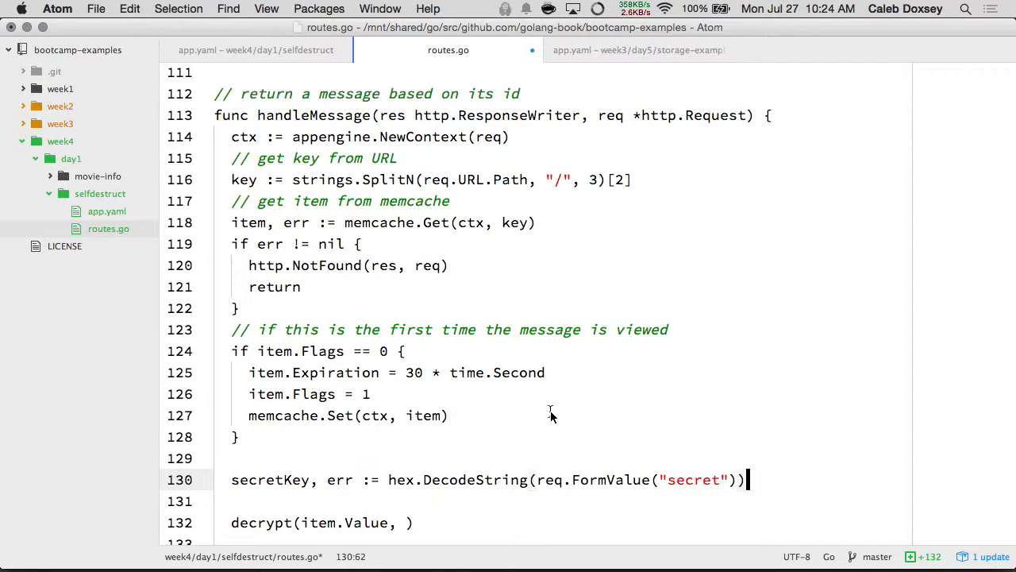
{"action": "key", "text": "Return"}
{"action": "type", "text": "if err != nil "}
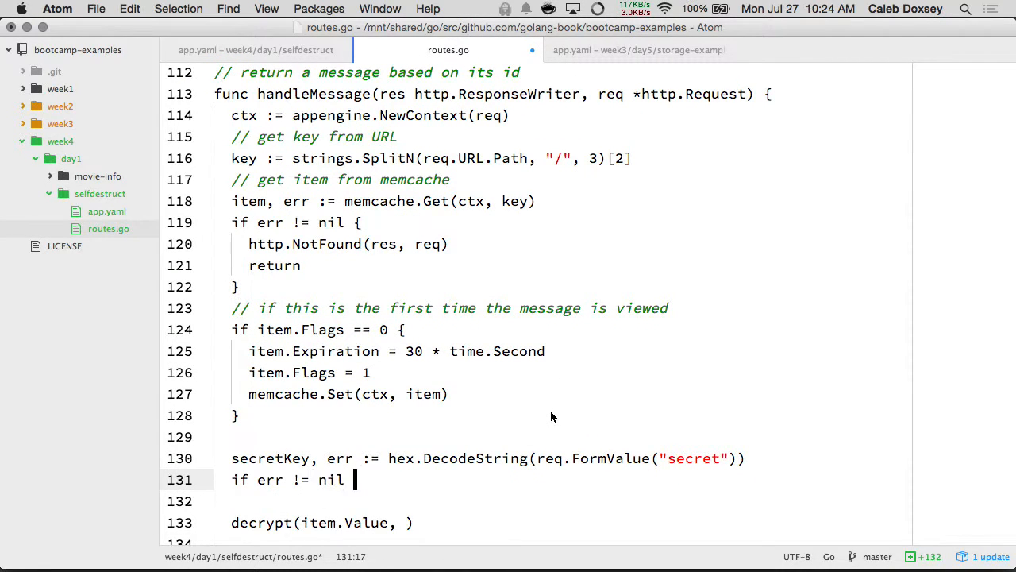
{"action": "type", "text": "{"}
{"action": "key", "text": "Return"}
{"action": "type", "text": "http.Error"}
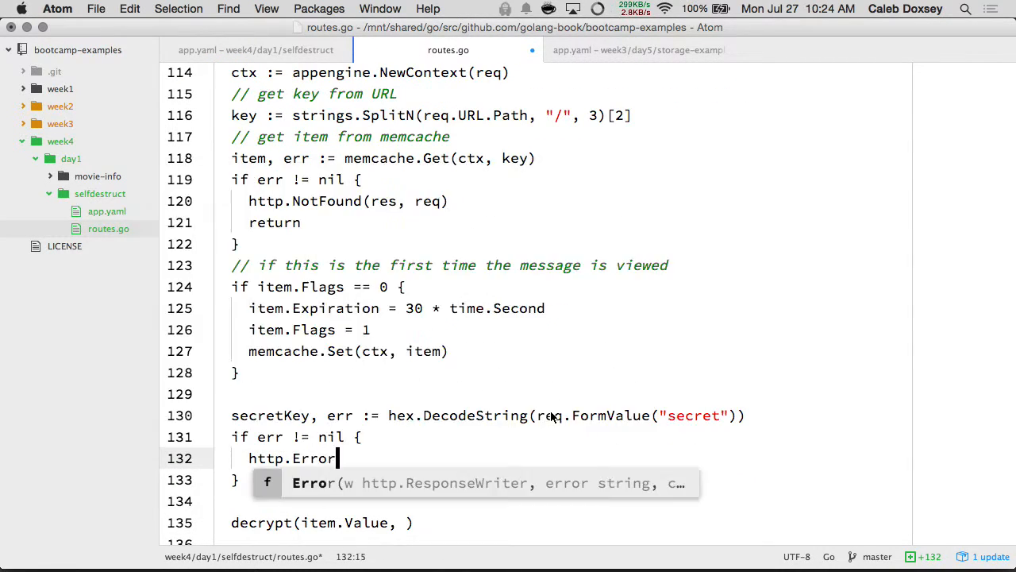
{"action": "type", "text": "(res, err)"}
{"action": "key", "text": "Return"}
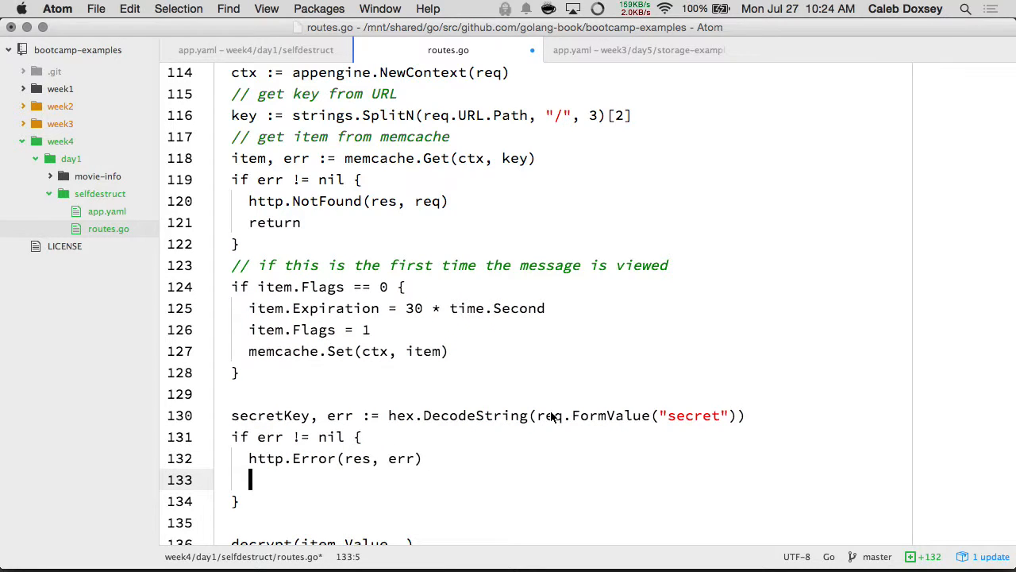
{"action": "type", "text": ".Er"}
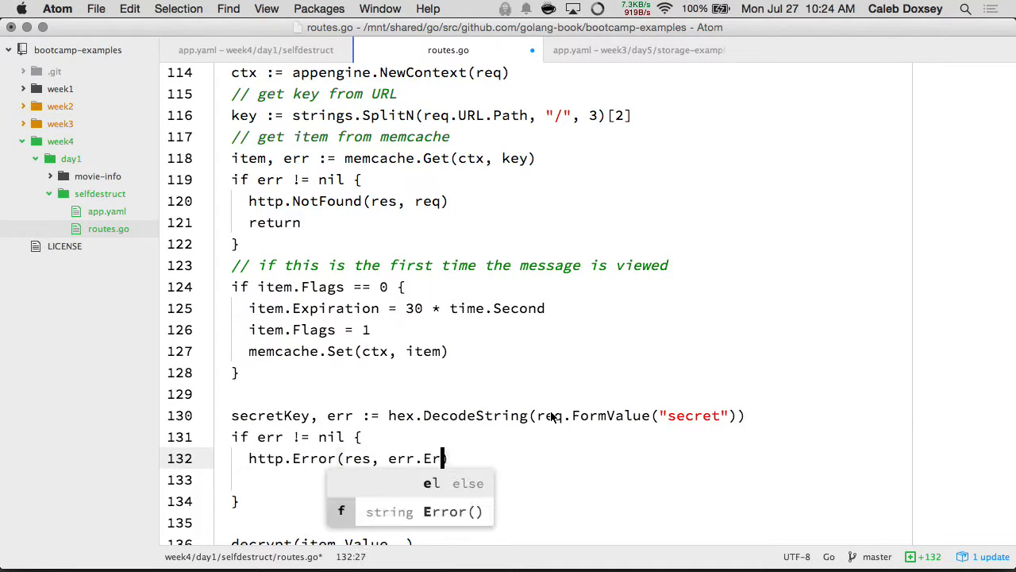
{"action": "type", "text": "ror(), 500)"}
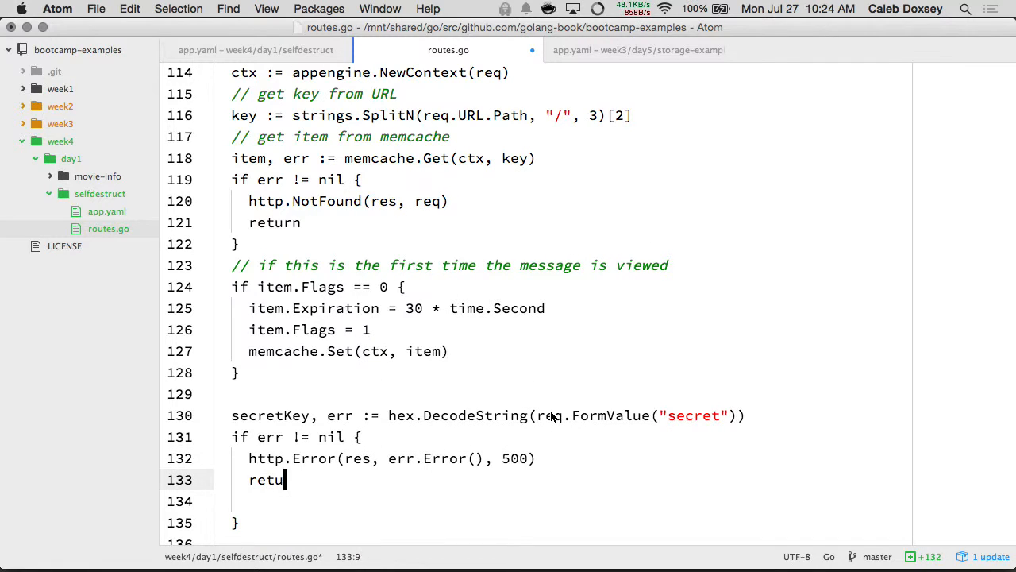
{"action": "type", "text": "rn"}
{"action": "key", "text": "Down"}
{"action": "key", "text": "BackSpace"}
{"action": "key", "text": "BackSpace"}
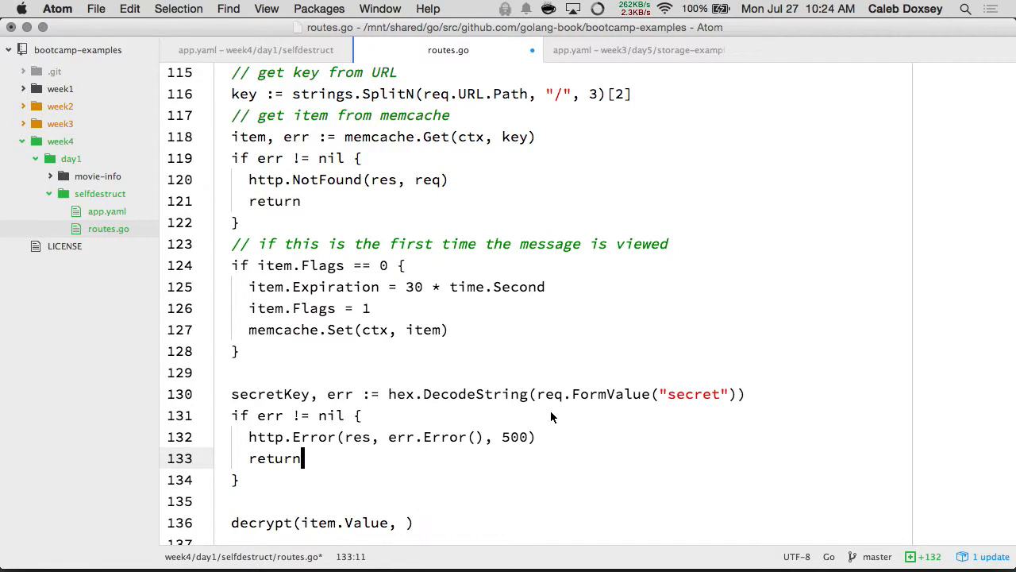
{"action": "scroll", "coordinate": [524, 413], "scroll_direction": "down", "scroll_amount": 2}
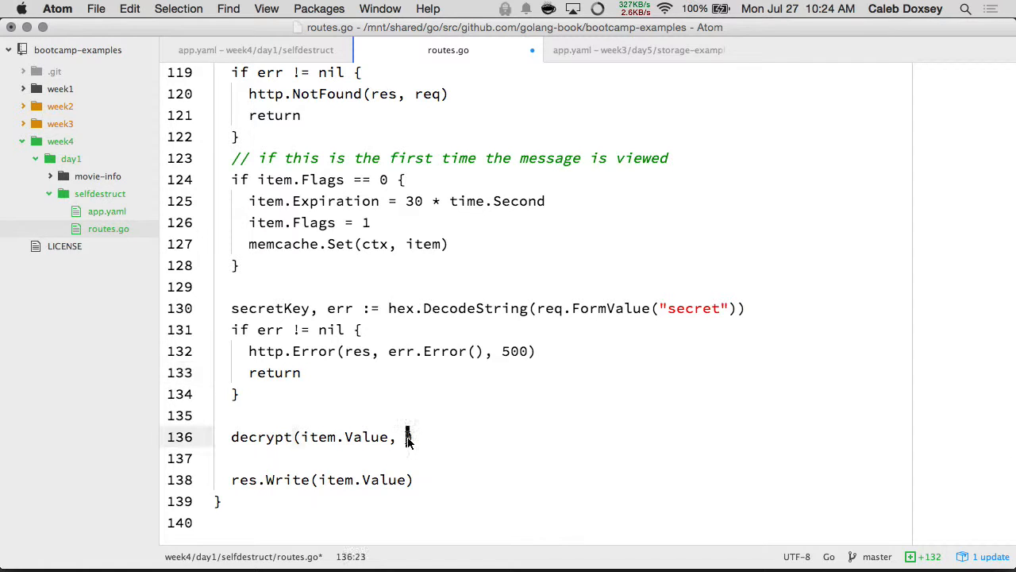
{"action": "type", "text": "sere"}
{"action": "type", "text": "cre"}
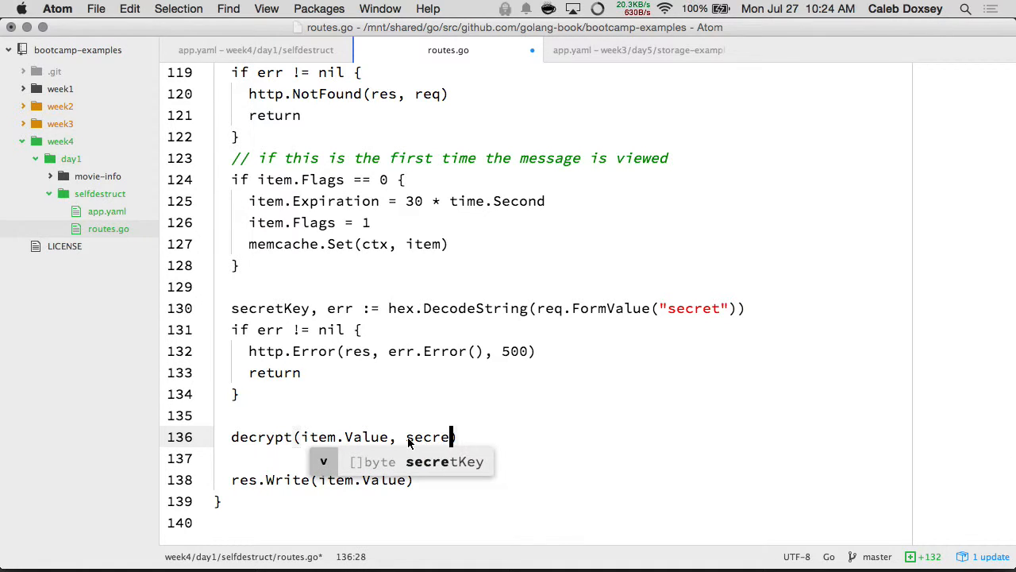
Step: Pass secretKey as decrypt's second argument: decrypt(item.Value, secretKey)
{"action": "key", "text": "Escape"}
{"action": "key", "text": "Up"}
{"action": "key", "text": "Up"}
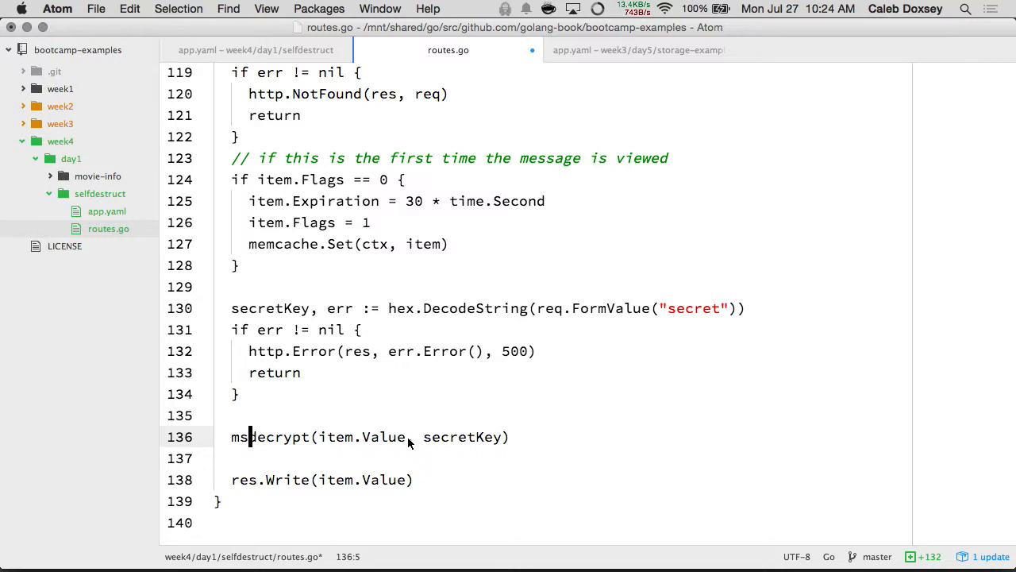
{"action": "type", "text": "g, err :="}
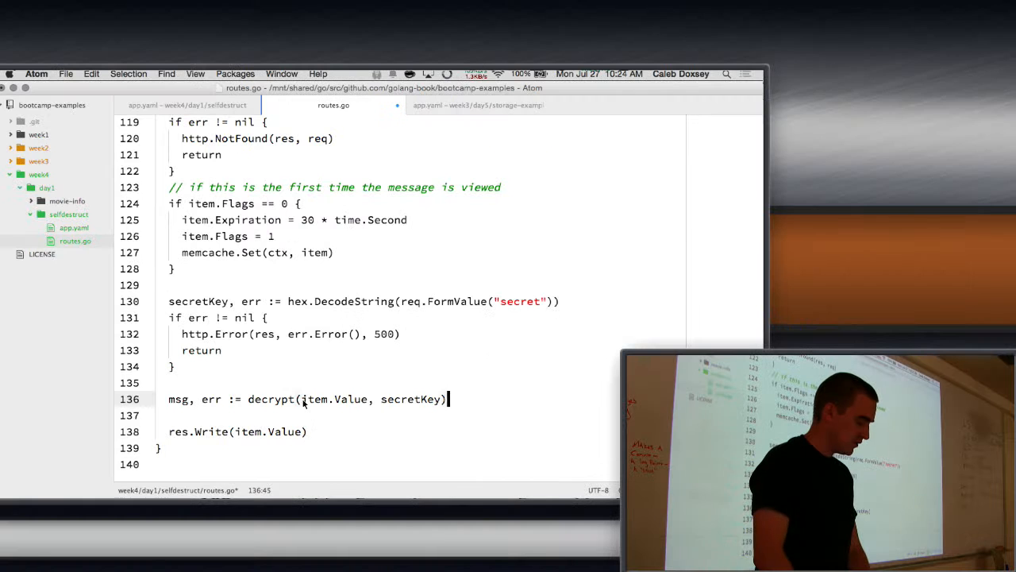
Step: Assign msg, err from decrypt and respond http.NotFound with return when decryption fails
{"action": "key", "text": "super+Right"}
{"action": "key", "text": "Return"}
{"action": "type", "text": "if err != nil {"}
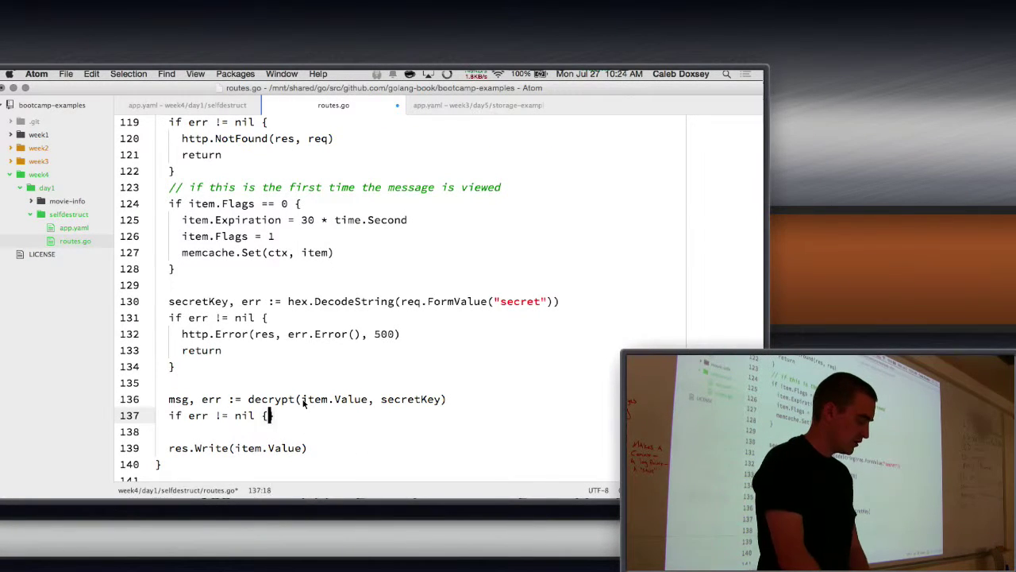
{"action": "key", "text": "Return"}
{"action": "type", "text": "http."}
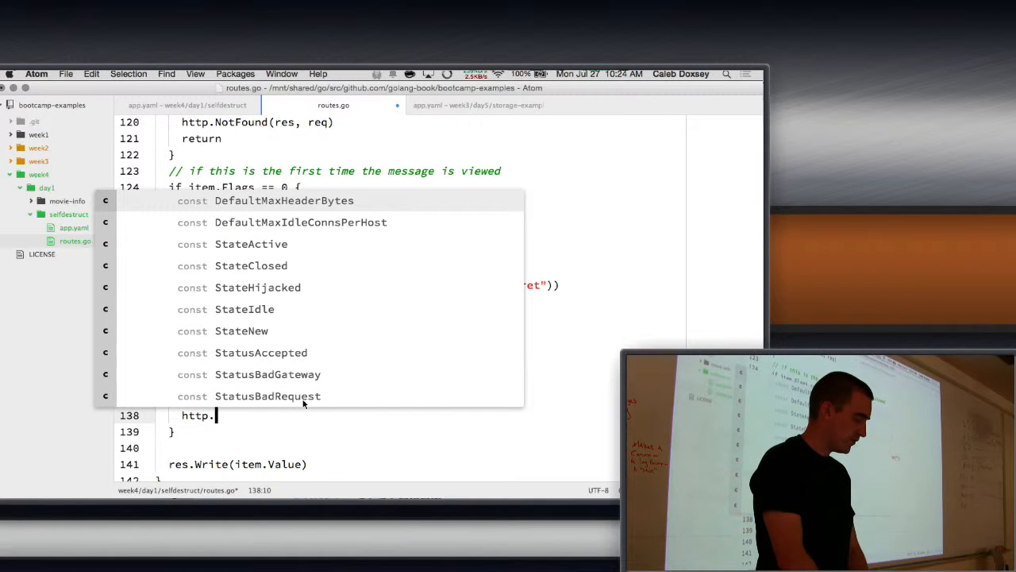
{"action": "type", "text": "NotFound(r"}
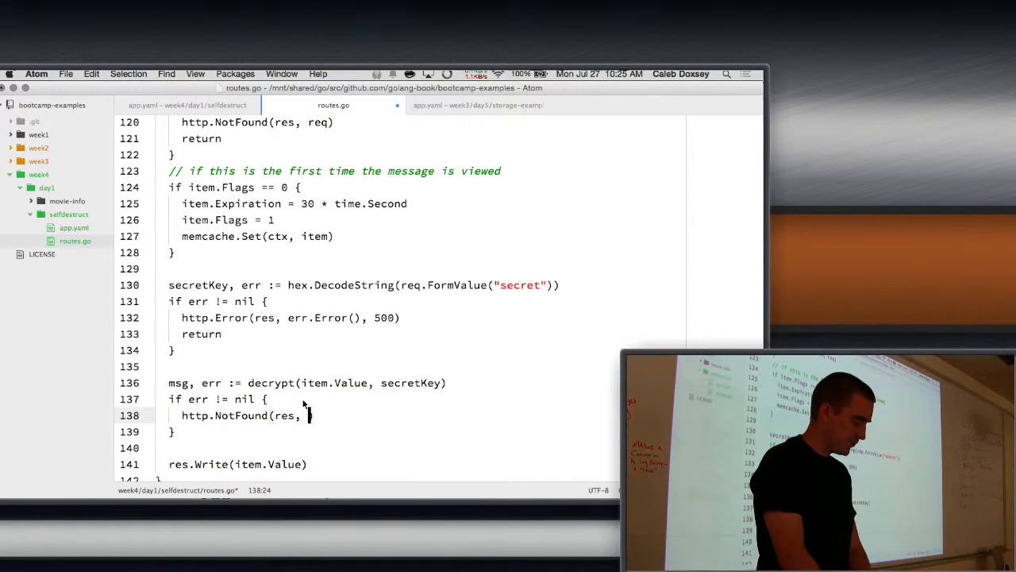
{"action": "type", "text": "es, req)"}
{"action": "key", "text": "Return"}
{"action": "type", "text": "ret"}
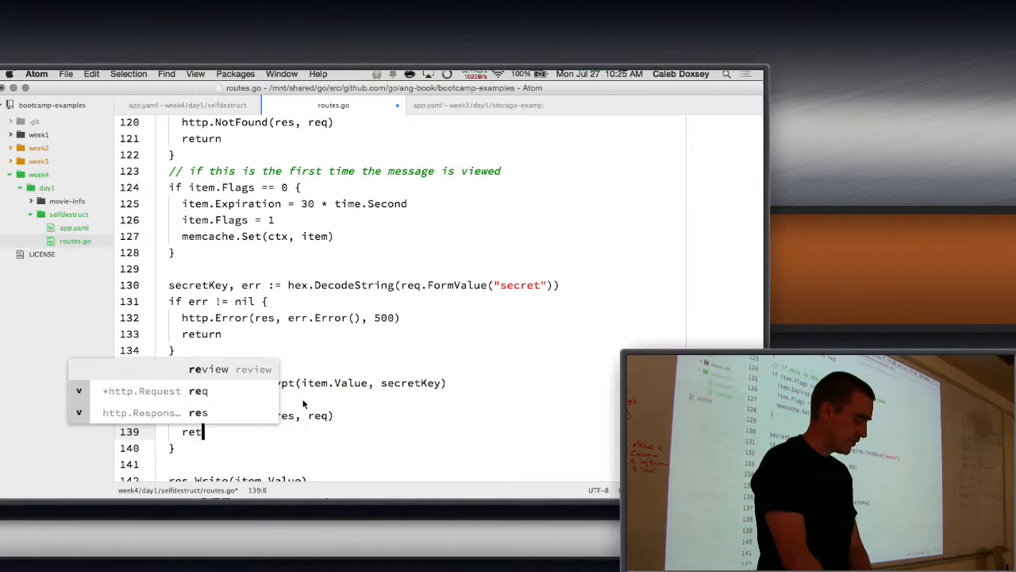
{"action": "type", "text": "urn"}
{"action": "scroll", "coordinate": [303, 404], "scroll_direction": "down", "scroll_amount": 2}
{"action": "left_click", "coordinate": [296, 464]}
{"action": "scroll", "coordinate": [297, 460], "scroll_direction": "down", "scroll_amount": 1}
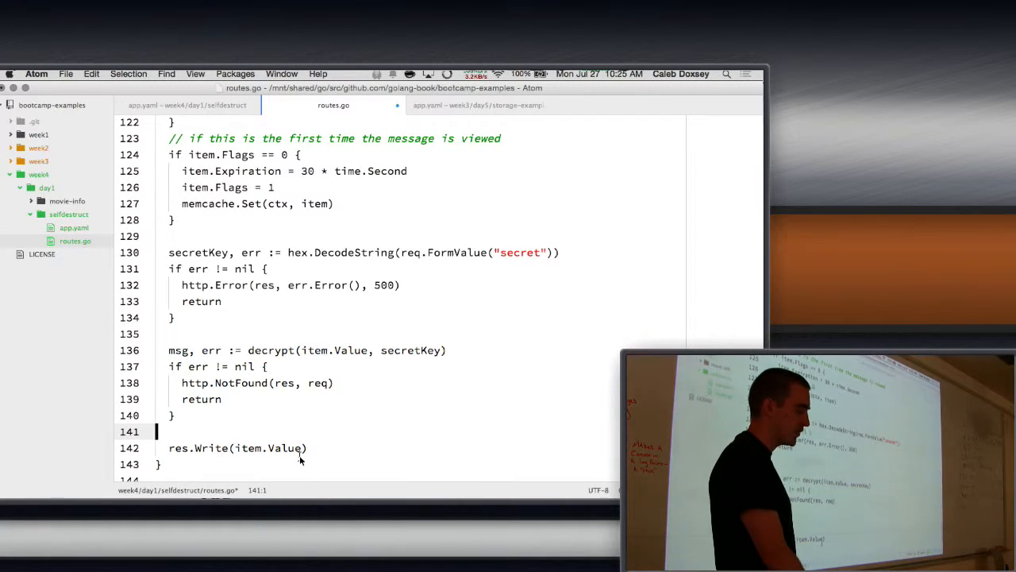
Step: Replace the bad-secret 500 error with the same NotFound response and select the first-view block
{"action": "left_click_drag", "start_coordinate": [337, 383], "coordinate": [341, 371]}
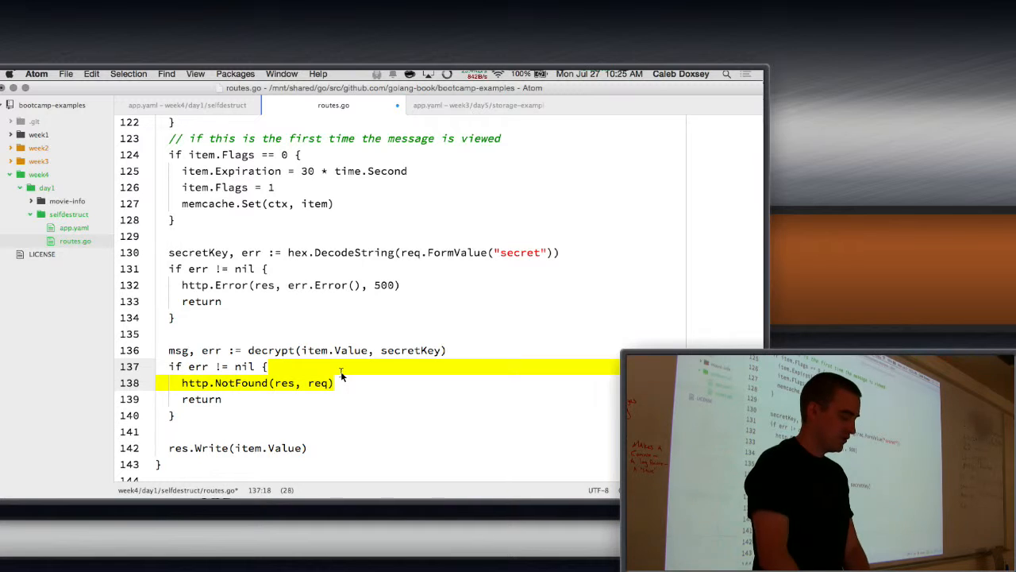
{"action": "key", "text": "super+c"}
{"action": "left_click_drag", "start_coordinate": [442, 284], "coordinate": [442, 273]}
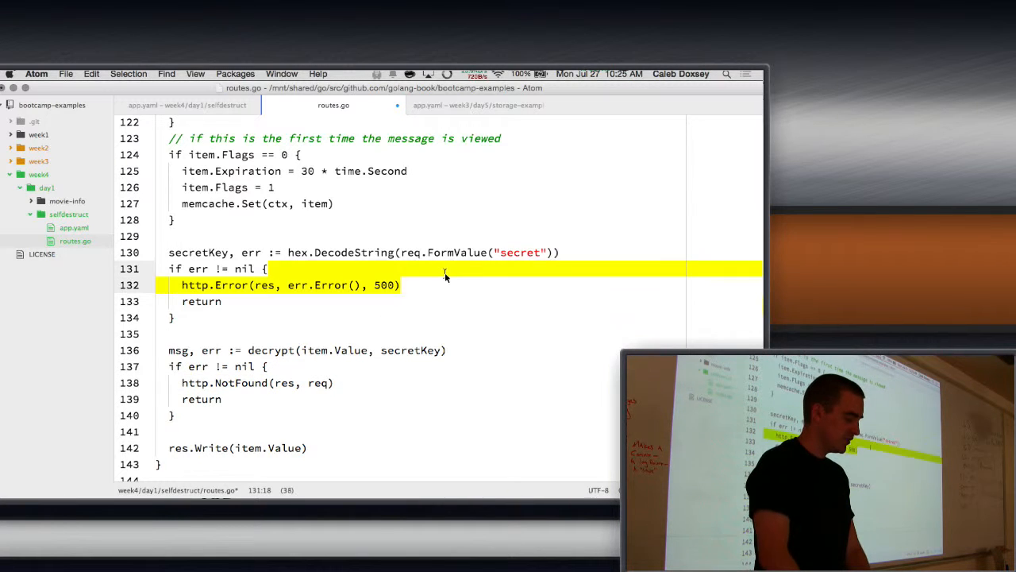
{"action": "key", "text": "super+v"}
{"action": "scroll", "coordinate": [403, 317], "scroll_direction": "down", "scroll_amount": 1}
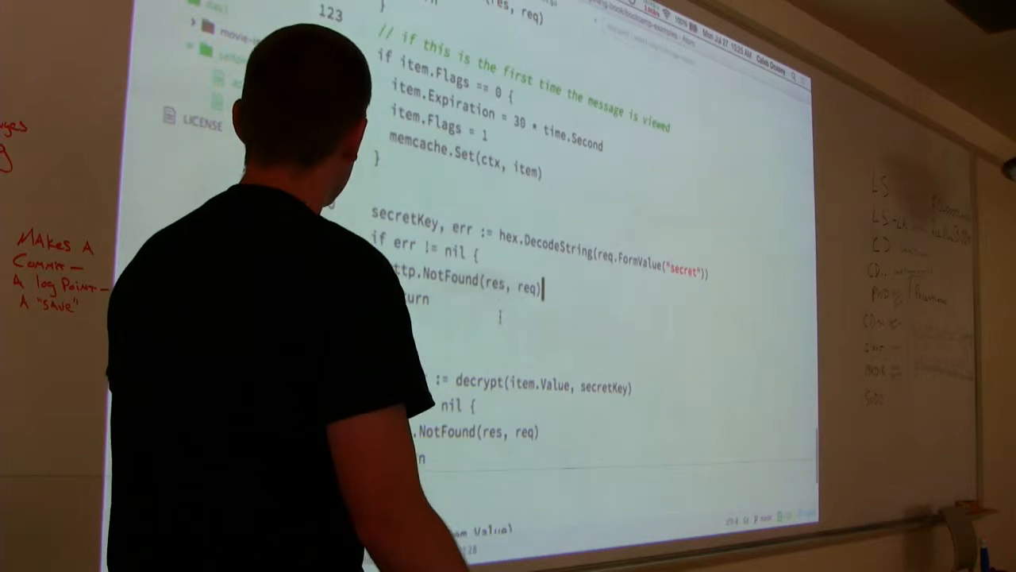
{"action": "left_click_drag", "start_coordinate": [396, 172], "coordinate": [412, 18]}
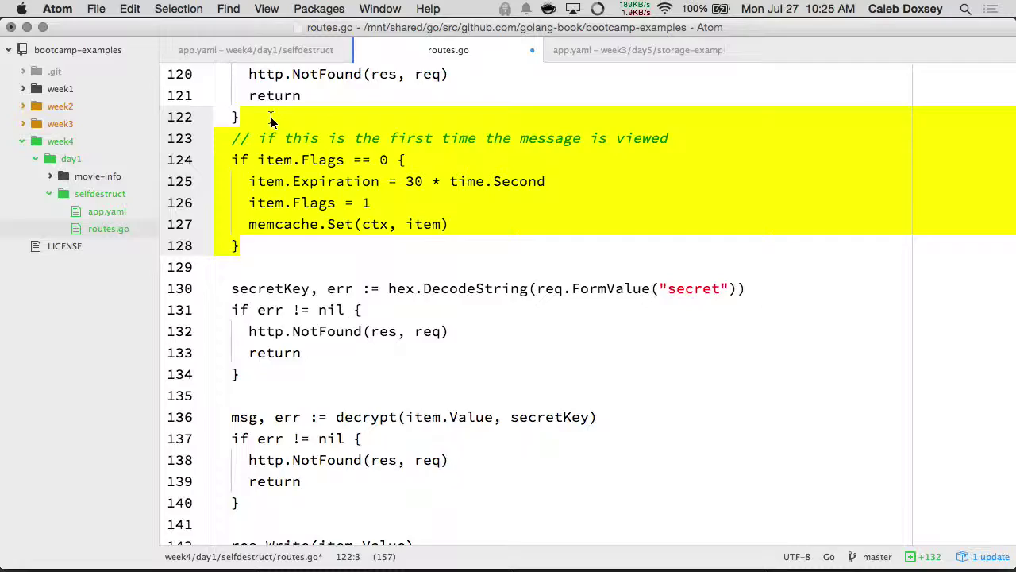
Step: Move the first-view expiration block to after the decrypt error check
{"action": "key", "text": "BackSpace"}
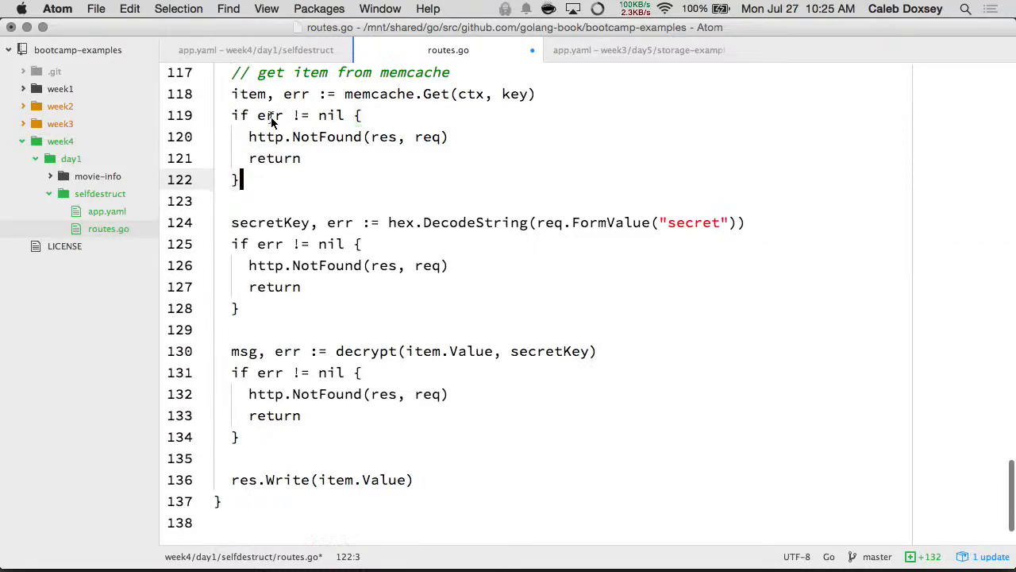
{"action": "key", "text": "super+v"}
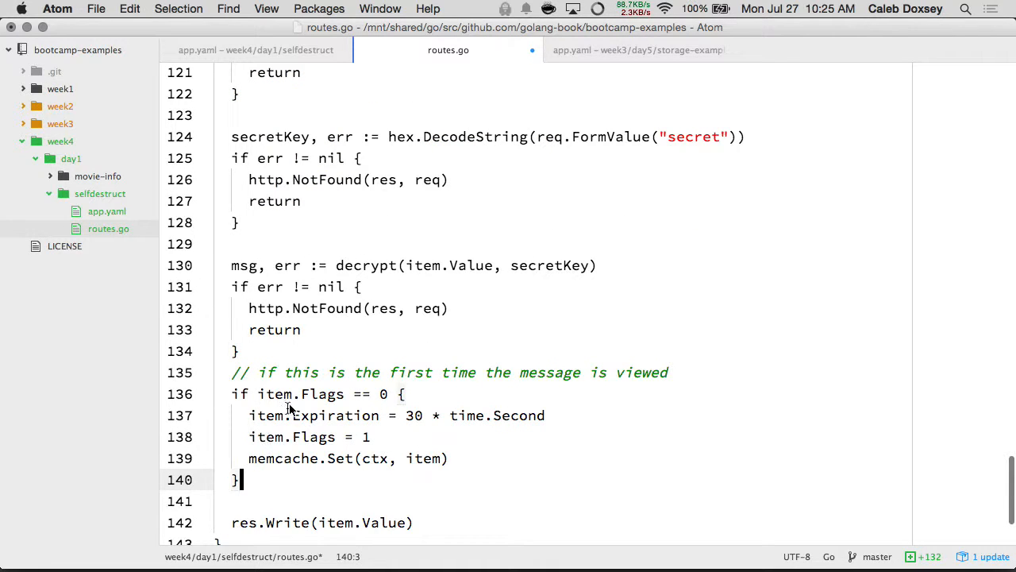
{"action": "left_click", "coordinate": [288, 356]}
{"action": "key", "text": "Return"}
{"action": "scroll", "coordinate": [289, 362], "scroll_direction": "down", "scroll_amount": 2}
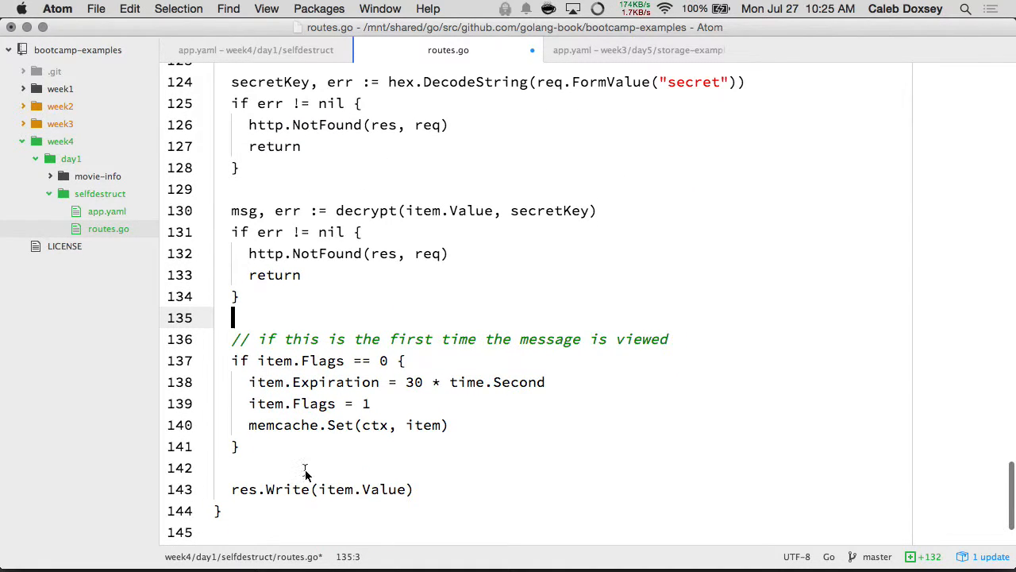
Step: Change res.Write(item.Value) to res.Write([]byte(msg)) and save the file
{"action": "left_click", "coordinate": [318, 482]}
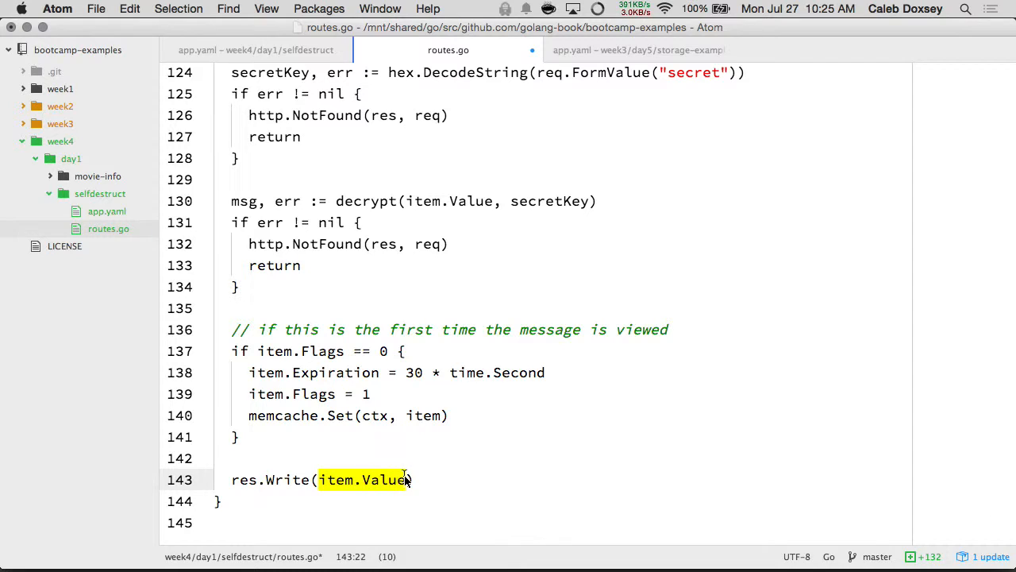
{"action": "type", "text": "msg"}
{"action": "key", "text": "Left"}
{"action": "key", "text": "Left"}
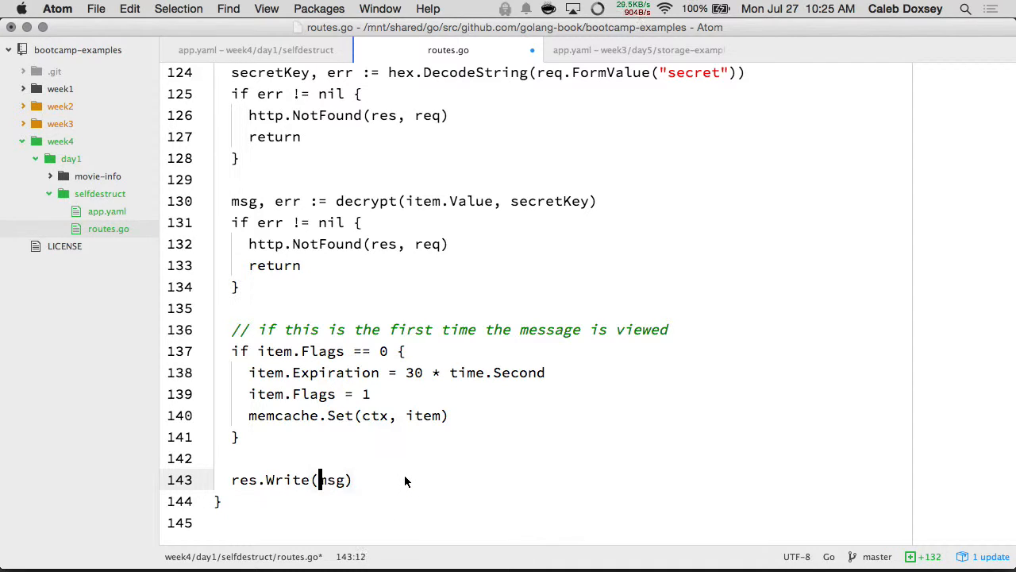
{"action": "type", "text": "[]byte("}
{"action": "key", "text": "super+Right"}
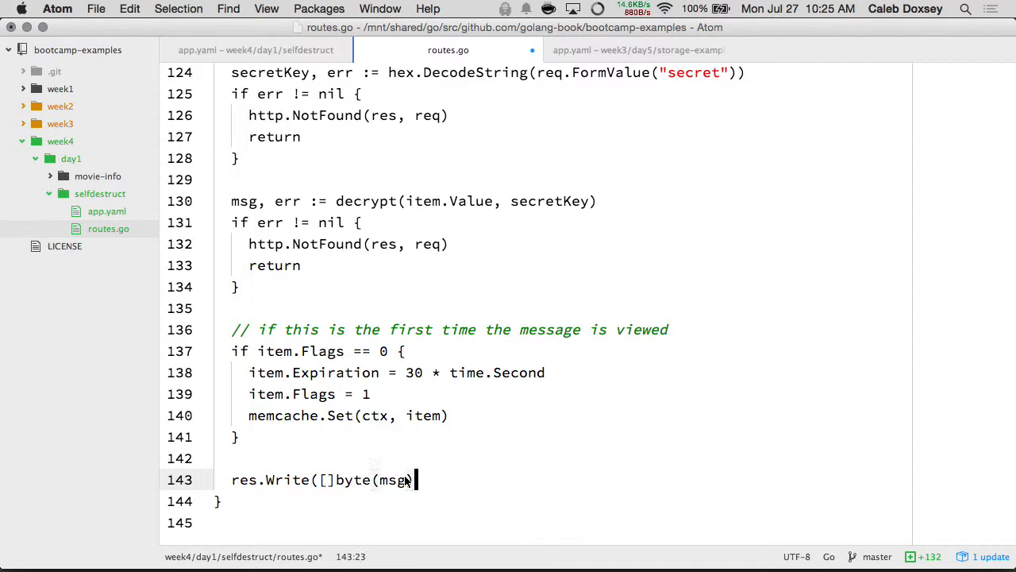
{"action": "key", "text": "super+s"}
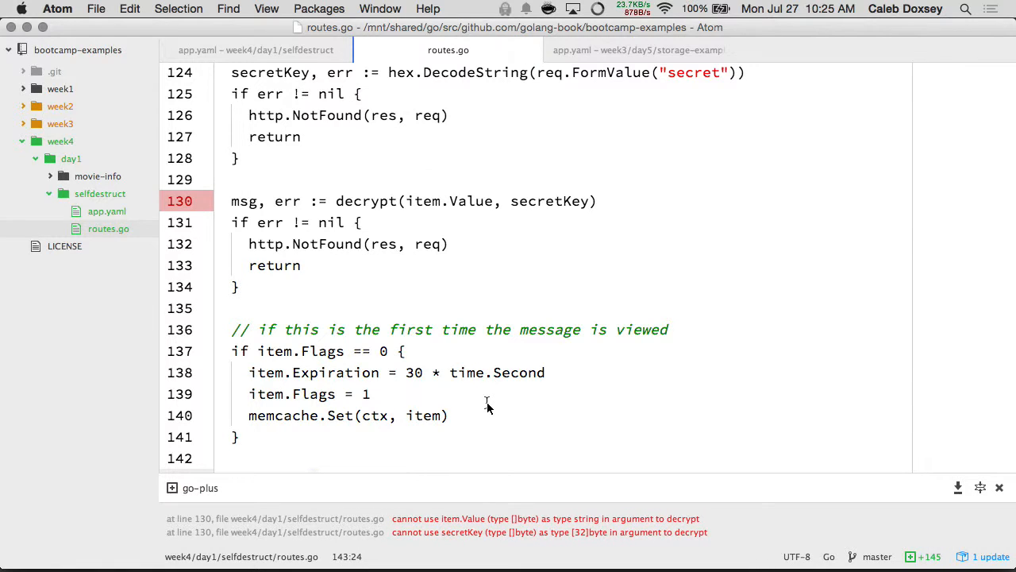
{"action": "scroll", "coordinate": [487, 407], "scroll_direction": "down", "scroll_amount": 1}
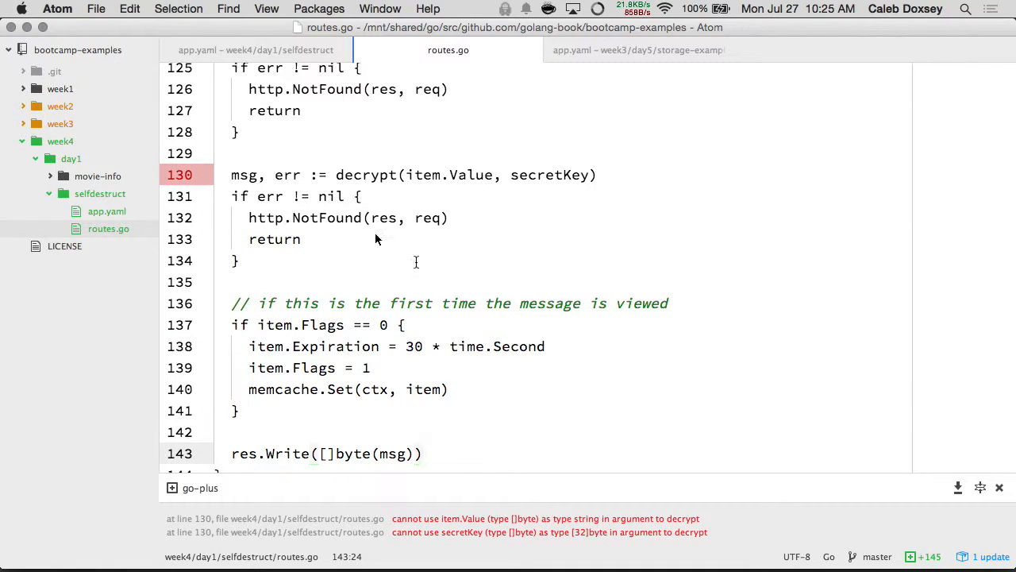
{"action": "type", "text": "s"}
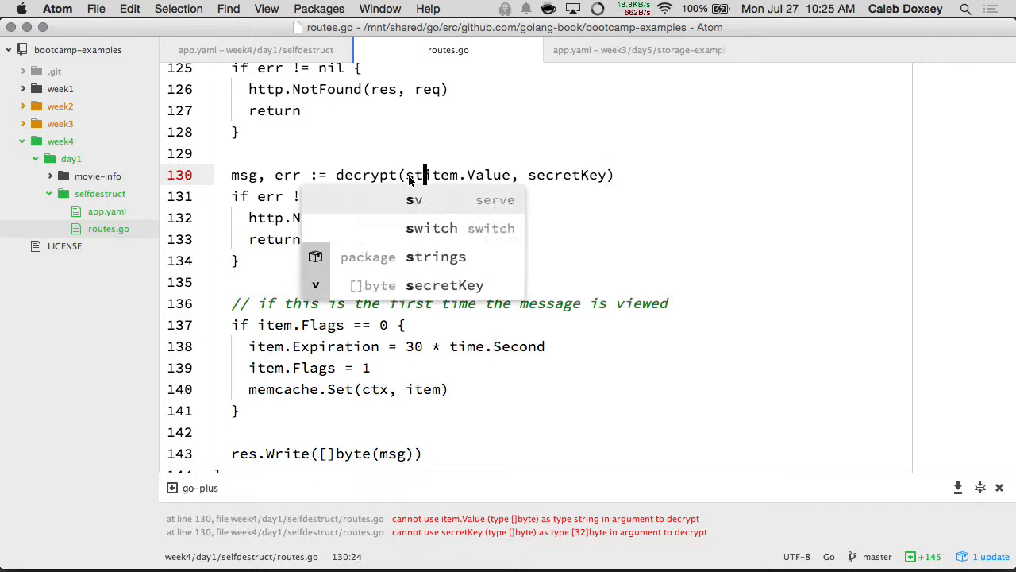
{"action": "type", "text": "tring("}
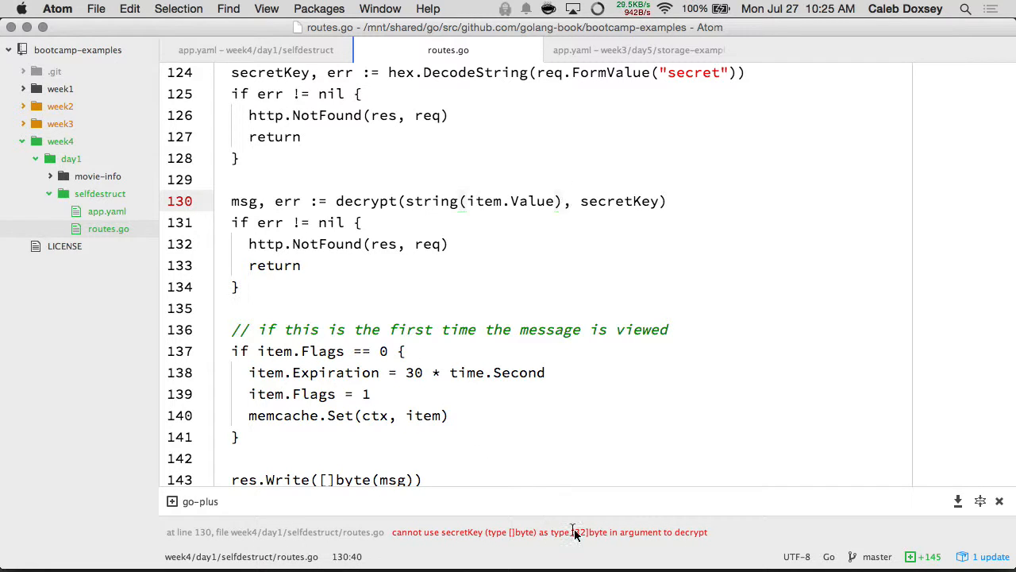
{"action": "scroll", "coordinate": [439, 226], "scroll_direction": "down", "scroll_amount": 2}
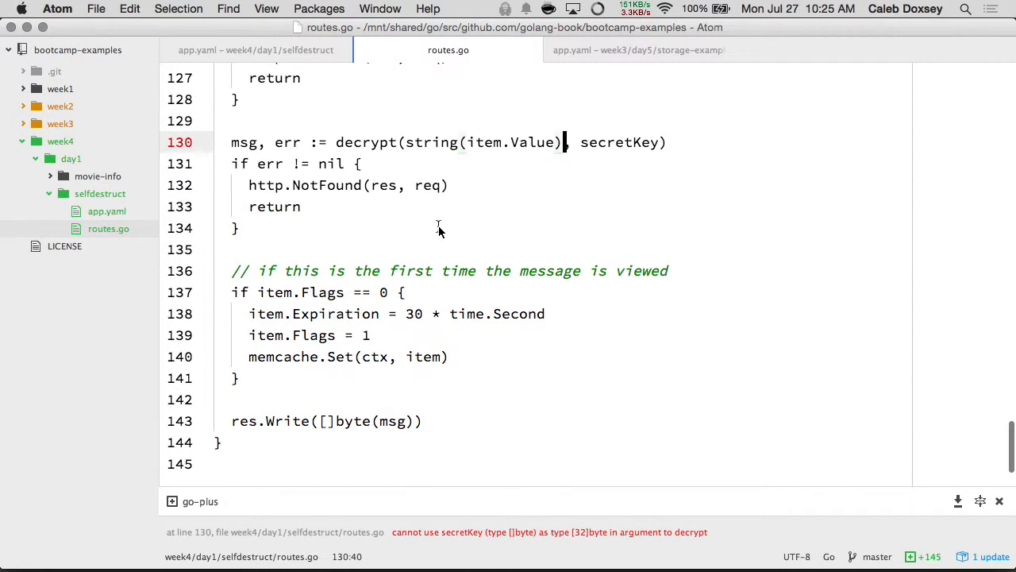
{"action": "scroll", "coordinate": [438, 226], "scroll_direction": "up", "scroll_amount": 3}
{"action": "scroll", "coordinate": [426, 176], "scroll_direction": "up", "scroll_amount": 2}
{"action": "double_click", "coordinate": [284, 191]}
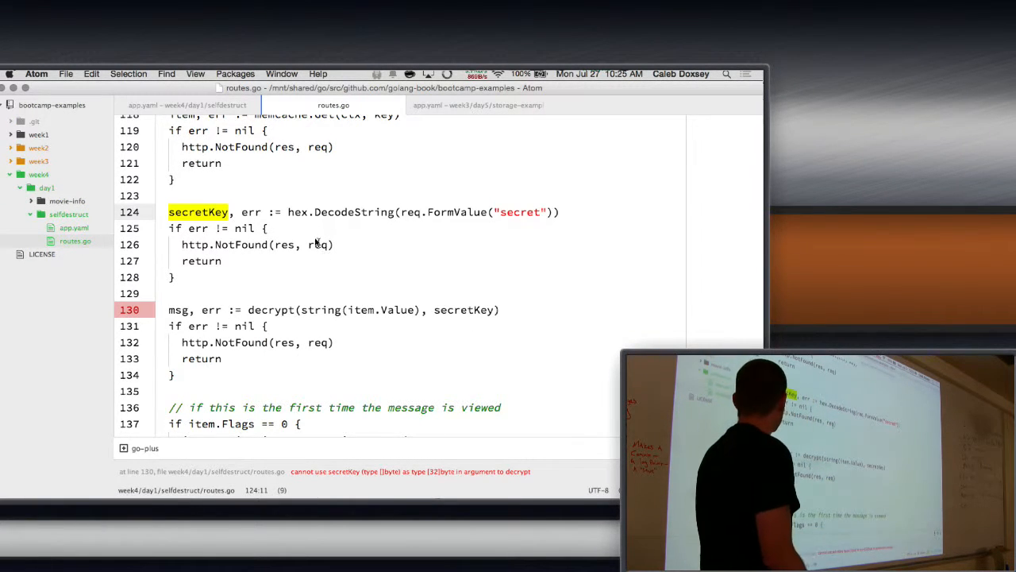
Step: Declare var secretKey [32]byte, decode into bs, reject len(bs) != 32, copy(secretKey[:], bs) and save
{"action": "left_click", "coordinate": [290, 199]}
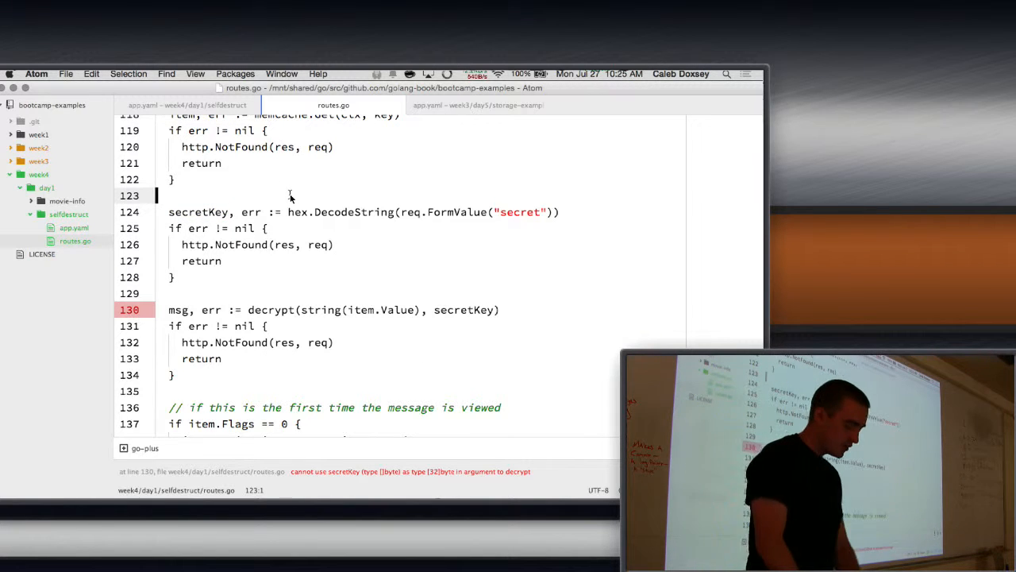
{"action": "key", "text": "Return"}
{"action": "type", "text": "var "}
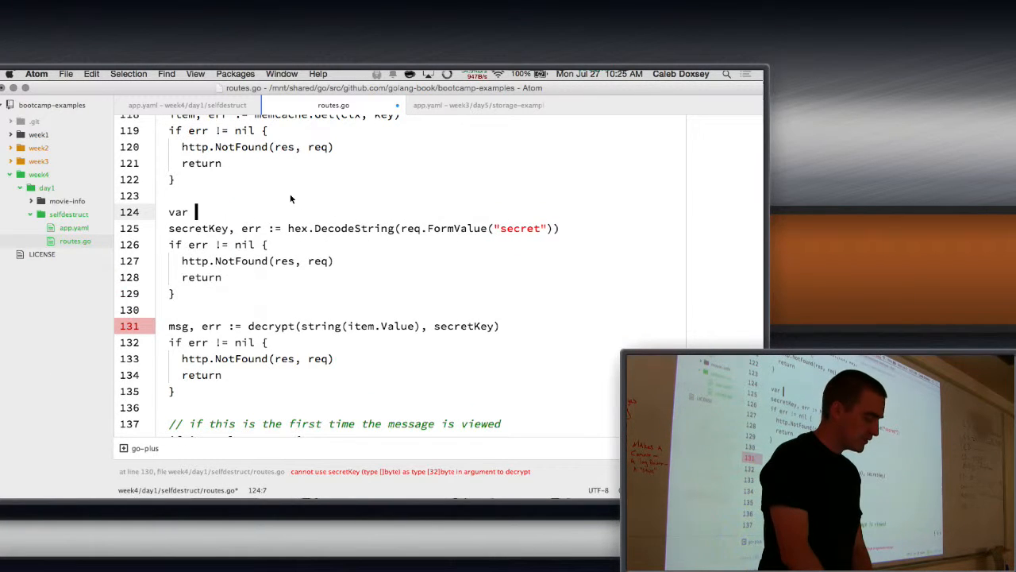
{"action": "type", "text": "secr"}
{"action": "type", "text": "etKey ["}
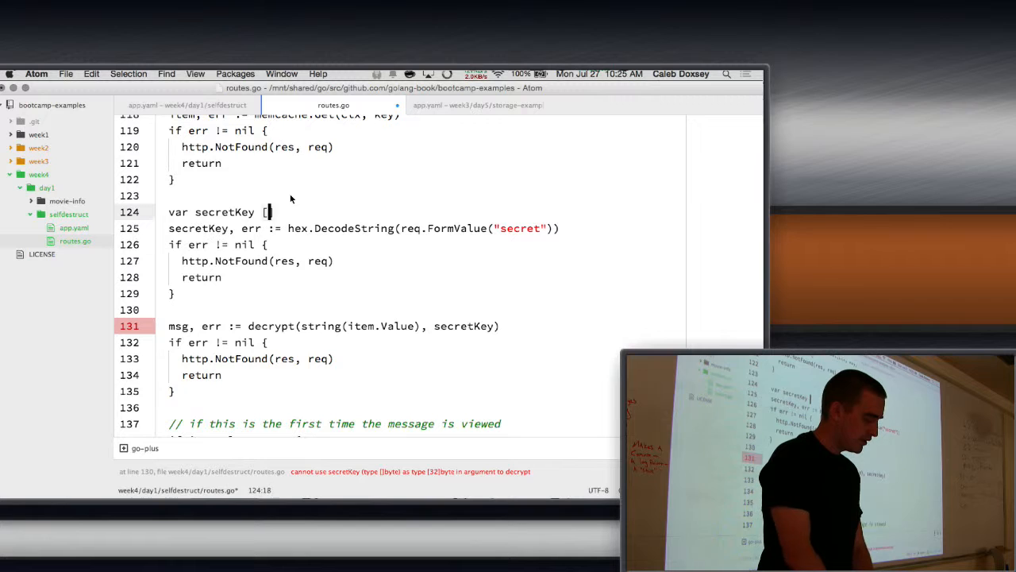
{"action": "type", "text": "yte"}
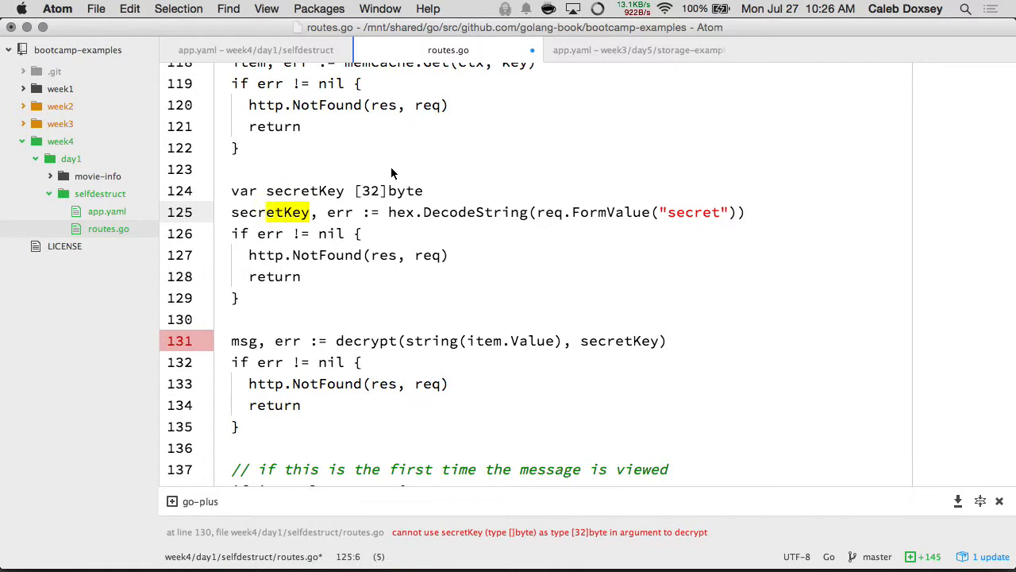
{"action": "type", "text": "bs"}
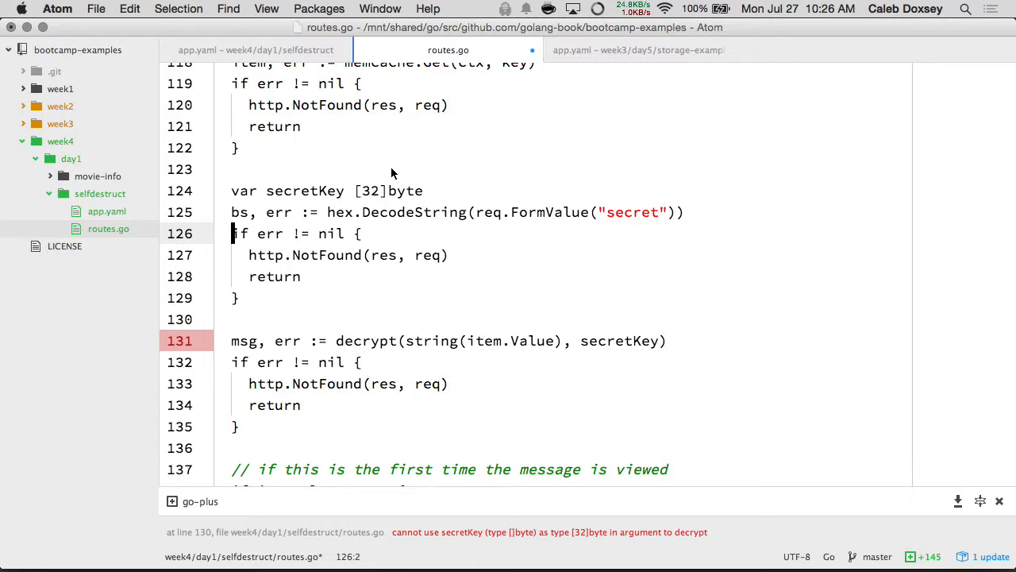
{"action": "type", "text": "| l"}
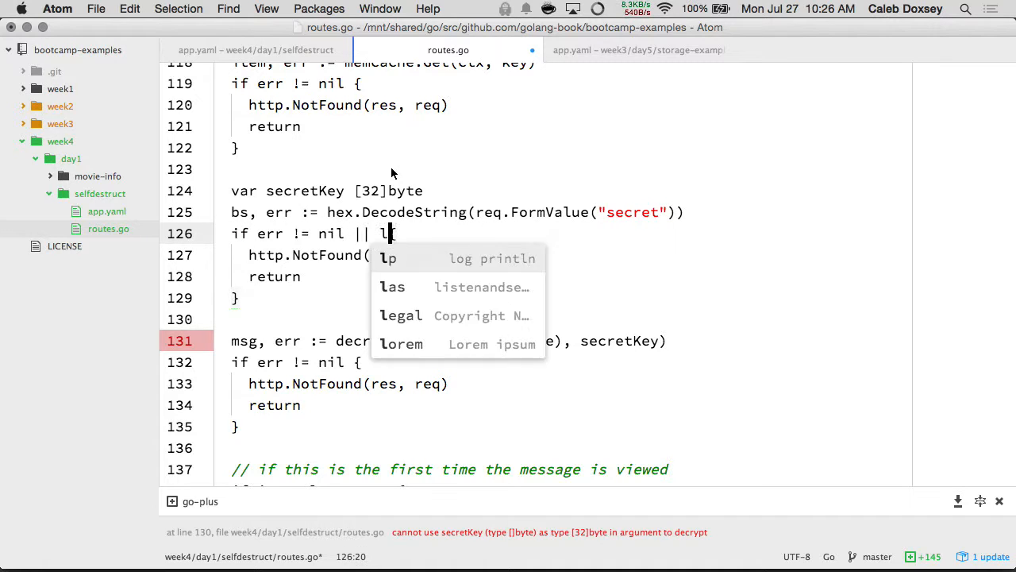
{"action": "type", "text": "en(bs) "}
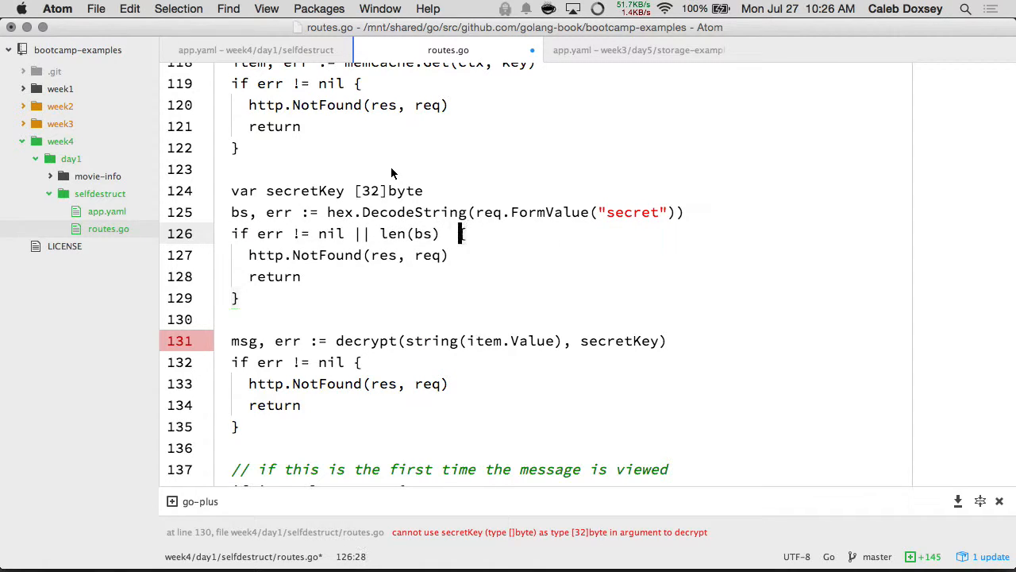
{"action": "type", "text": "= 32 {"}
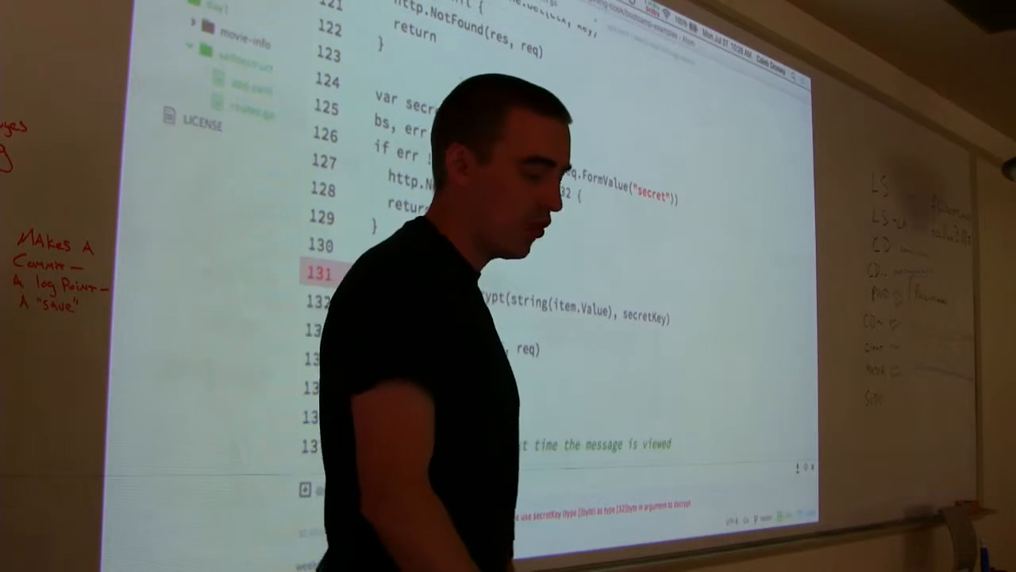
{"action": "key", "text": "Down"}
{"action": "key", "text": "Down"}
{"action": "key", "text": "Return"}
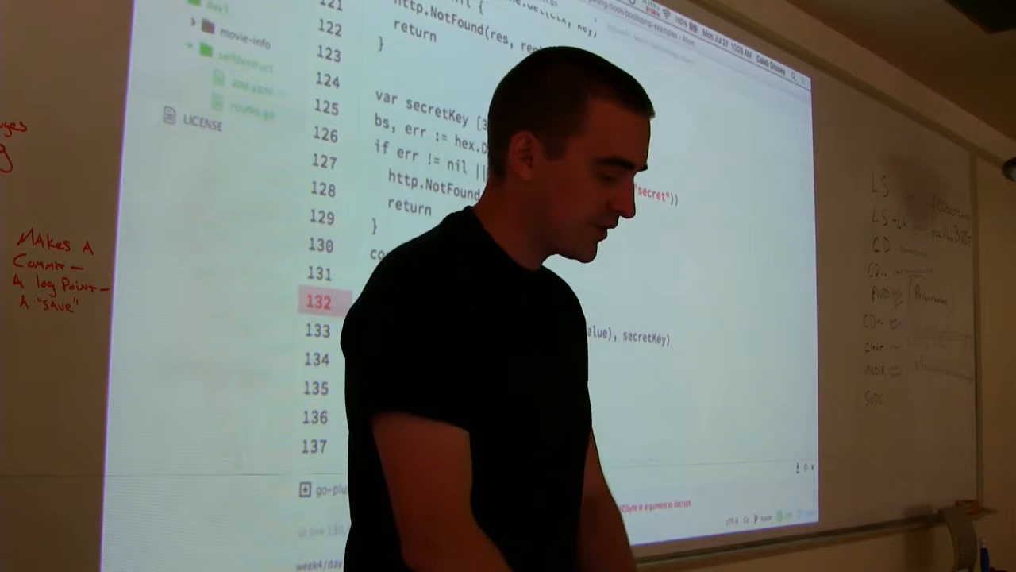
{"action": "type", "text": "copy(secret"}
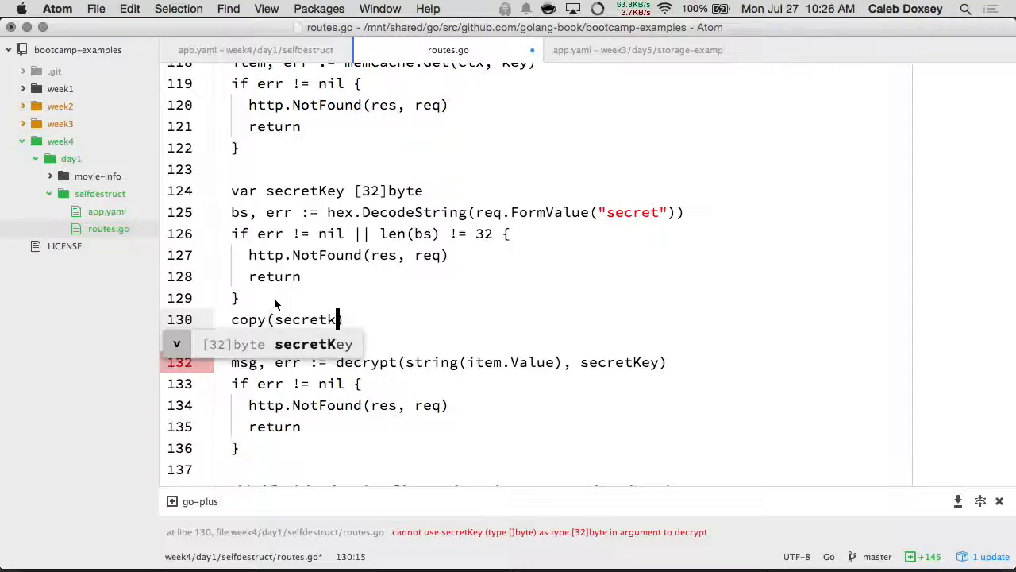
{"action": "type", "text": "Key[:],"}
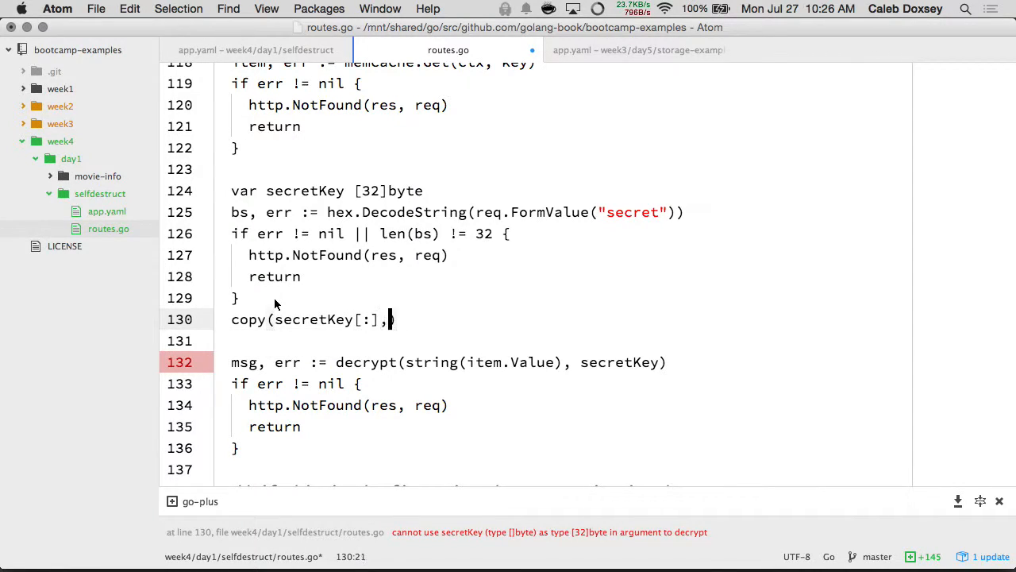
{"action": "type", "text": " bs)"}
{"action": "key", "text": "ctrl+s"}
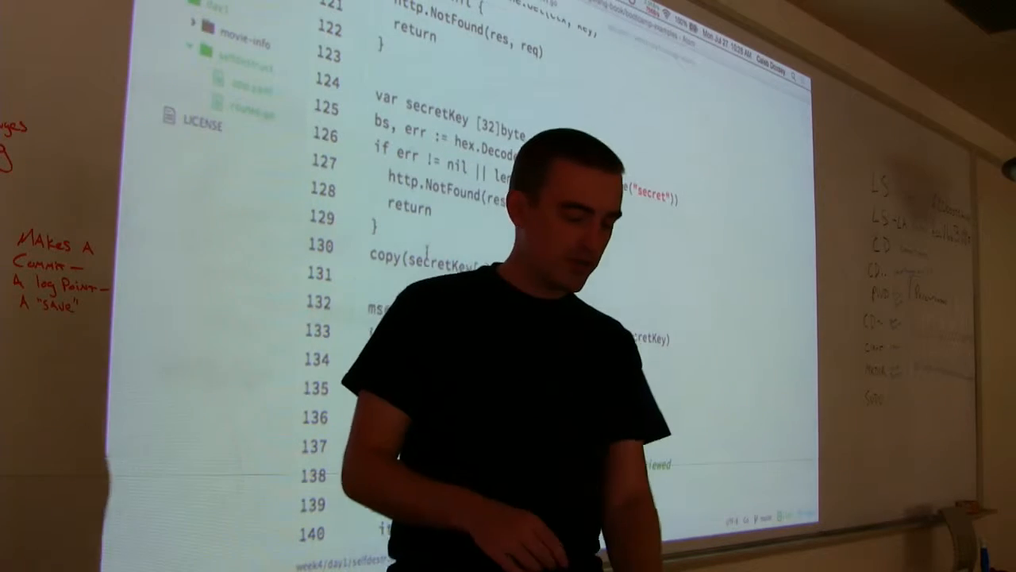
{"action": "key", "text": "super+Tab"}
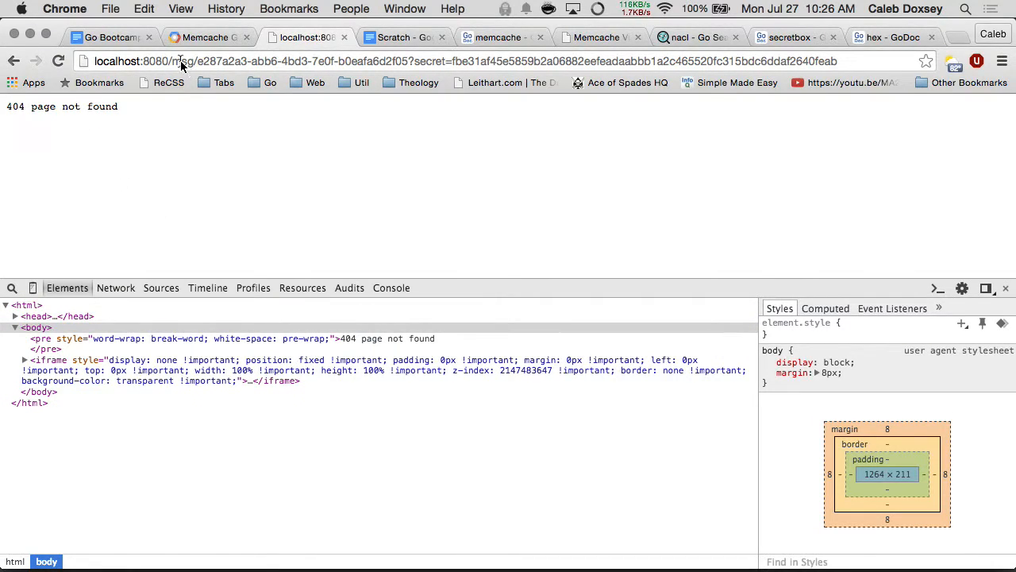
Step: Return to the message form, submit 'test 7' and follow its link to see the decrypted text
{"action": "left_click_drag", "start_coordinate": [172, 61], "coordinate": [860, 167]}
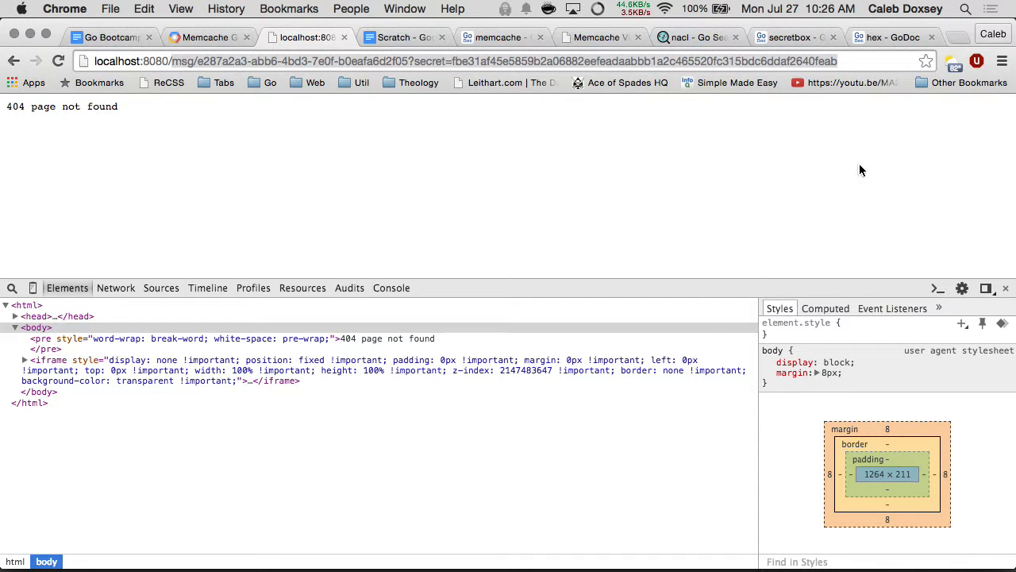
{"action": "key", "text": "BackSpace"}
{"action": "key", "text": "Return"}
{"action": "type", "text": "test 7"}
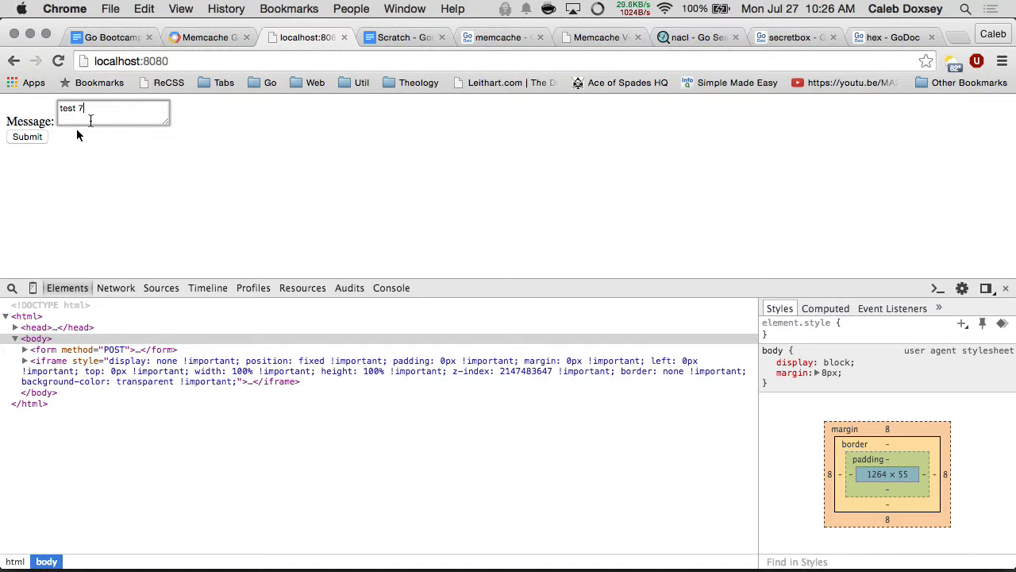
{"action": "left_click", "coordinate": [27, 136]}
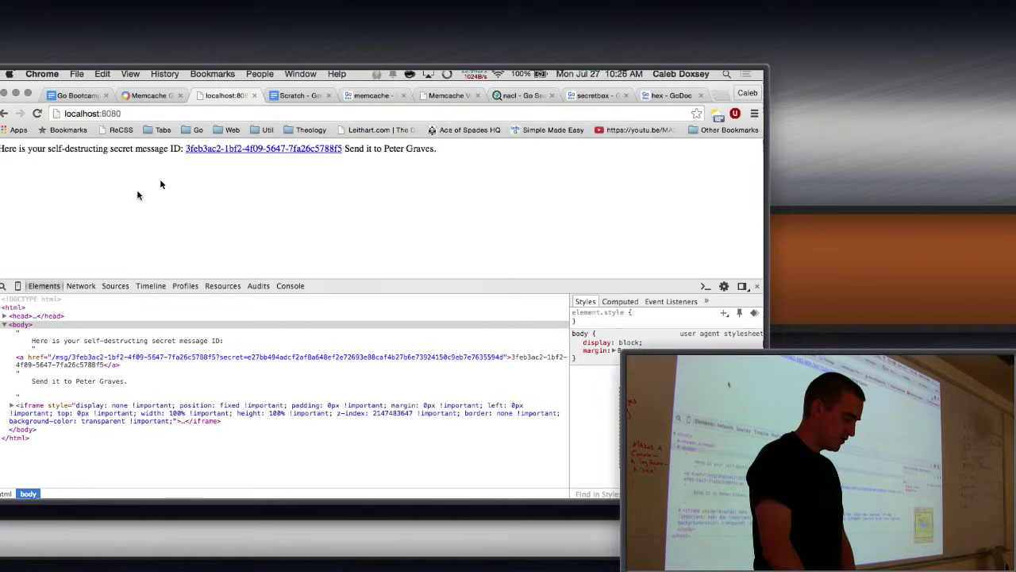
{"action": "left_click", "coordinate": [219, 149]}
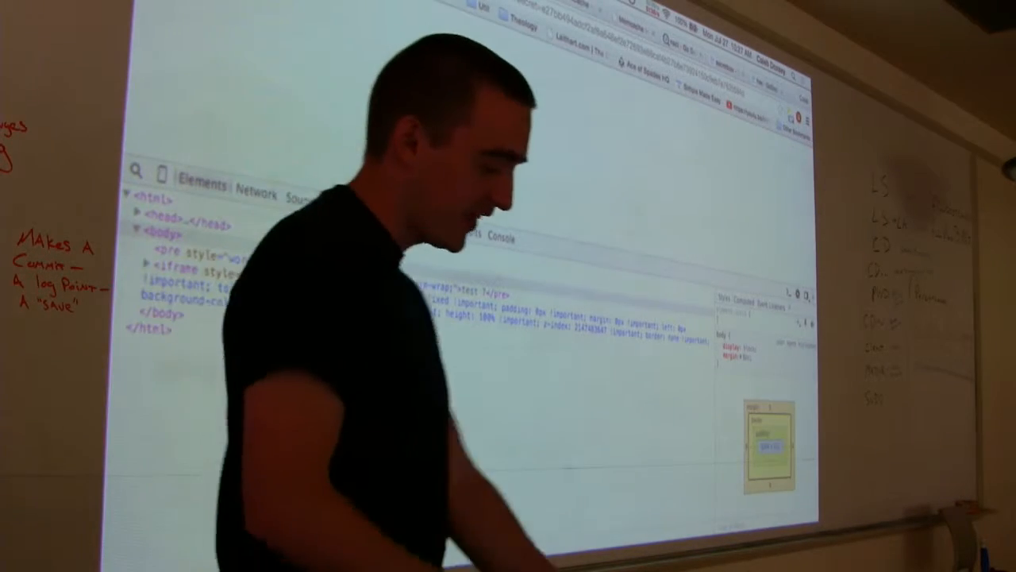
Step: Fold the encrypt, decrypt and generatePassword bodies, then select the line reading the message form value
{"action": "key", "text": "alt+Tab"}
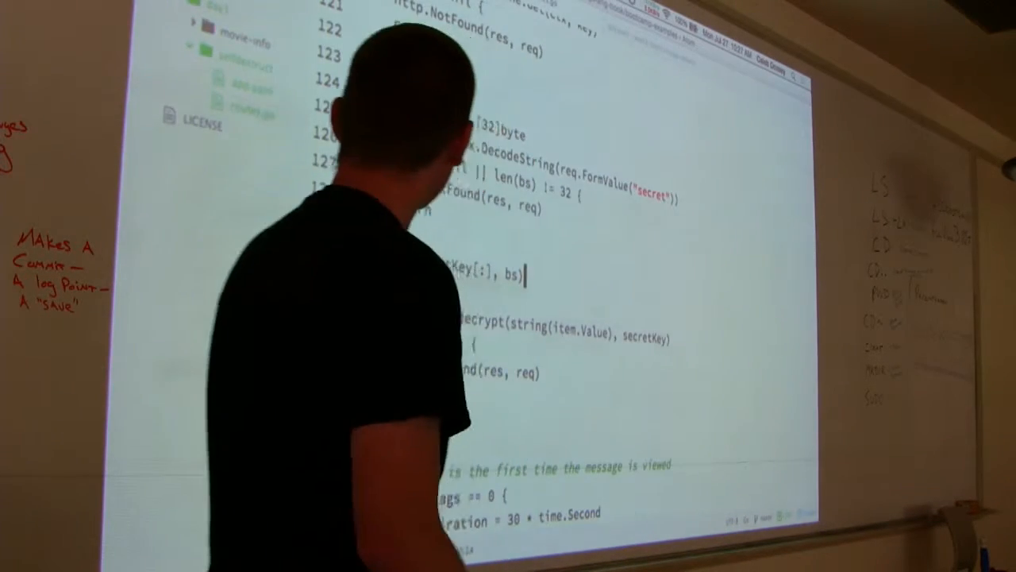
{"action": "scroll", "coordinate": [556, 278], "scroll_direction": "up", "scroll_amount": 5}
{"action": "scroll", "coordinate": [555, 278], "scroll_direction": "up", "scroll_amount": 5}
{"action": "scroll", "coordinate": [556, 278], "scroll_direction": "up", "scroll_amount": 5}
{"action": "scroll", "coordinate": [555, 278], "scroll_direction": "up", "scroll_amount": 5}
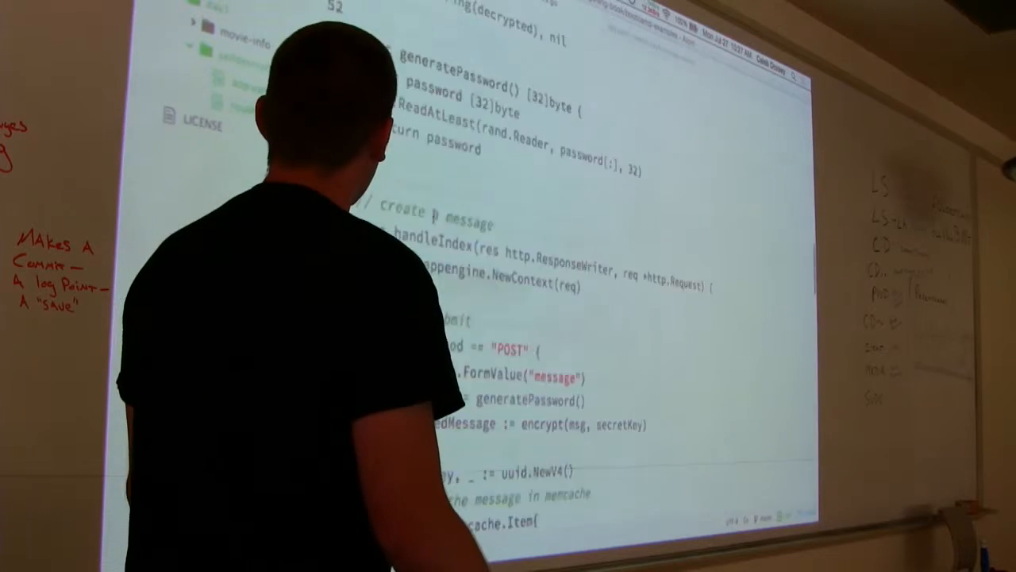
{"action": "scroll", "coordinate": [556, 278], "scroll_direction": "up", "scroll_amount": 5}
{"action": "scroll", "coordinate": [555, 278], "scroll_direction": "up", "scroll_amount": 5}
{"action": "scroll", "coordinate": [556, 278], "scroll_direction": "up", "scroll_amount": 5}
{"action": "scroll", "coordinate": [556, 278], "scroll_direction": "up", "scroll_amount": 3}
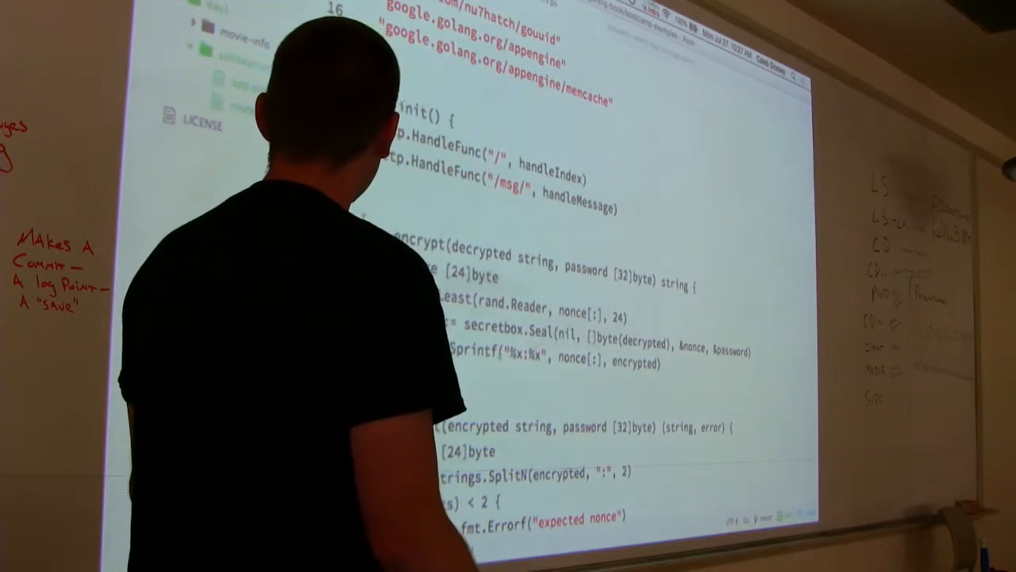
{"action": "left_click", "coordinate": [202, 303]}
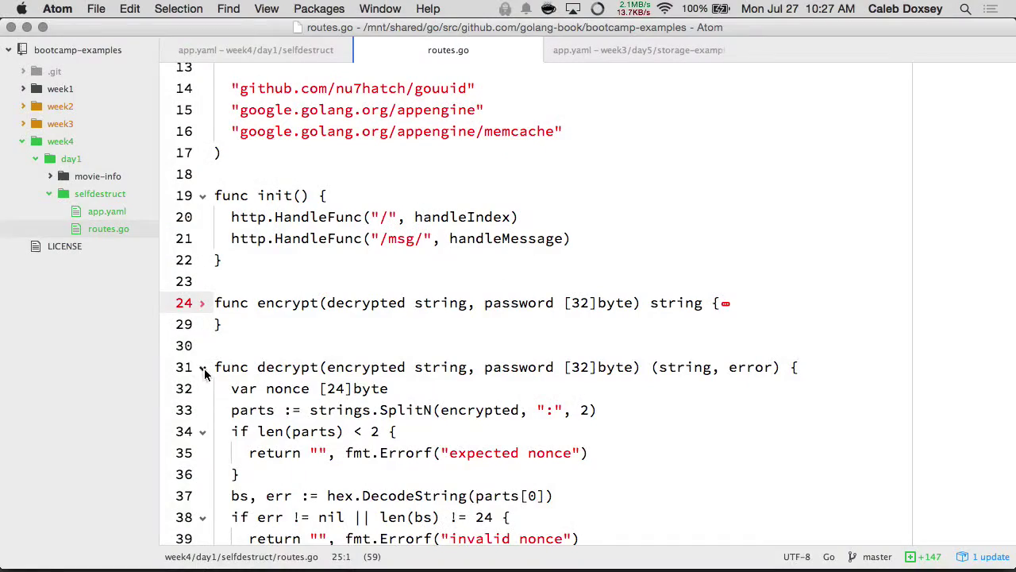
{"action": "left_click", "coordinate": [203, 367]}
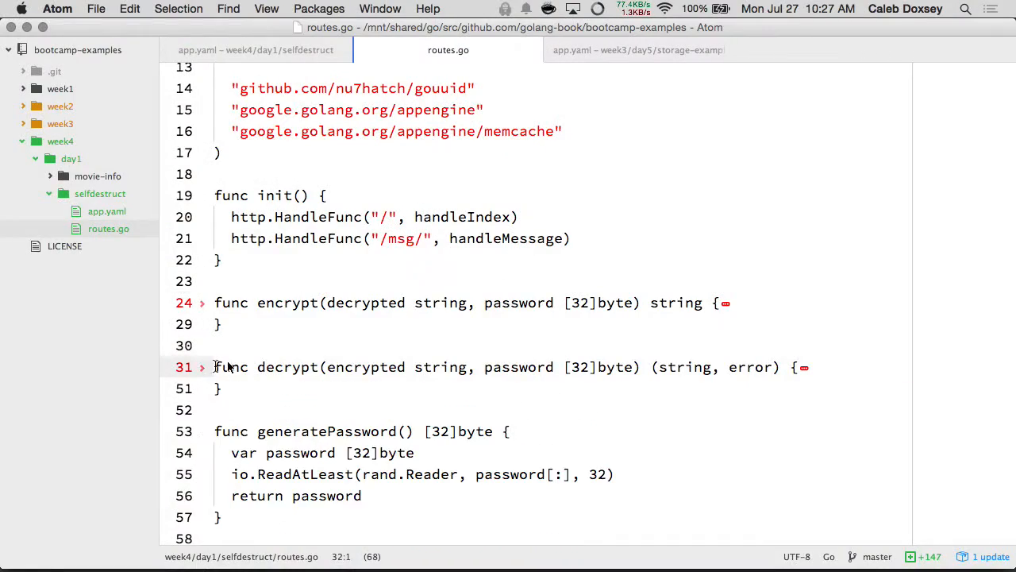
{"action": "scroll", "coordinate": [226, 367], "scroll_direction": "down", "scroll_amount": 3}
{"action": "scroll", "coordinate": [230, 357], "scroll_direction": "down", "scroll_amount": 1}
{"action": "left_click", "coordinate": [233, 347]}
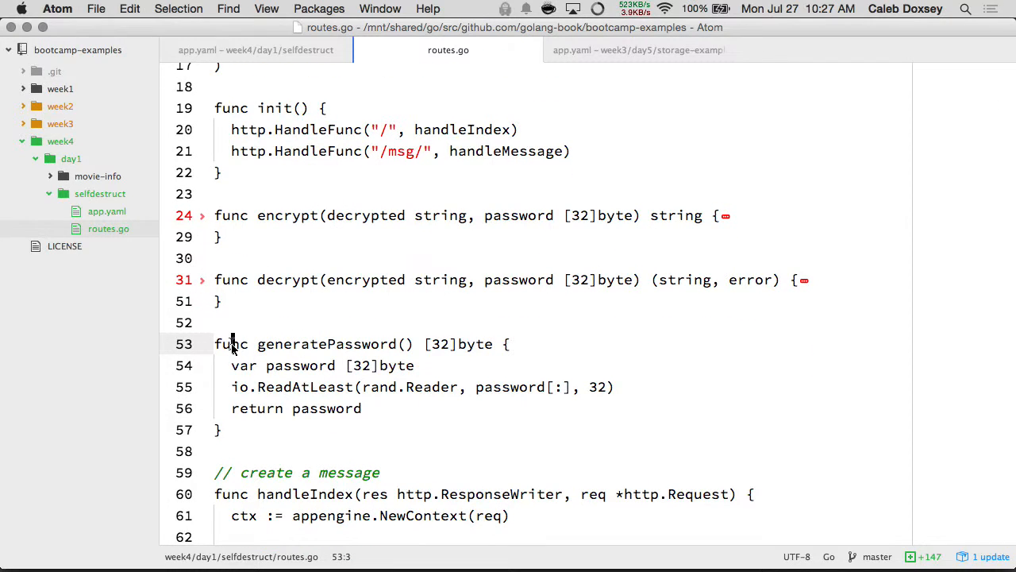
{"action": "scroll", "coordinate": [233, 347], "scroll_direction": "down", "scroll_amount": 1}
{"action": "left_click", "coordinate": [202, 333]}
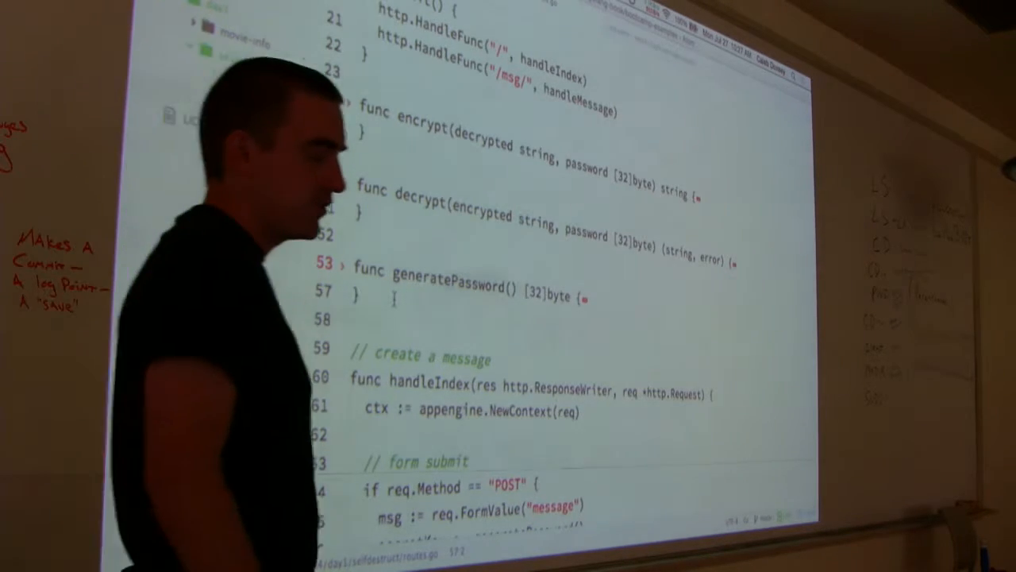
{"action": "scroll", "coordinate": [393, 300], "scroll_direction": "down", "scroll_amount": 1}
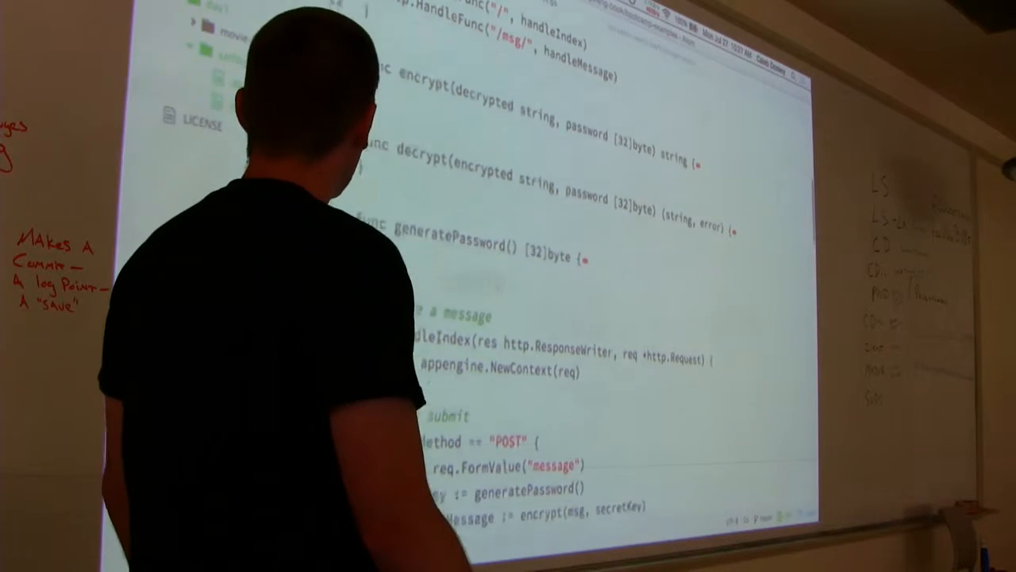
{"action": "scroll", "coordinate": [393, 299], "scroll_direction": "down", "scroll_amount": 2}
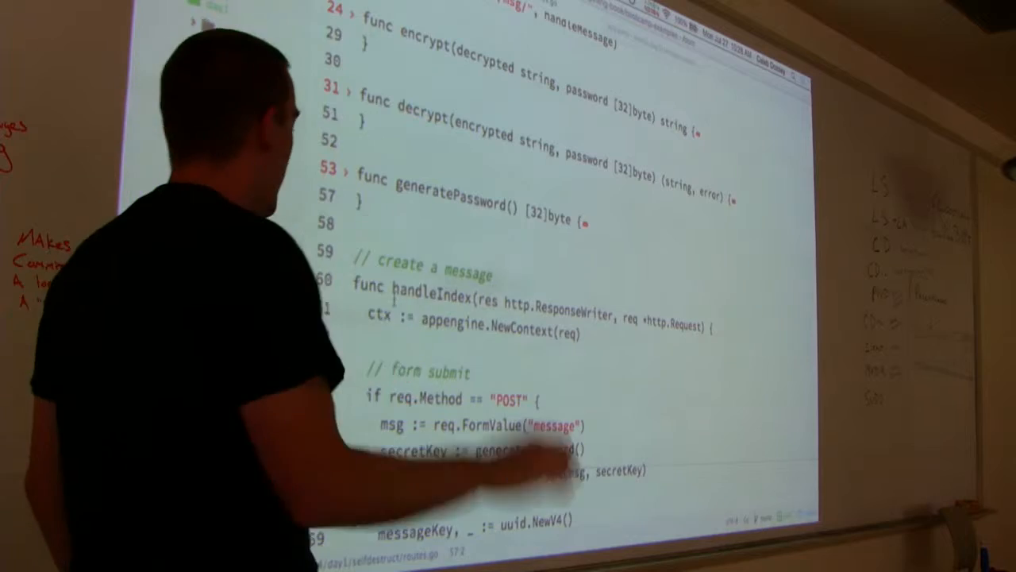
{"action": "scroll", "coordinate": [556, 317], "scroll_direction": "down", "scroll_amount": 1}
{"action": "scroll", "coordinate": [555, 318], "scroll_direction": "down", "scroll_amount": 3}
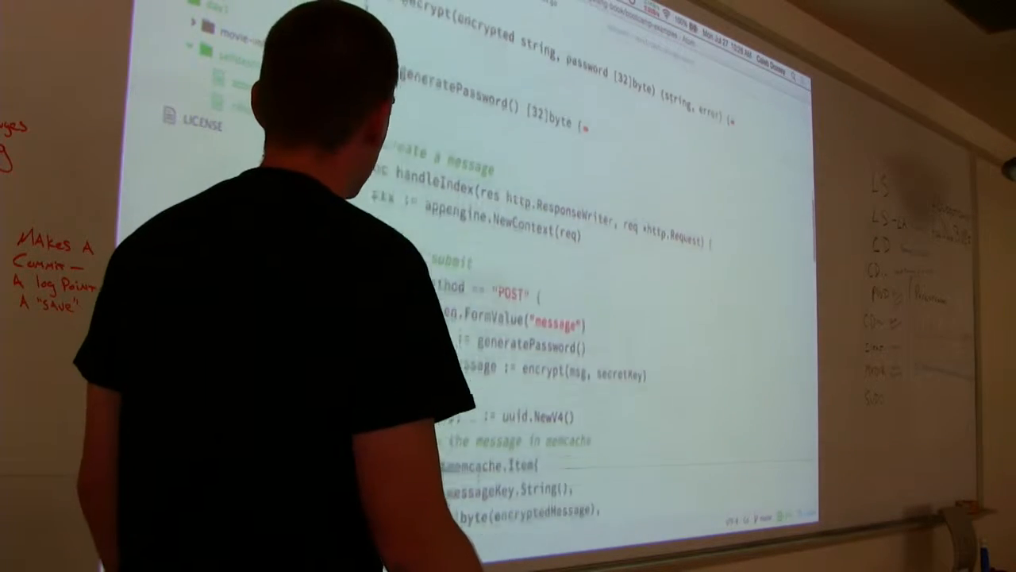
{"action": "scroll", "coordinate": [556, 317], "scroll_direction": "down", "scroll_amount": 3}
{"action": "scroll", "coordinate": [556, 318], "scroll_direction": "down", "scroll_amount": 1}
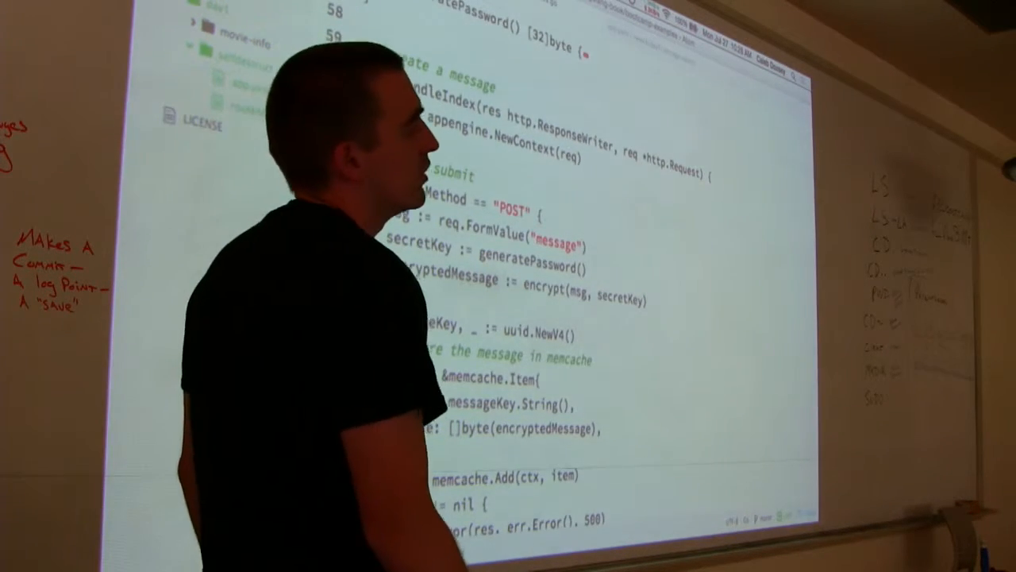
{"action": "scroll", "coordinate": [556, 317], "scroll_direction": "down", "scroll_amount": 3}
{"action": "scroll", "coordinate": [556, 318], "scroll_direction": "down", "scroll_amount": 4}
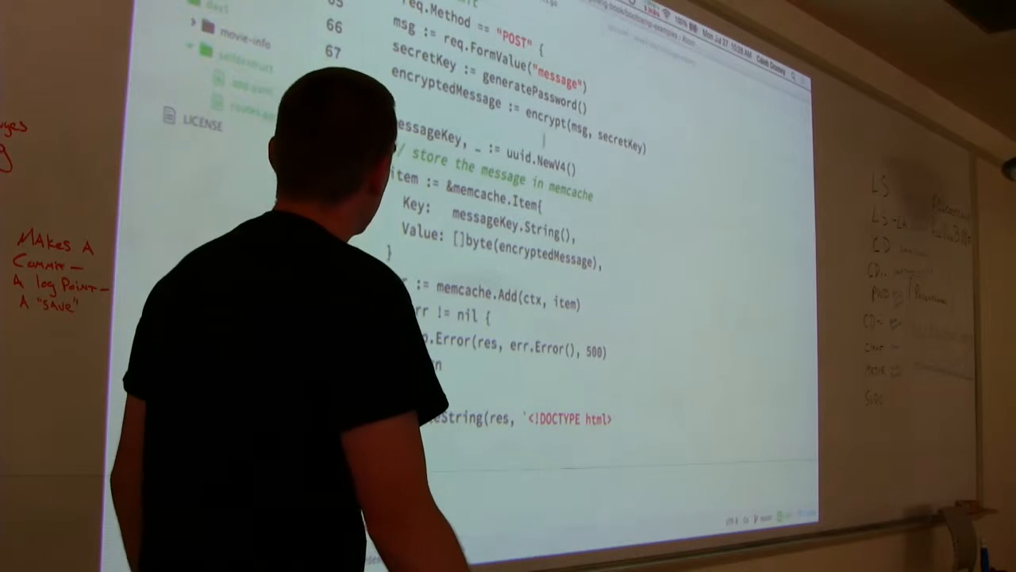
{"action": "triple_click", "coordinate": [553, 73]}
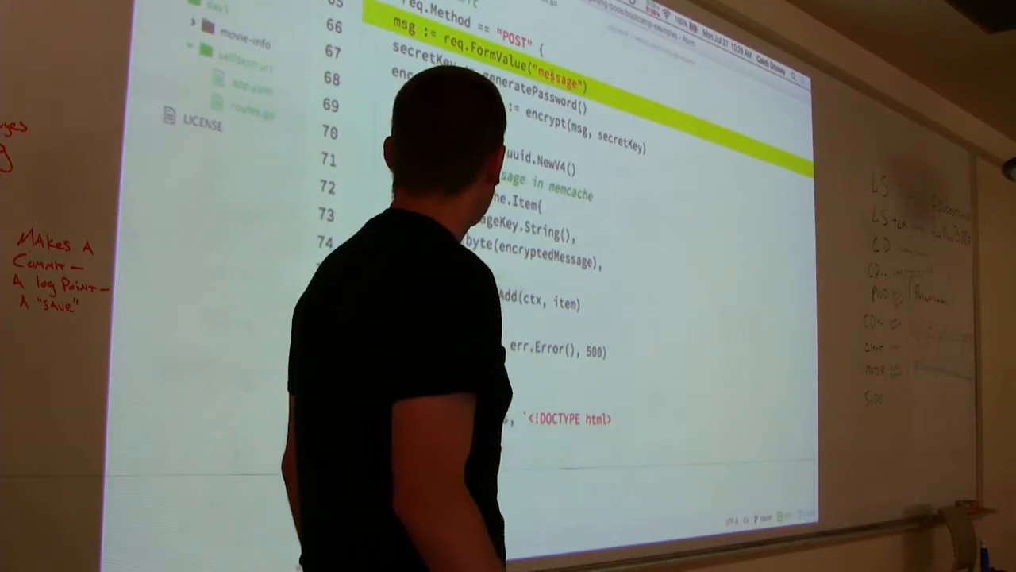
{"action": "scroll", "coordinate": [556, 239], "scroll_direction": "down", "scroll_amount": 2}
{"action": "scroll", "coordinate": [556, 239], "scroll_direction": "down", "scroll_amount": 5}
{"action": "scroll", "coordinate": [556, 239], "scroll_direction": "down", "scroll_amount": 13}
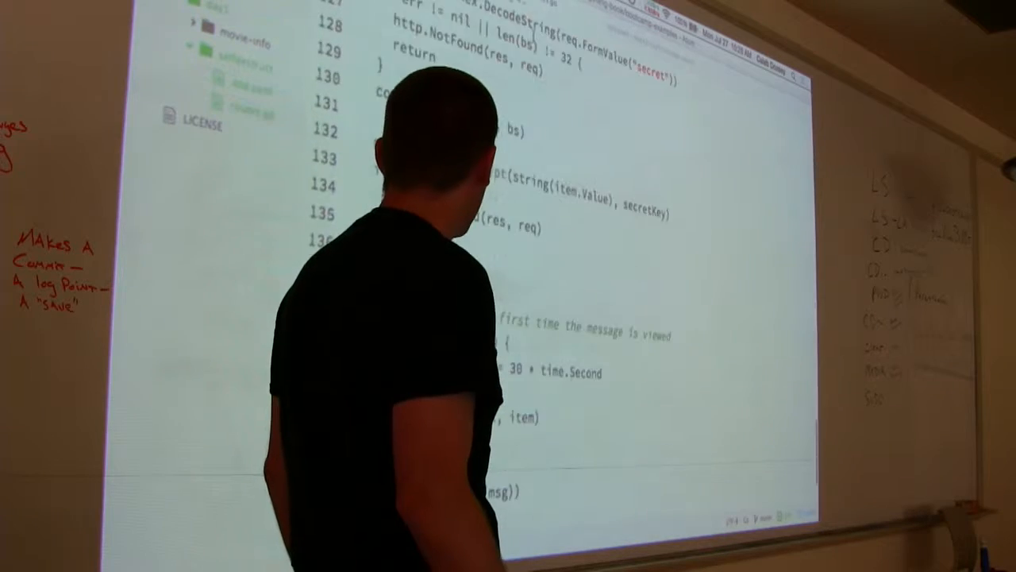
{"action": "scroll", "coordinate": [555, 238], "scroll_direction": "down", "scroll_amount": 1}
{"action": "scroll", "coordinate": [511, 160], "scroll_direction": "up", "scroll_amount": 2}
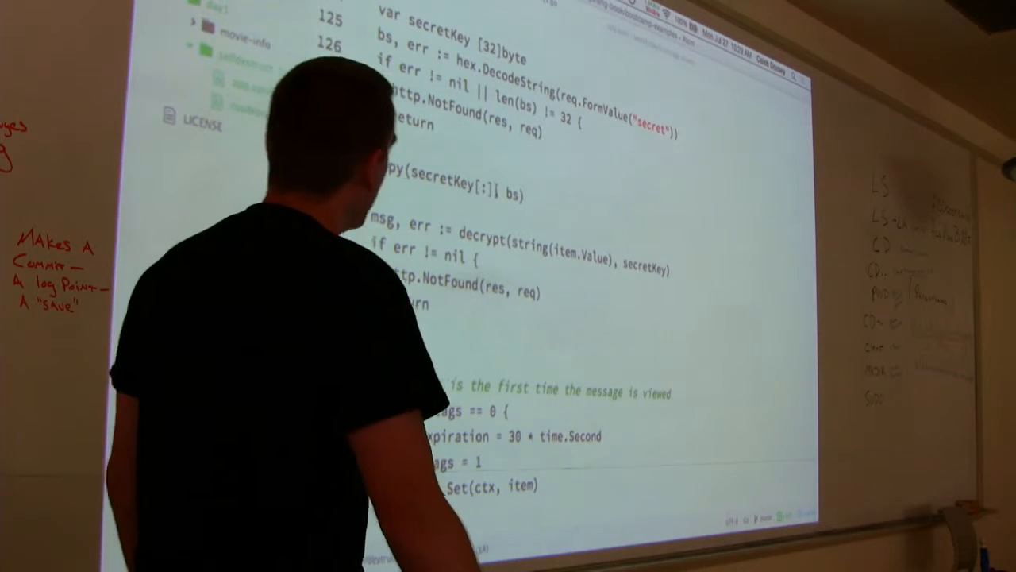
{"action": "scroll", "coordinate": [495, 187], "scroll_direction": "down", "scroll_amount": 1}
{"action": "scroll", "coordinate": [496, 188], "scroll_direction": "down", "scroll_amount": 1}
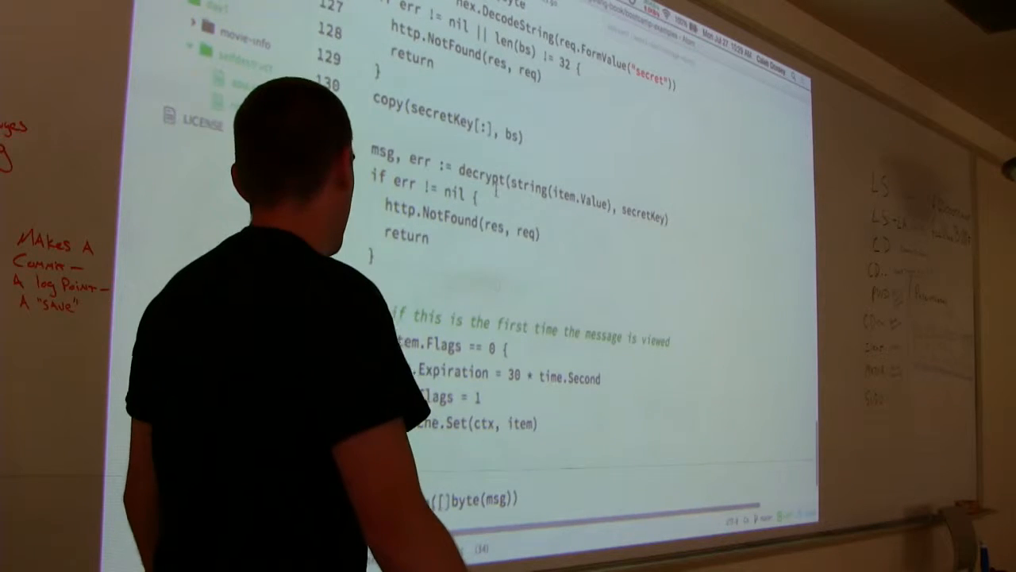
{"action": "scroll", "coordinate": [495, 189], "scroll_direction": "down", "scroll_amount": 2}
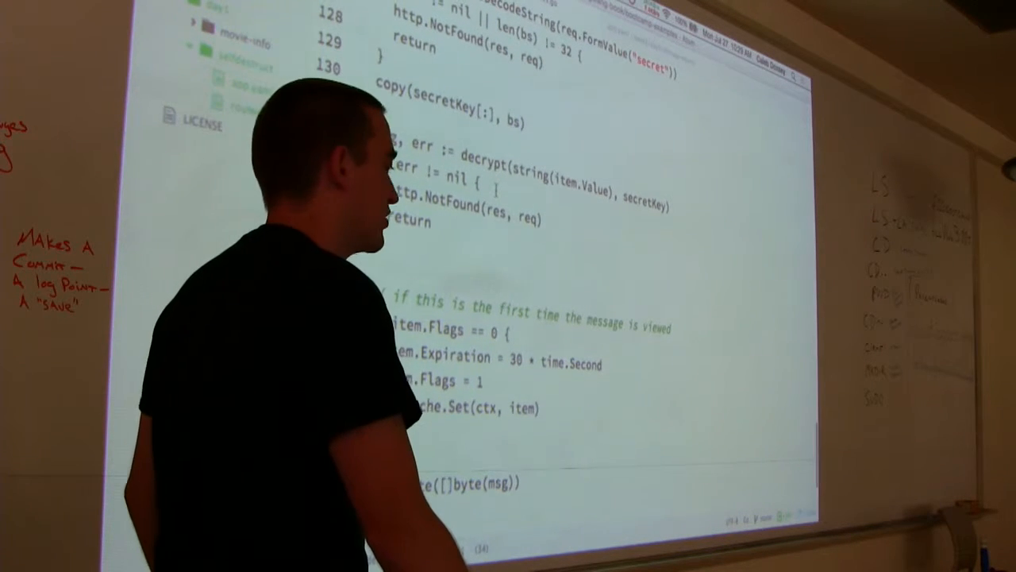
{"action": "scroll", "coordinate": [496, 189], "scroll_direction": "down", "scroll_amount": 1}
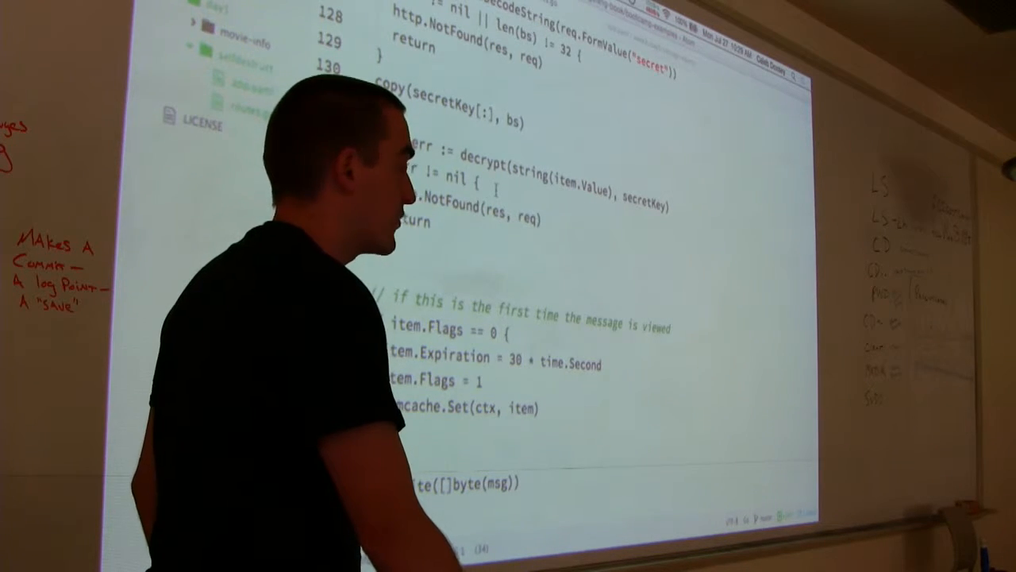
{"action": "scroll", "coordinate": [496, 189], "scroll_direction": "down", "scroll_amount": 1}
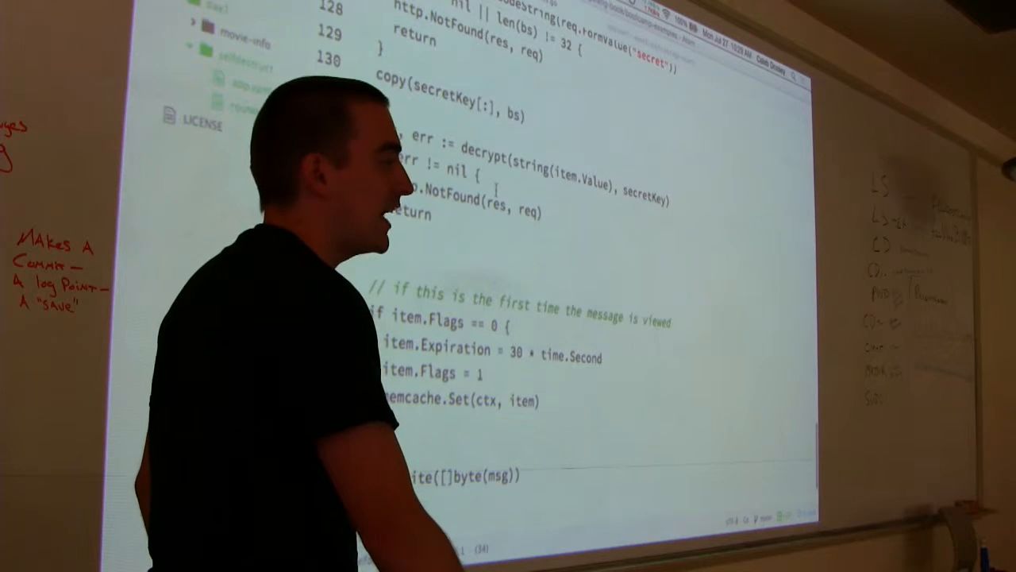
{"action": "scroll", "coordinate": [496, 189], "scroll_direction": "down", "scroll_amount": 1}
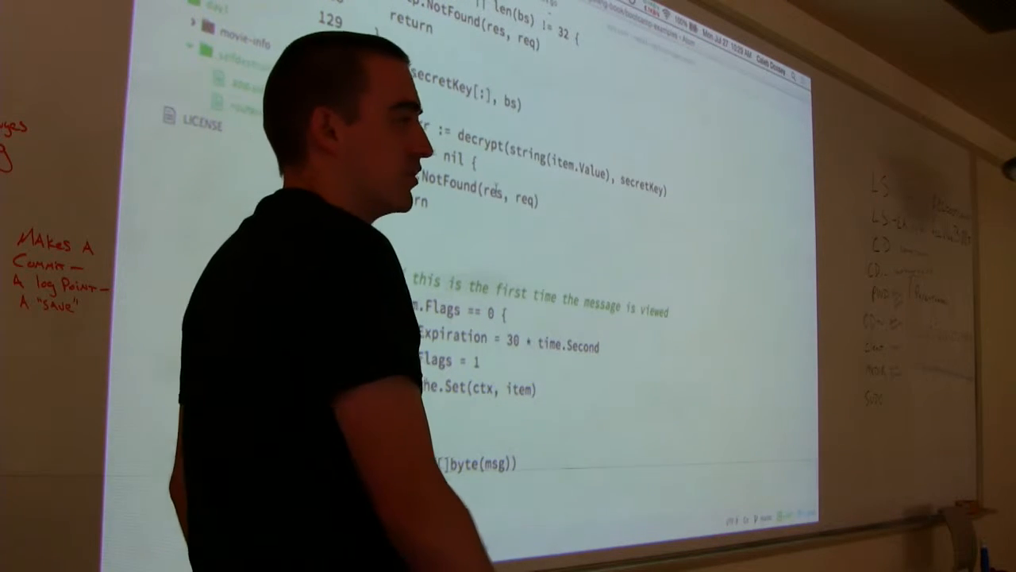
{"action": "scroll", "coordinate": [496, 190], "scroll_direction": "down", "scroll_amount": 1}
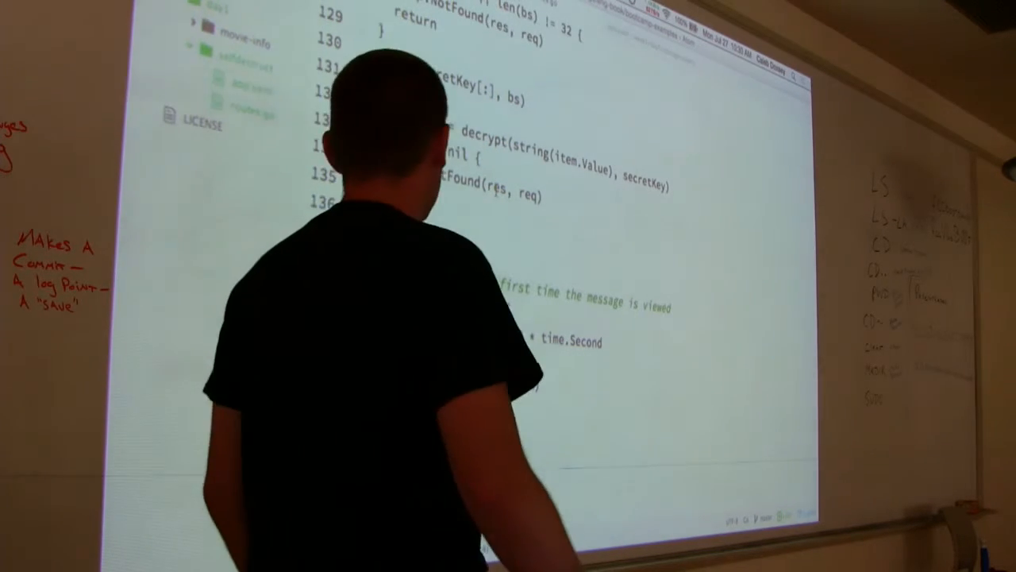
{"action": "scroll", "coordinate": [497, 190], "scroll_direction": "up", "scroll_amount": 1}
{"action": "scroll", "coordinate": [496, 191], "scroll_direction": "up", "scroll_amount": 2}
{"action": "scroll", "coordinate": [496, 191], "scroll_direction": "up", "scroll_amount": 2}
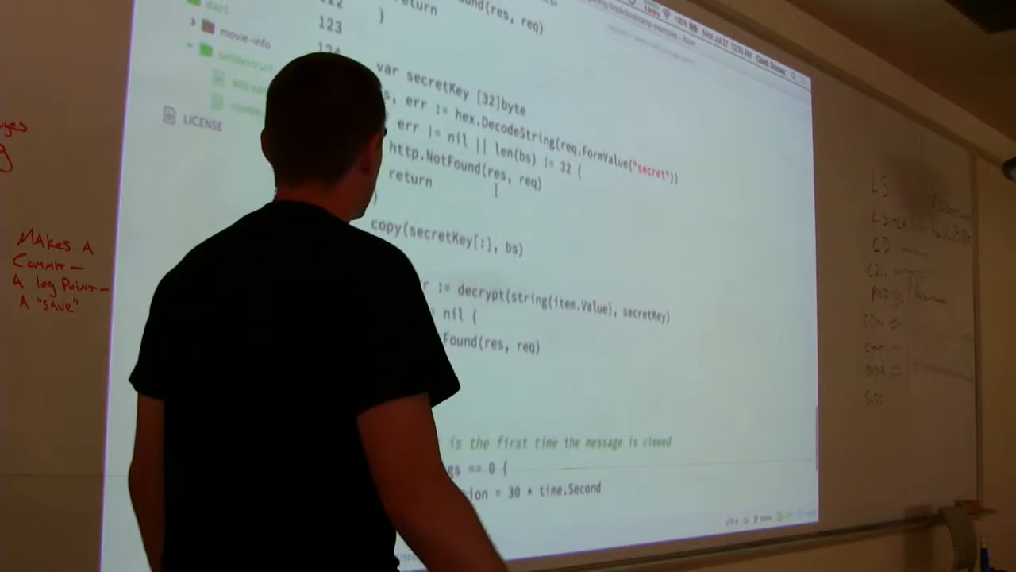
{"action": "scroll", "coordinate": [497, 191], "scroll_direction": "up", "scroll_amount": 1}
{"action": "scroll", "coordinate": [496, 191], "scroll_direction": "up", "scroll_amount": 3}
{"action": "scroll", "coordinate": [497, 191], "scroll_direction": "up", "scroll_amount": 3}
{"action": "scroll", "coordinate": [496, 191], "scroll_direction": "up", "scroll_amount": 5}
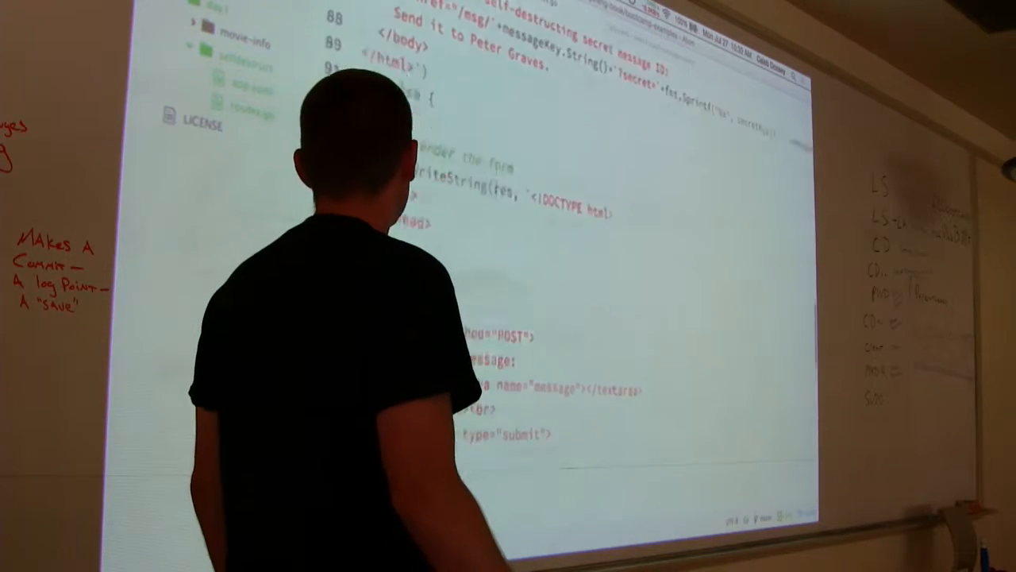
{"action": "scroll", "coordinate": [496, 191], "scroll_direction": "up", "scroll_amount": 1}
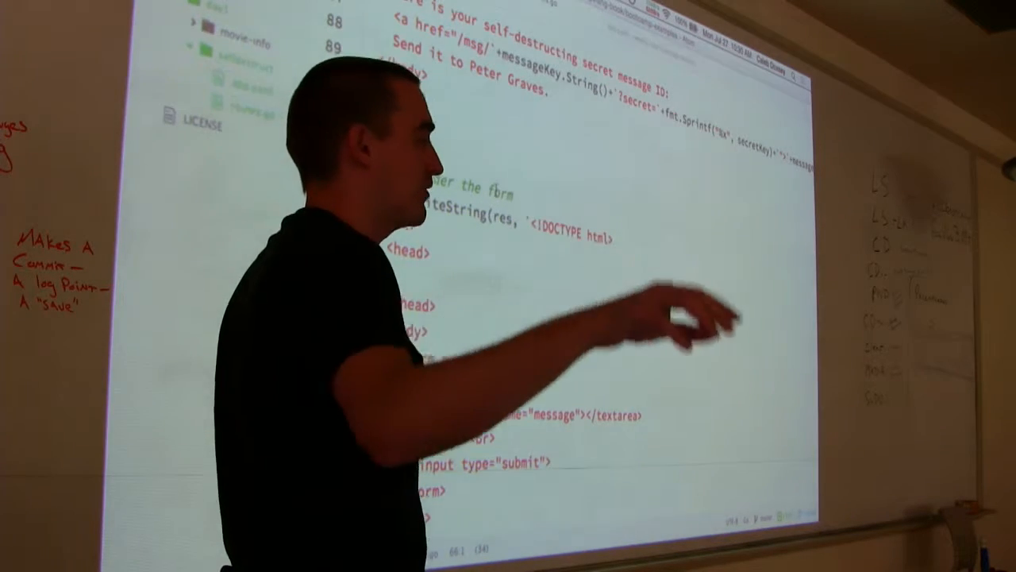
{"action": "scroll", "coordinate": [496, 188], "scroll_direction": "down", "scroll_amount": 3}
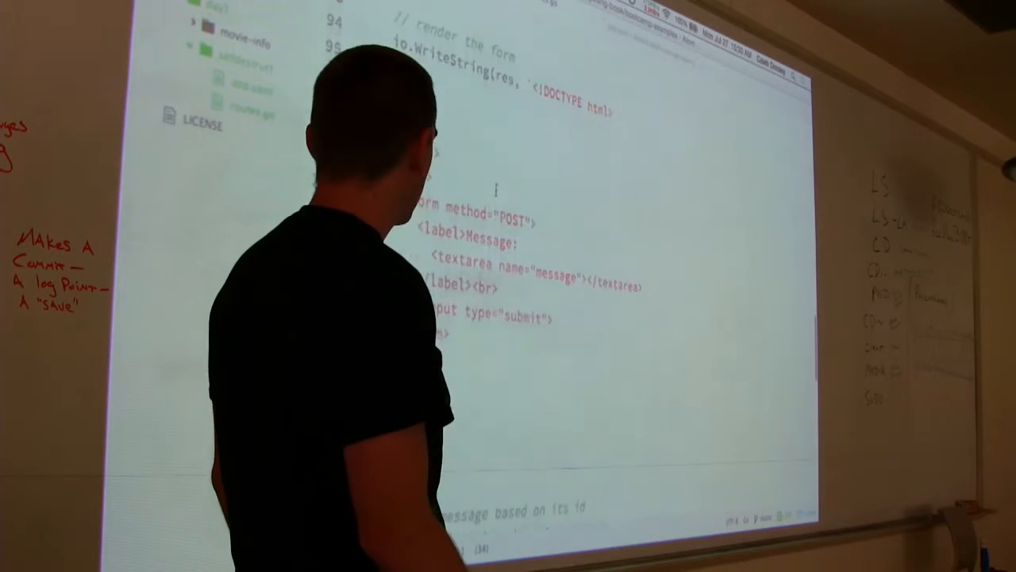
{"action": "scroll", "coordinate": [496, 189], "scroll_direction": "down", "scroll_amount": 1}
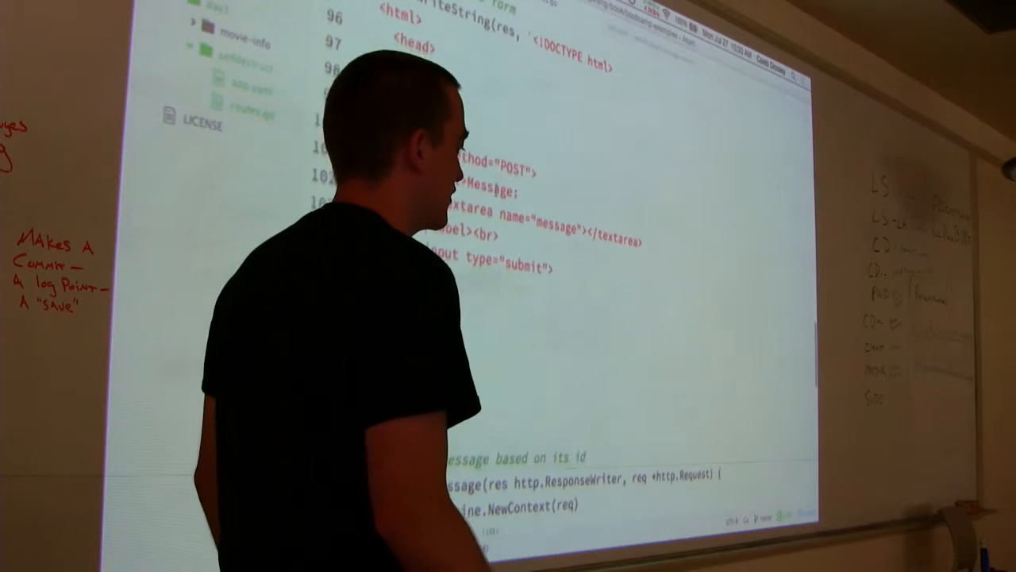
{"action": "scroll", "coordinate": [497, 188], "scroll_direction": "down", "scroll_amount": 3}
{"action": "scroll", "coordinate": [497, 188], "scroll_direction": "down", "scroll_amount": 3}
{"action": "scroll", "coordinate": [497, 188], "scroll_direction": "down", "scroll_amount": 2}
{"action": "scroll", "coordinate": [496, 188], "scroll_direction": "down", "scroll_amount": 2}
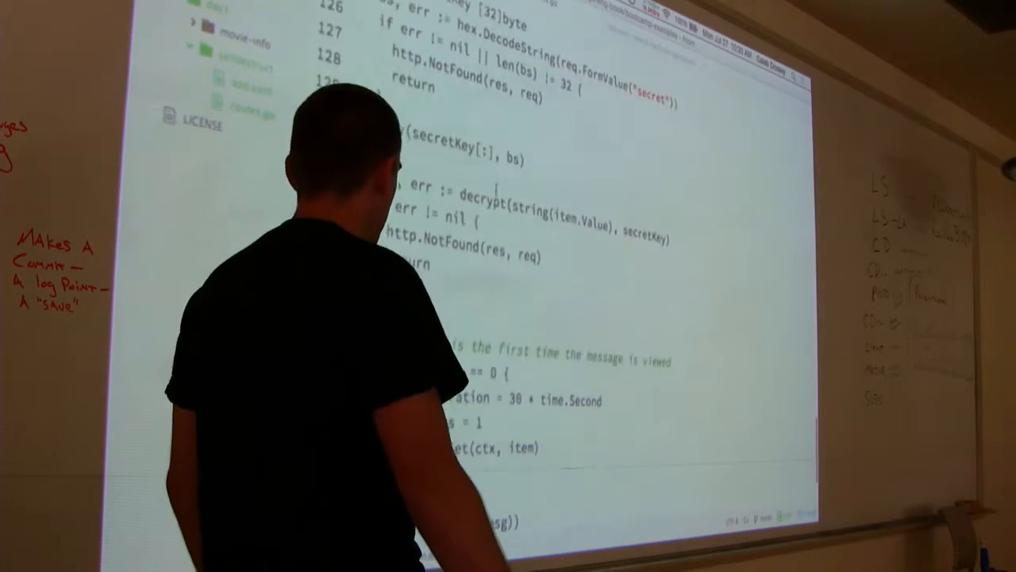
{"action": "scroll", "coordinate": [496, 188], "scroll_direction": "down", "scroll_amount": 1}
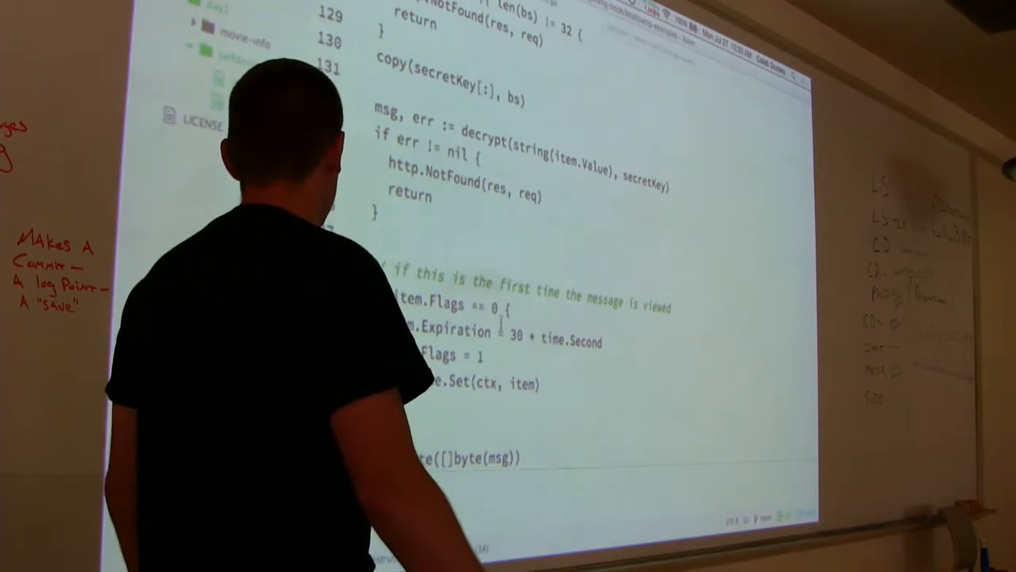
{"action": "scroll", "coordinate": [481, 320], "scroll_direction": "up", "scroll_amount": 3}
{"action": "scroll", "coordinate": [481, 320], "scroll_direction": "up", "scroll_amount": 5}
{"action": "scroll", "coordinate": [481, 320], "scroll_direction": "up", "scroll_amount": 5}
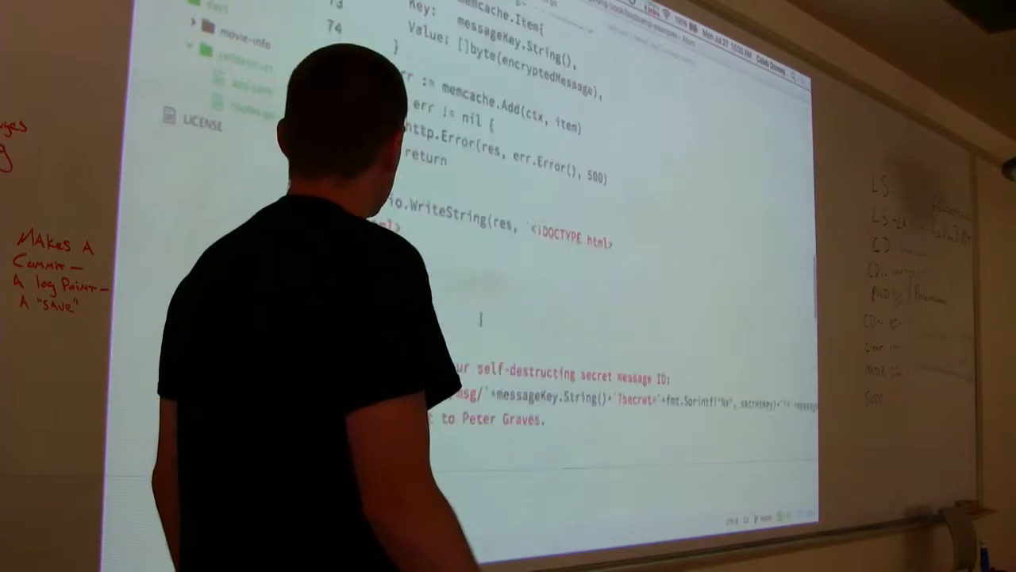
{"action": "scroll", "coordinate": [480, 320], "scroll_direction": "up", "scroll_amount": 5}
{"action": "scroll", "coordinate": [480, 320], "scroll_direction": "up", "scroll_amount": 10}
{"action": "scroll", "coordinate": [480, 320], "scroll_direction": "up", "scroll_amount": 3}
{"action": "scroll", "coordinate": [480, 320], "scroll_direction": "up", "scroll_amount": 2}
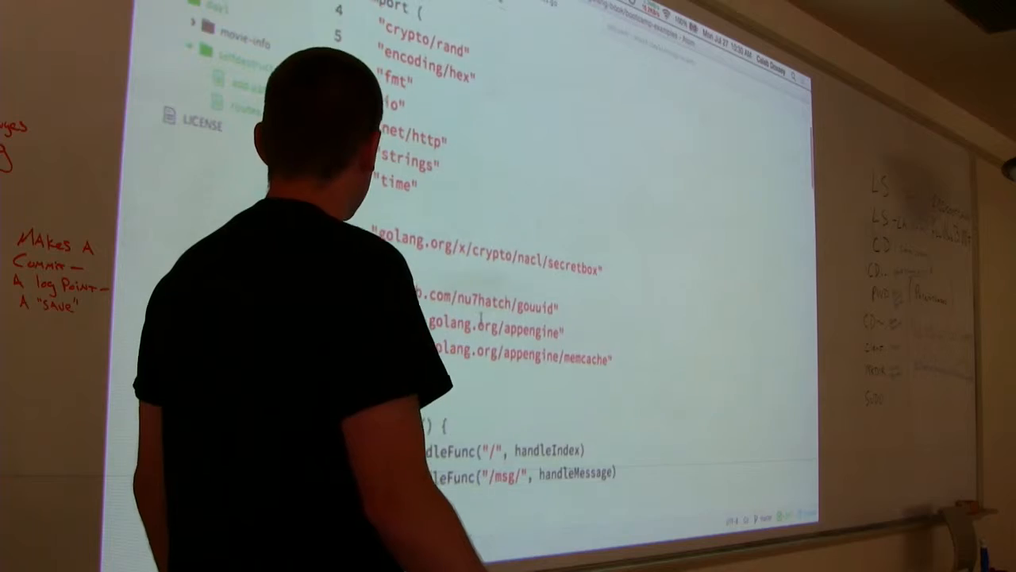
{"action": "scroll", "coordinate": [480, 320], "scroll_direction": "down", "scroll_amount": 3}
{"action": "scroll", "coordinate": [481, 320], "scroll_direction": "down", "scroll_amount": 3}
{"action": "scroll", "coordinate": [480, 320], "scroll_direction": "down", "scroll_amount": 10}
{"action": "scroll", "coordinate": [481, 320], "scroll_direction": "down", "scroll_amount": 2}
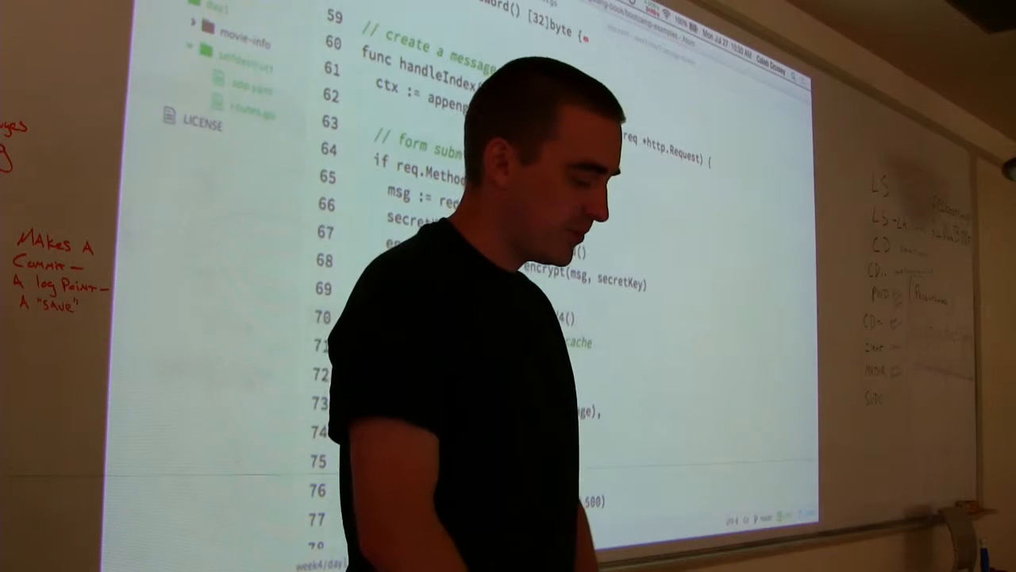
{"action": "scroll", "coordinate": [481, 286], "scroll_direction": "down", "scroll_amount": 1}
{"action": "scroll", "coordinate": [480, 286], "scroll_direction": "down", "scroll_amount": 6}
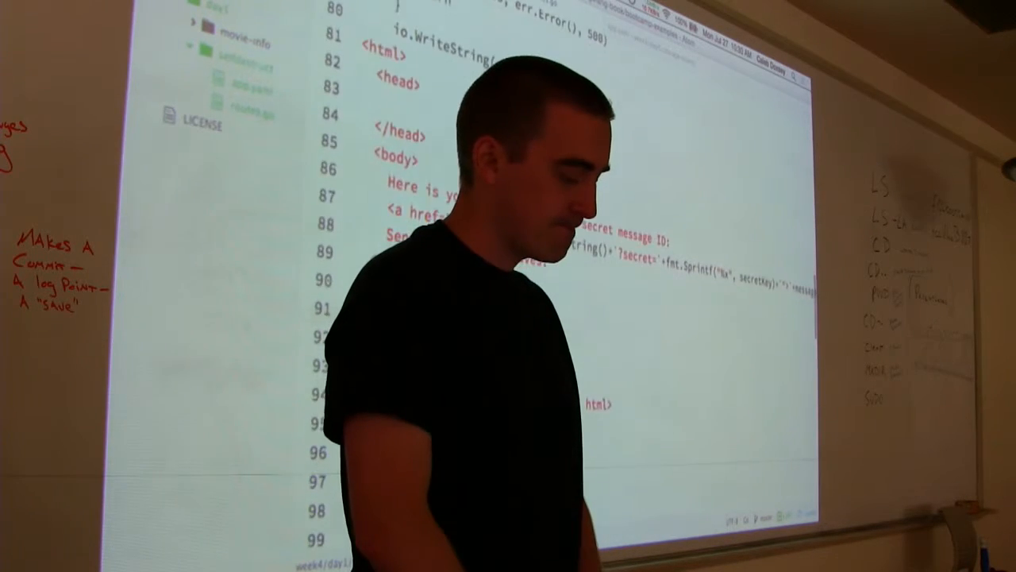
{"action": "scroll", "coordinate": [481, 286], "scroll_direction": "down", "scroll_amount": 7}
{"action": "scroll", "coordinate": [480, 285], "scroll_direction": "down", "scroll_amount": 8}
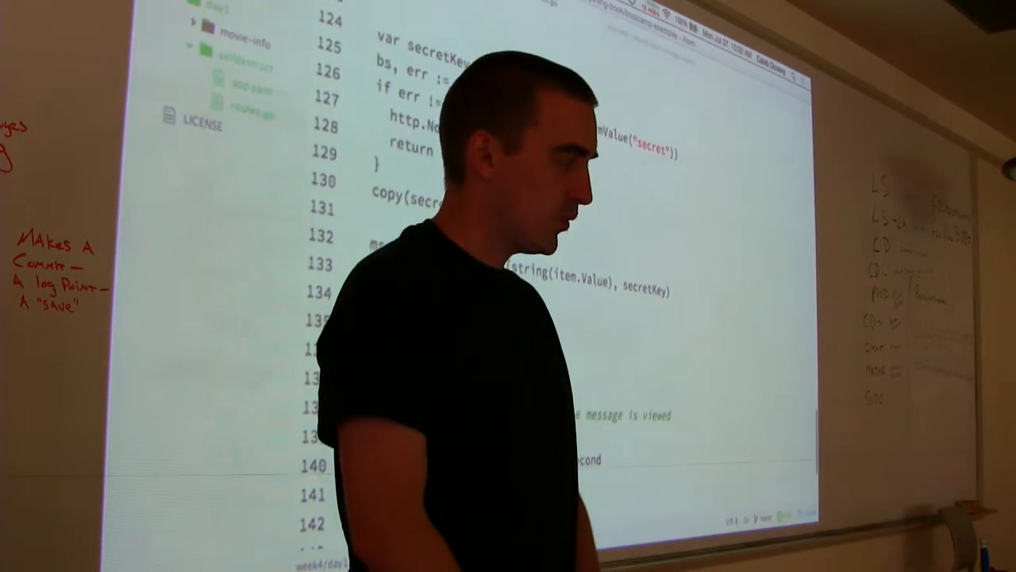
{"action": "scroll", "coordinate": [480, 286], "scroll_direction": "down", "scroll_amount": 2}
Step: Bring the terminal running the development server to the front
{"action": "key", "text": "super+Tab"}
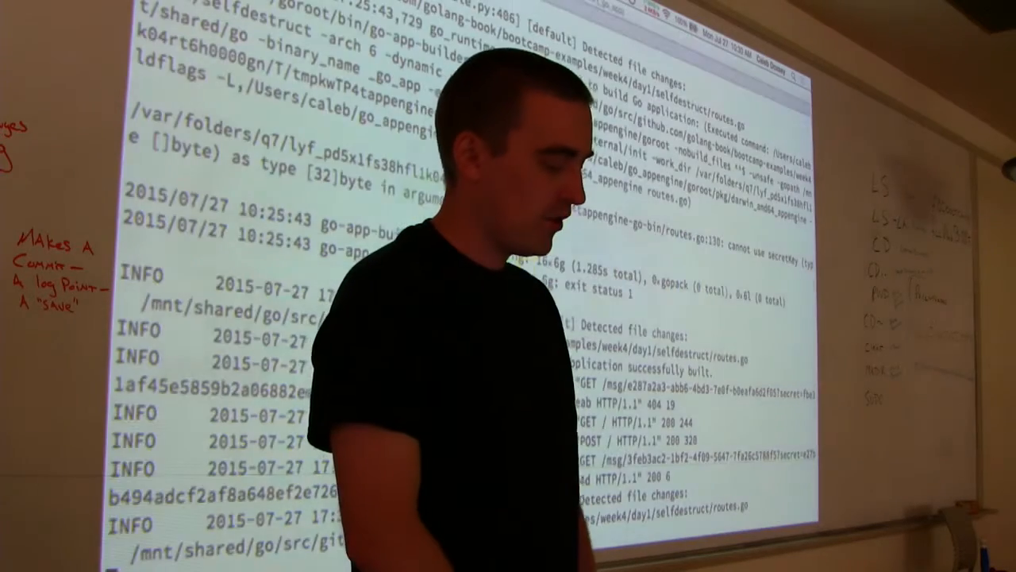
Step: Stop goapp with Ctrl+C, then git add . so app.yaml and routes.go show staged in git status
{"action": "key", "text": "ctrl+c"}
{"action": "type", "text": "git stat"}
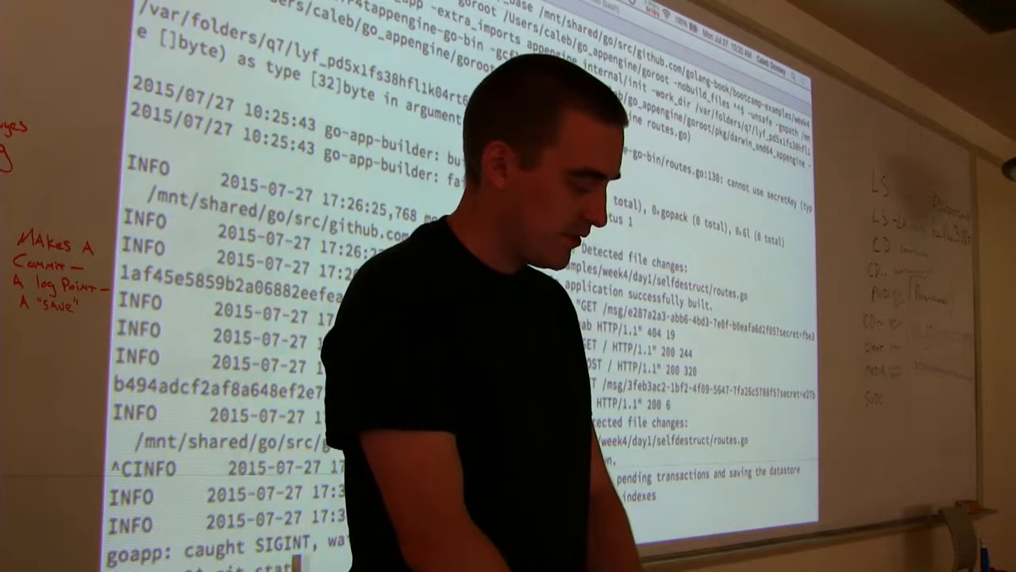
{"action": "type", "text": "us"}
{"action": "key", "text": "Return"}
{"action": "type", "text": "git a"}
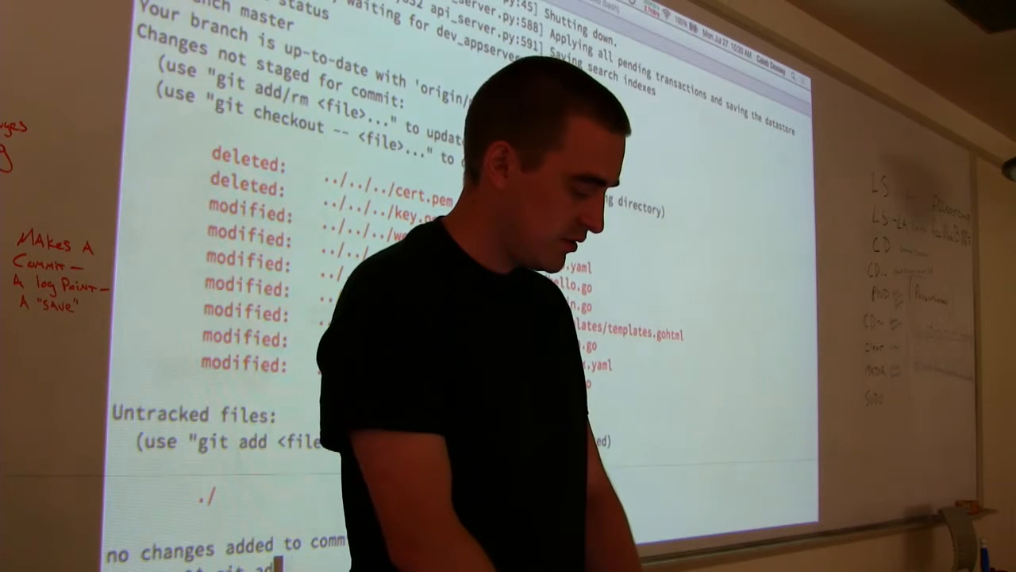
{"action": "type", "text": "d ."}
{"action": "key", "text": "Return"}
{"action": "type", "text": "atus"}
{"action": "key", "text": "Return"}
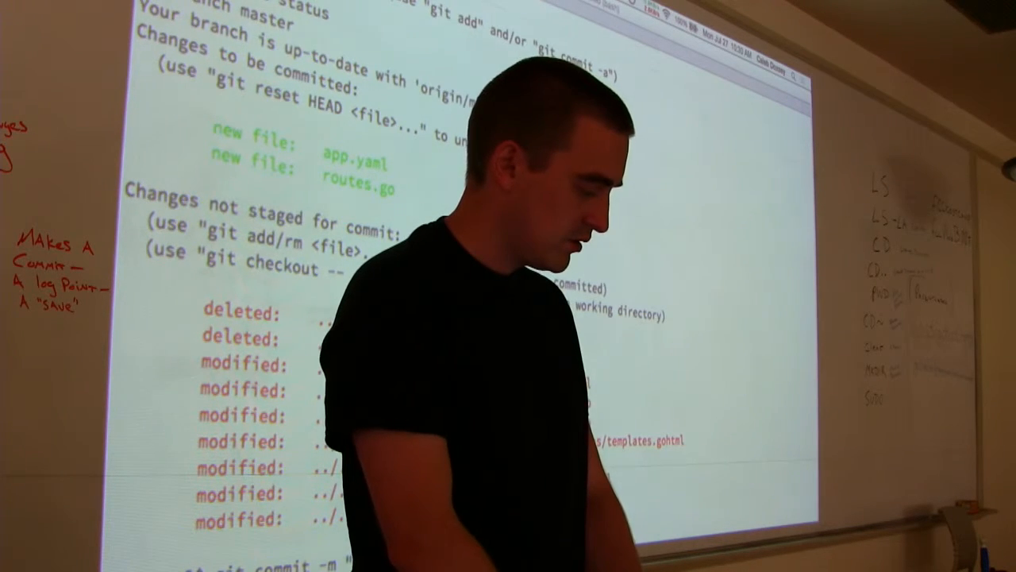
{"action": "scroll", "coordinate": [461, 286], "scroll_direction": "up", "scroll_amount": 5}
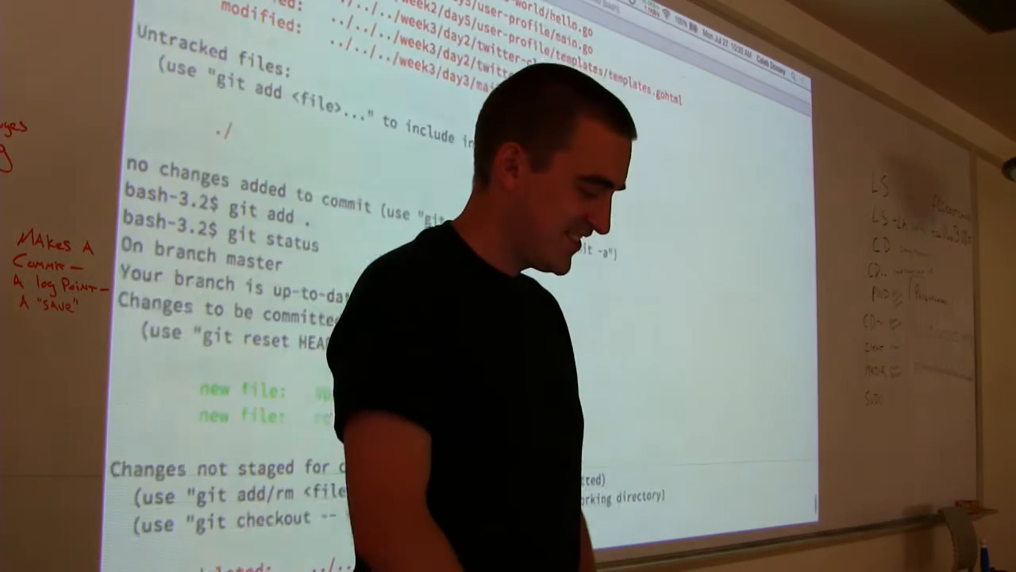
{"action": "scroll", "coordinate": [460, 286], "scroll_direction": "down", "scroll_amount": 5}
{"action": "scroll", "coordinate": [460, 286], "scroll_direction": "down", "scroll_amount": 2}
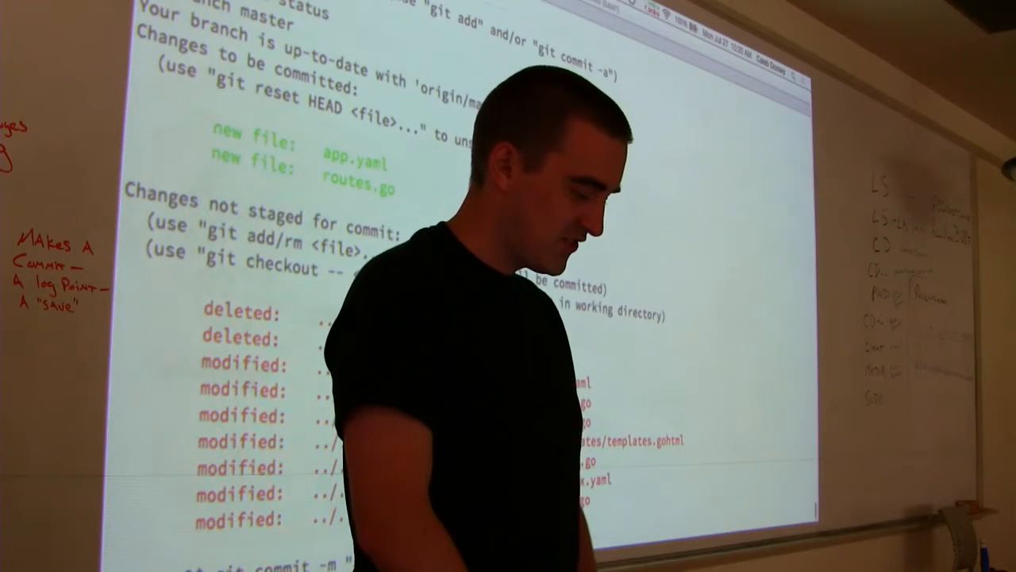